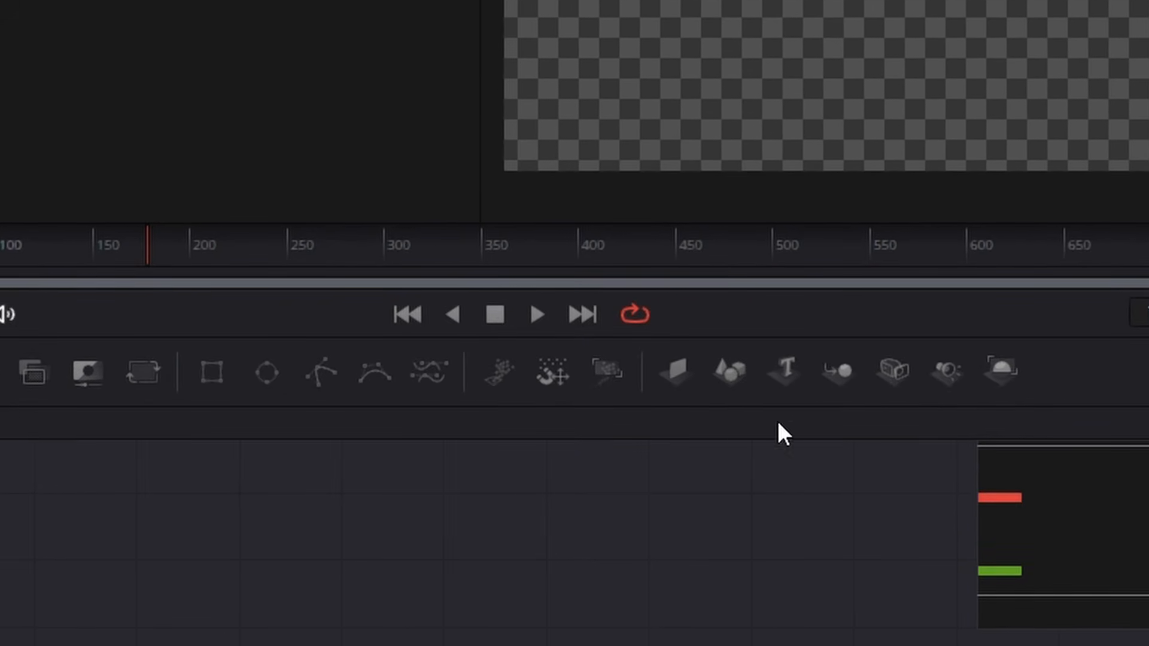
- Add two Merge 3D nodes beside Shape3D1 and connect Shape3D1 through Merge3D1 into Merge3D2
{"action": "left_click_drag", "start_coordinate": [846, 384], "coordinate": [117, 633]}
{"action": "left_click_drag", "start_coordinate": [839, 377], "coordinate": [424, 645]}
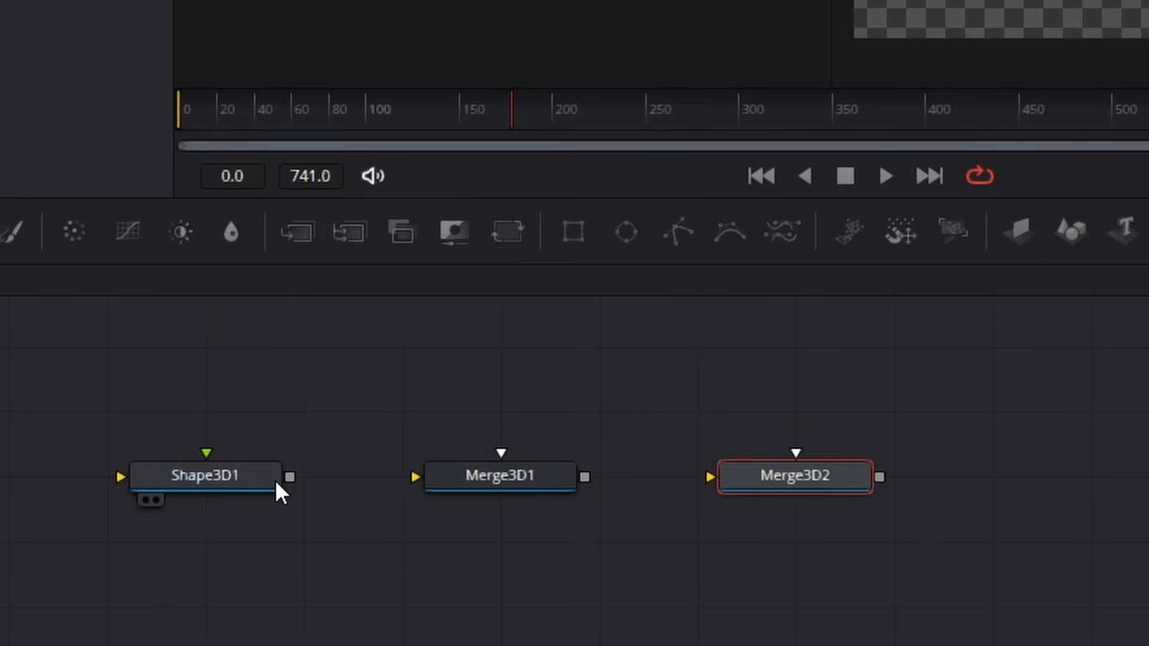
{"action": "left_click_drag", "start_coordinate": [288, 475], "coordinate": [838, 482]}
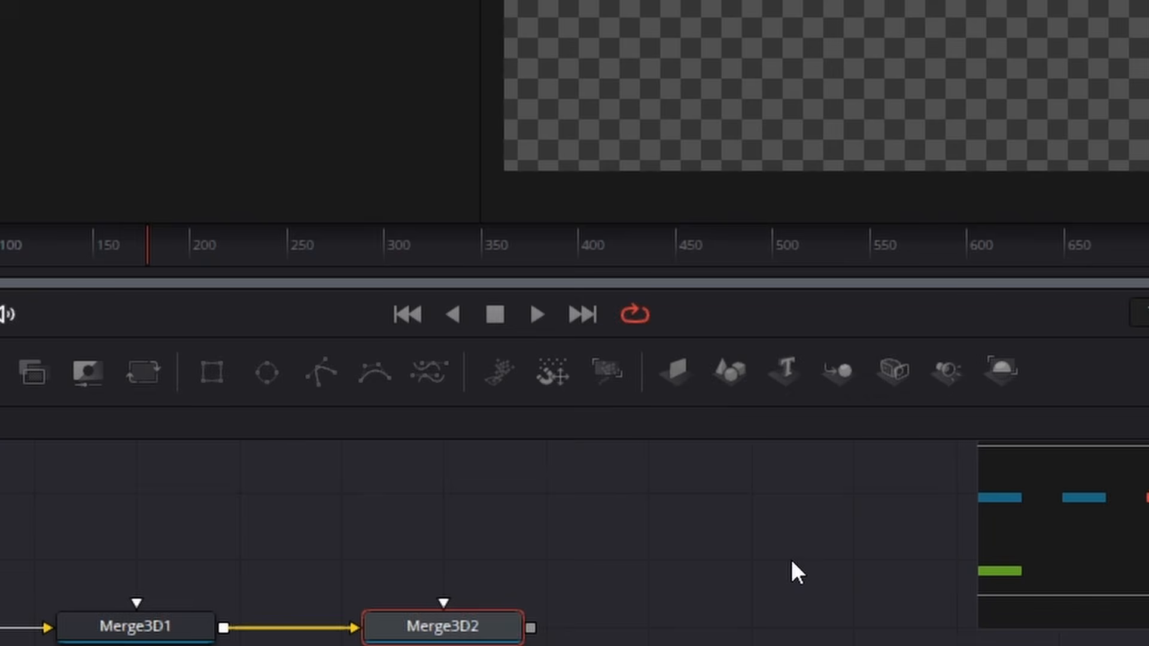
- Add a Camera 3D above Merge3D2 and a Spot Light below it, connecting both to Merge3D2
{"action": "left_click", "coordinate": [1129, 410]}
{"action": "left_click_drag", "start_coordinate": [894, 371], "coordinate": [461, 487]}
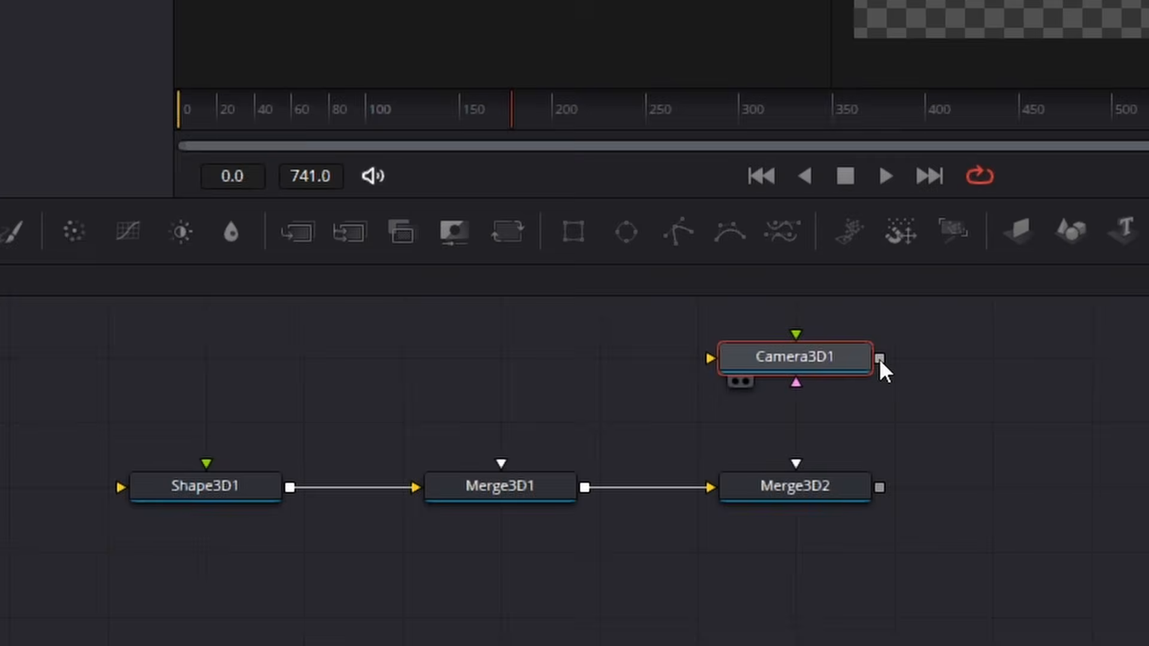
{"action": "left_click_drag", "start_coordinate": [878, 358], "coordinate": [821, 500]}
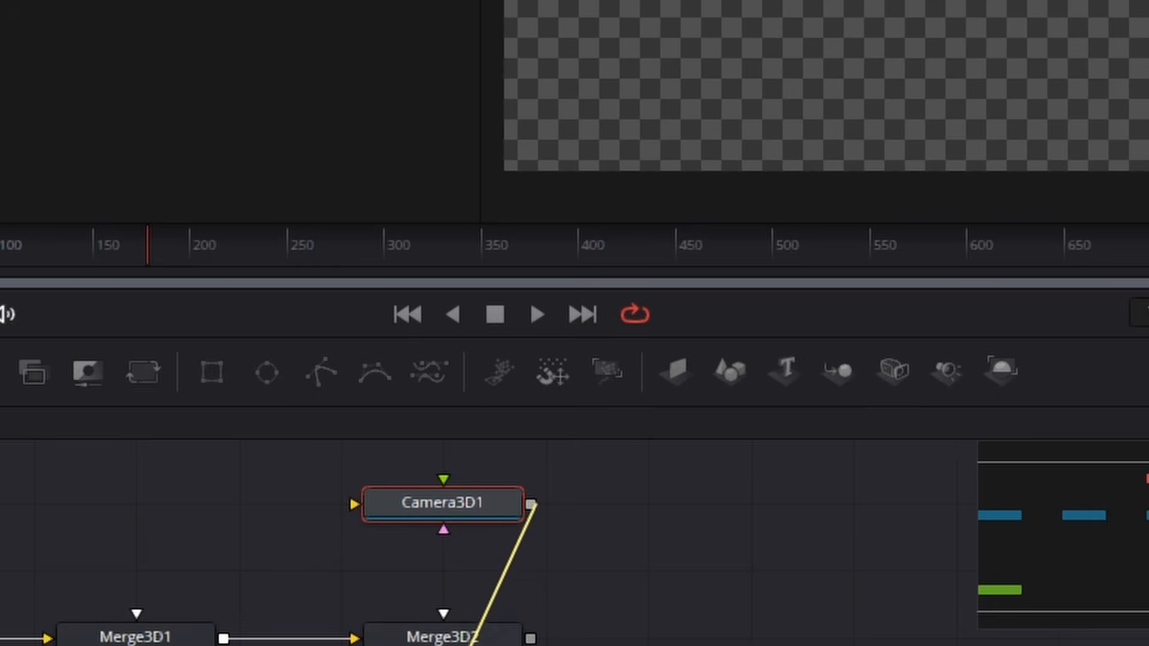
{"action": "left_click_drag", "start_coordinate": [940, 372], "coordinate": [818, 594]}
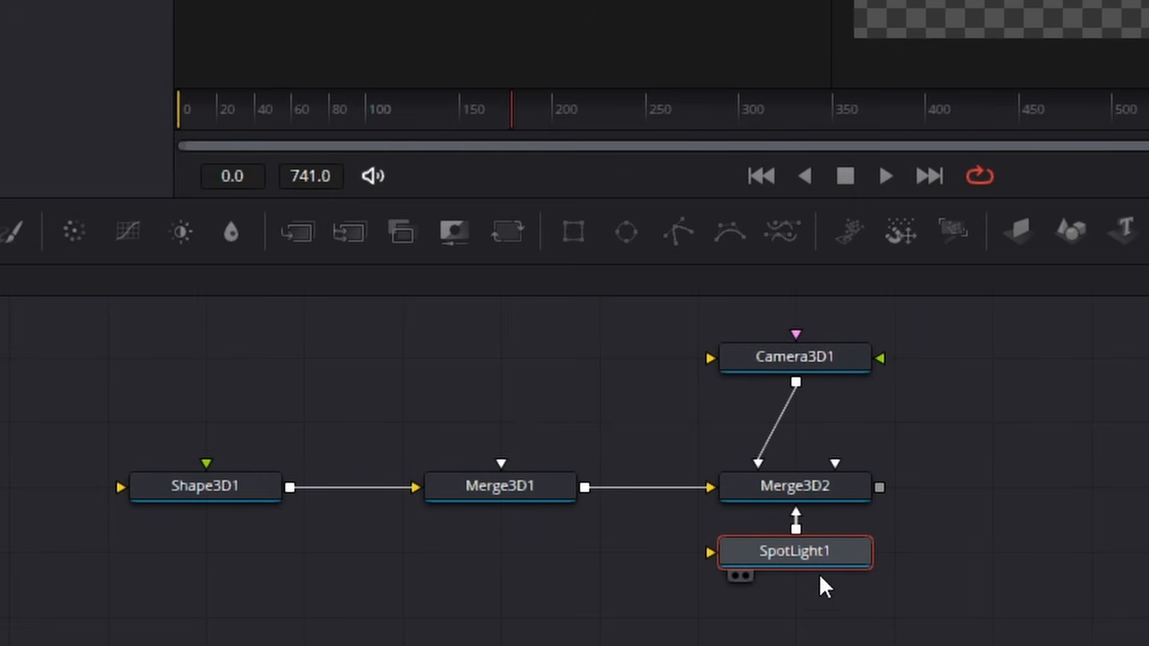
{"action": "mouse_move", "coordinate": [1005, 539]}
{"action": "left_mouse_down"}
{"action": "mouse_move", "coordinate": [981, 485]}
{"action": "mouse_move", "coordinate": [881, 454]}
{"action": "mouse_move", "coordinate": [1004, 536]}
{"action": "left_mouse_up"}
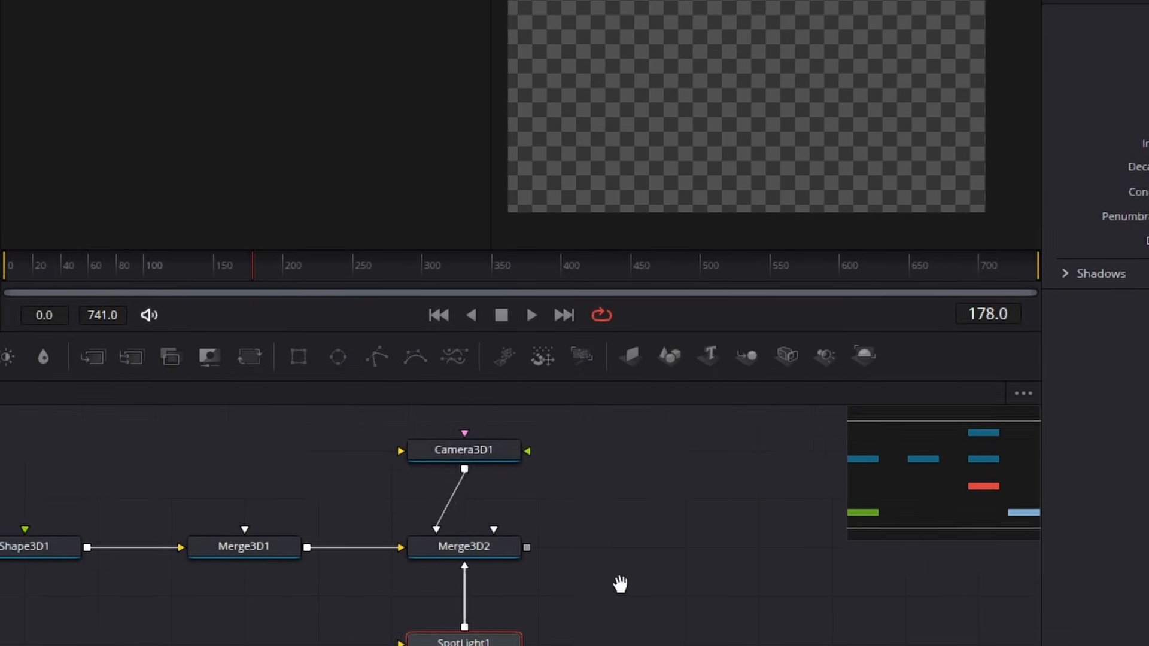
{"action": "left_click_drag", "start_coordinate": [620, 584], "coordinate": [525, 515]}
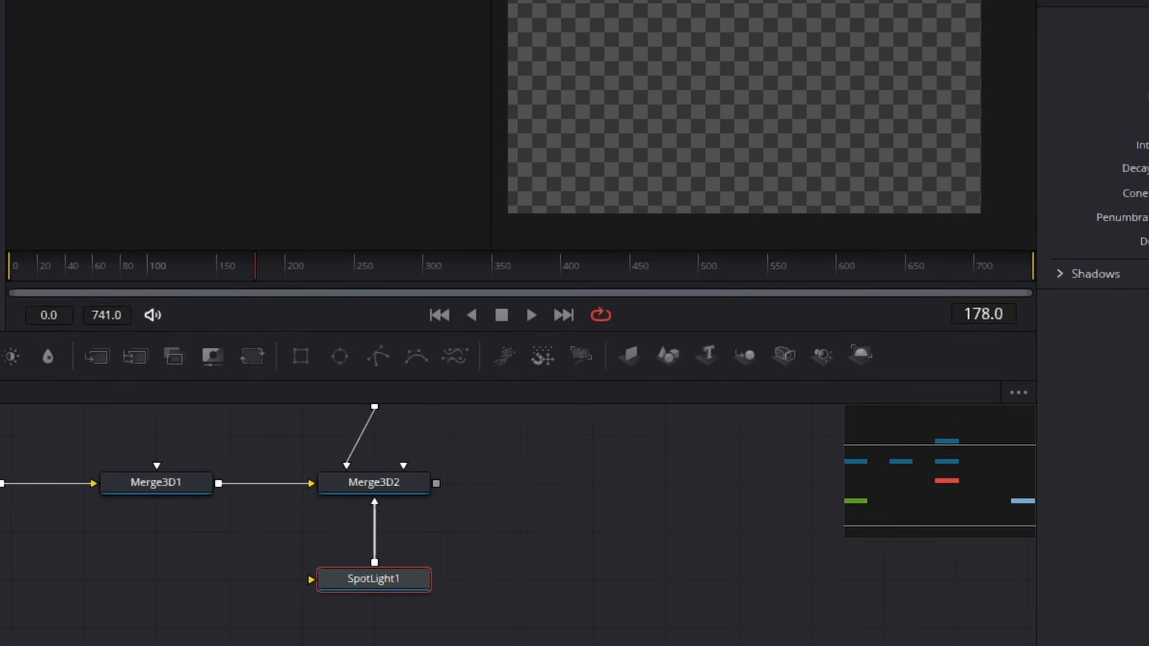
- Add a Renderer 3D node fed by Merge3D2, and merge its output over Background1 ahead of MediaOut1
{"action": "left_click", "coordinate": [736, 645]}
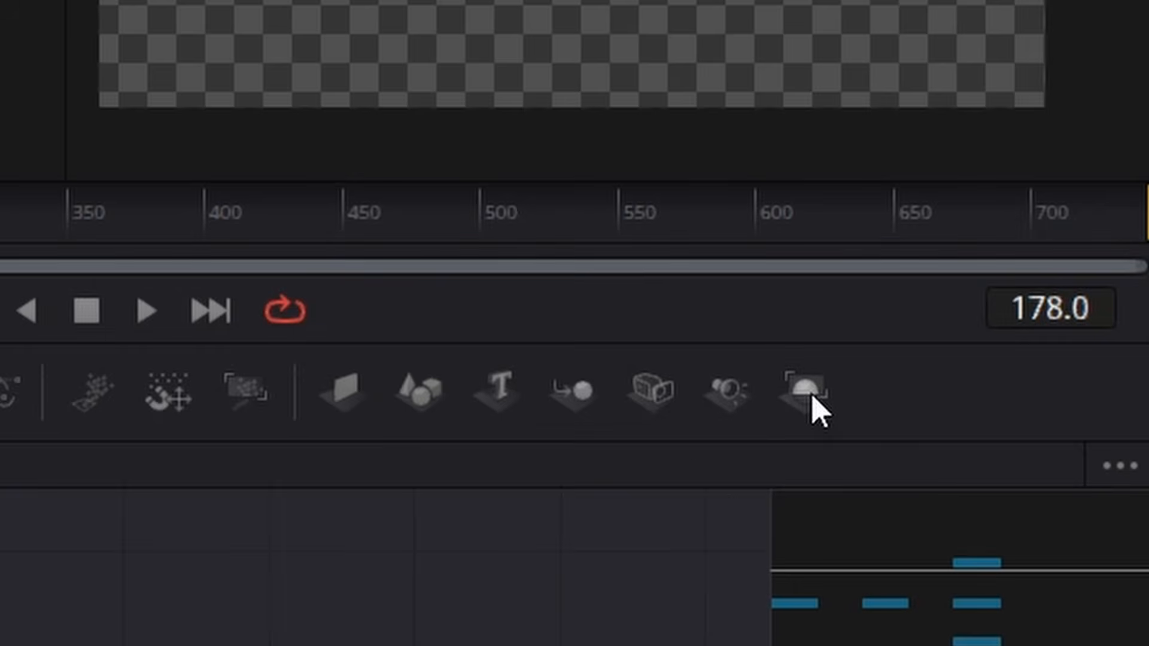
{"action": "left_click_drag", "start_coordinate": [816, 411], "coordinate": [559, 505]}
{"action": "left_click_drag", "start_coordinate": [437, 482], "coordinate": [574, 487]}
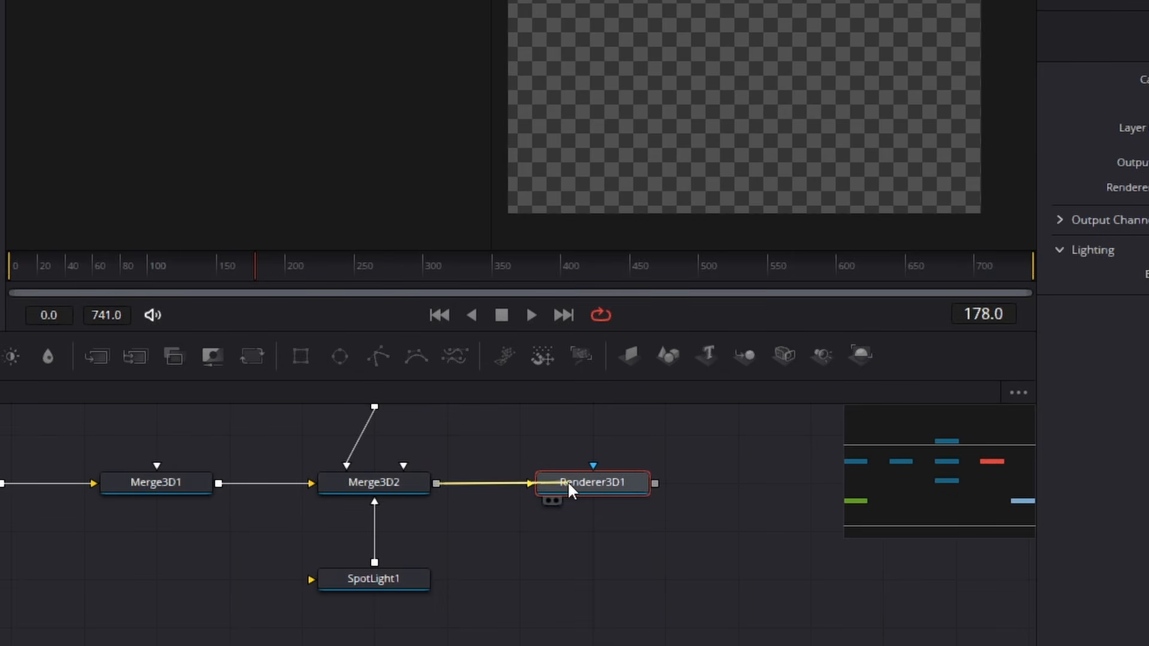
{"action": "left_click_drag", "start_coordinate": [654, 484], "coordinate": [0, 645]}
{"action": "left_click_drag", "start_coordinate": [198, 601], "coordinate": [207, 589]}
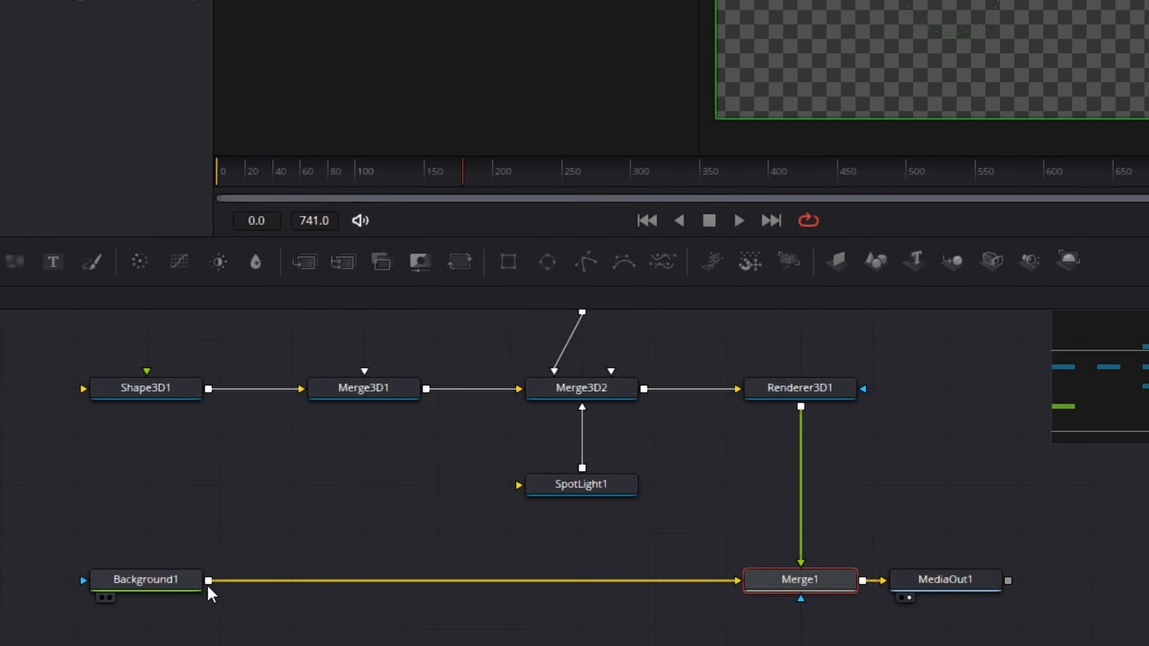
{"action": "left_click_drag", "start_coordinate": [915, 574], "coordinate": [1062, 575]}
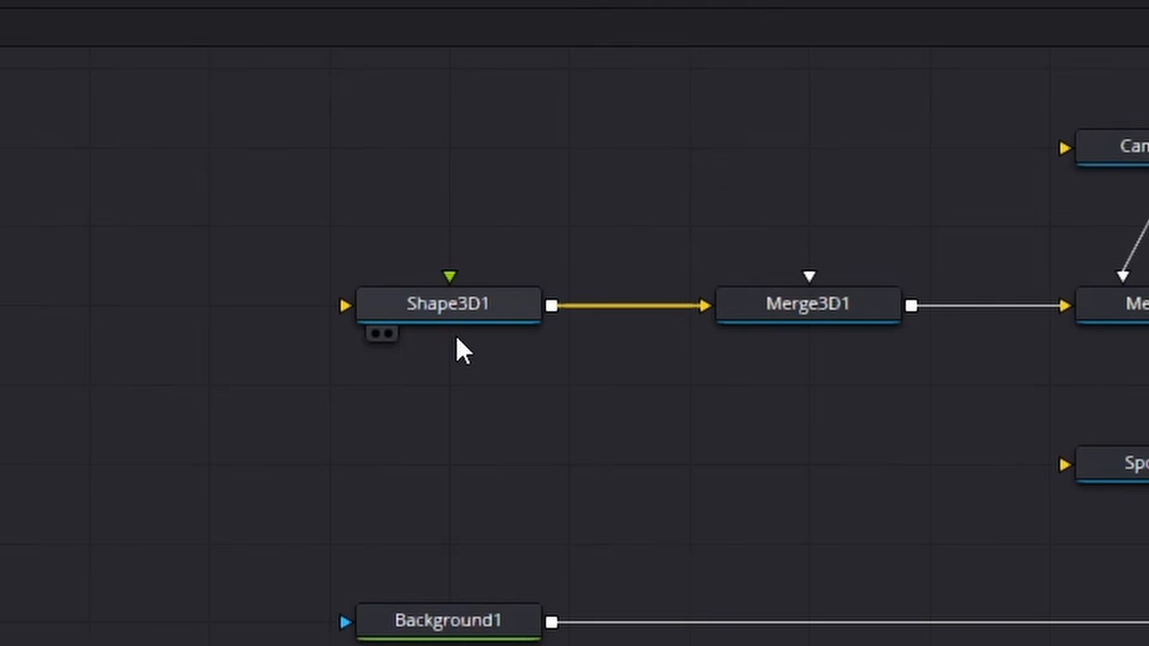
- Display Shape3D1 in the first viewer using the Perspective view
{"action": "left_click", "coordinate": [374, 333]}
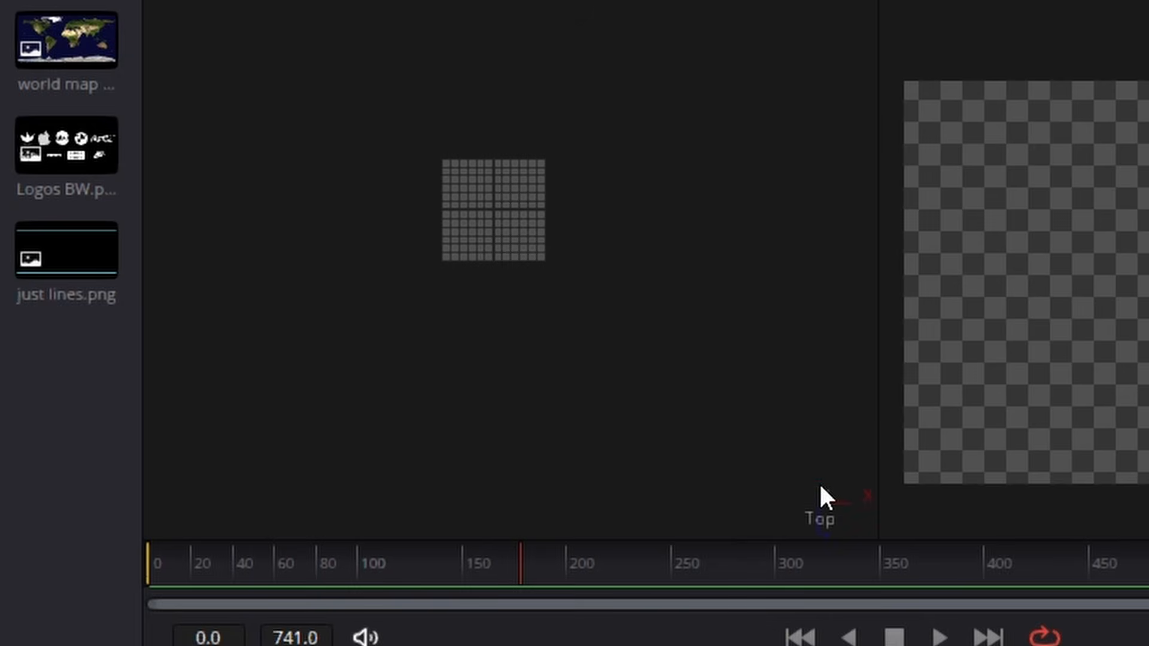
{"action": "right_click", "coordinate": [821, 484]}
{"action": "left_click", "coordinate": [918, 533]}
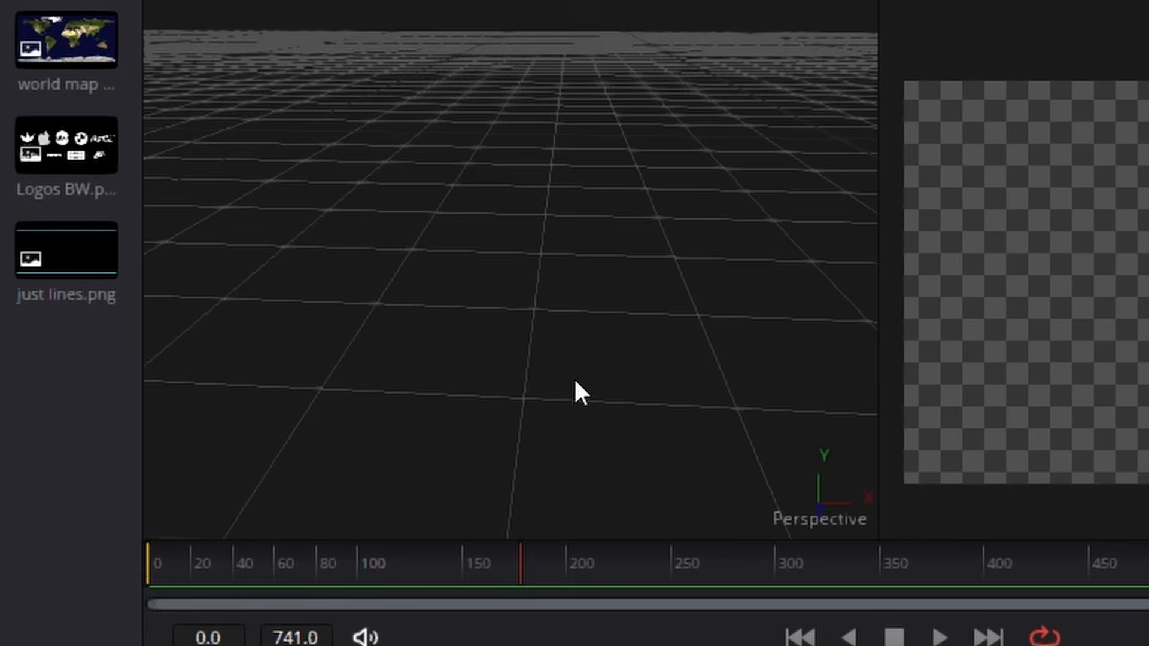
{"action": "left_click_drag", "start_coordinate": [607, 419], "coordinate": [459, 436]}
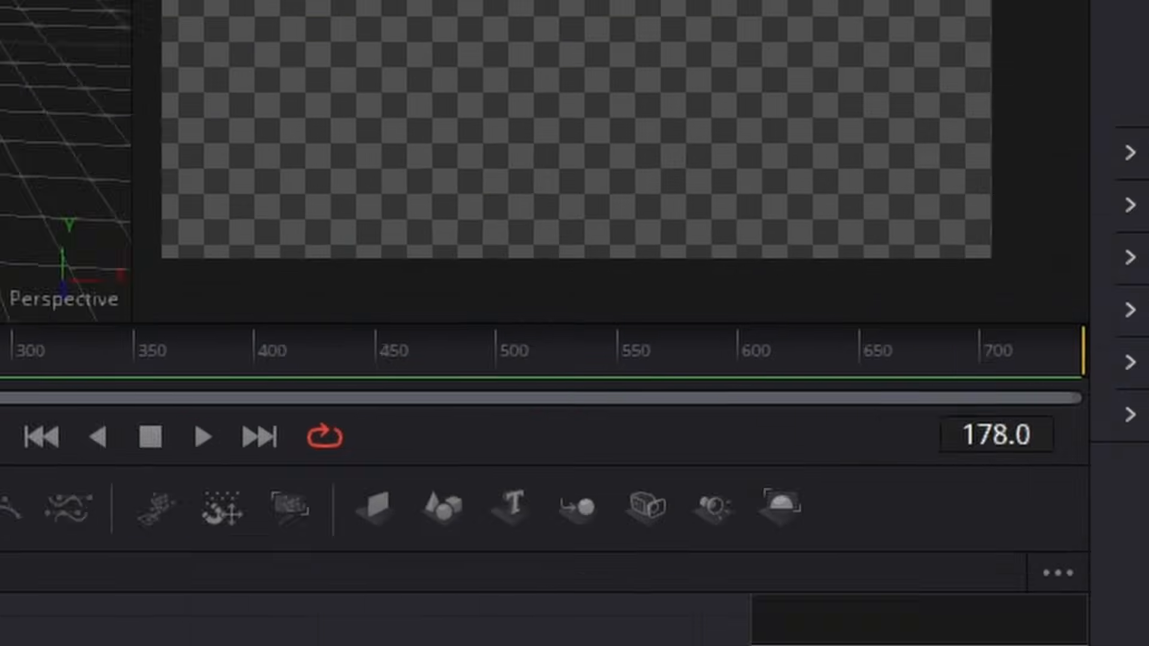
- Change Shape3D1's shape to Sphere and increase its base and height subdivisions
{"action": "left_click", "coordinate": [897, 248]}
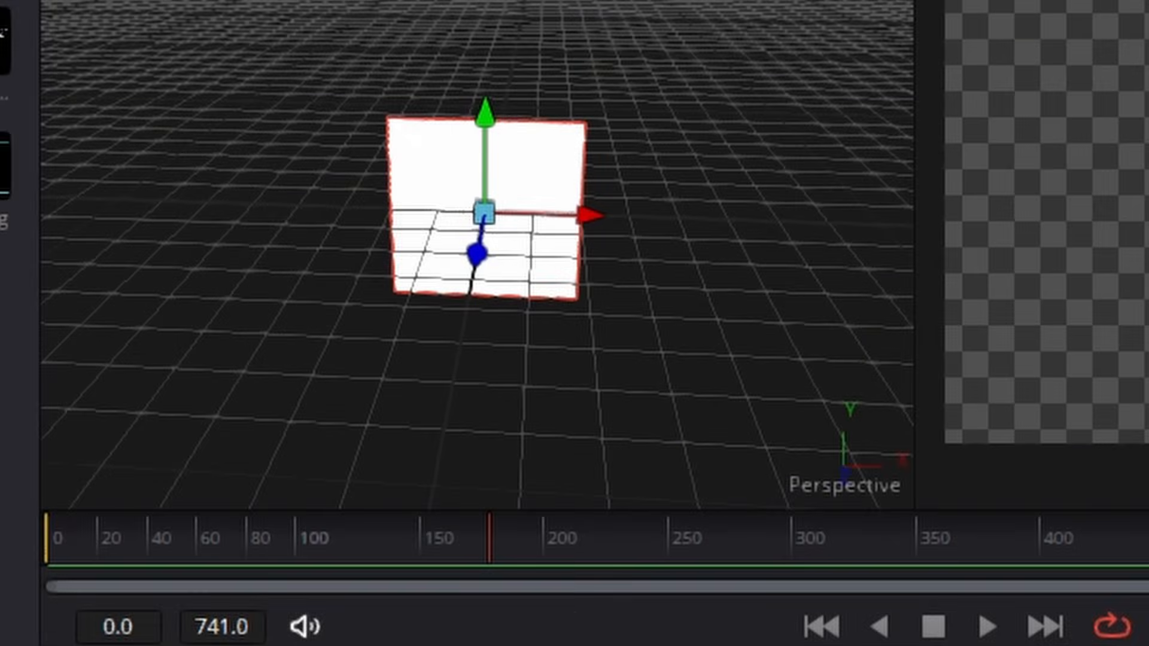
{"action": "left_click", "coordinate": [853, 376]}
{"action": "left_click_drag", "start_coordinate": [495, 324], "coordinate": [639, 332]}
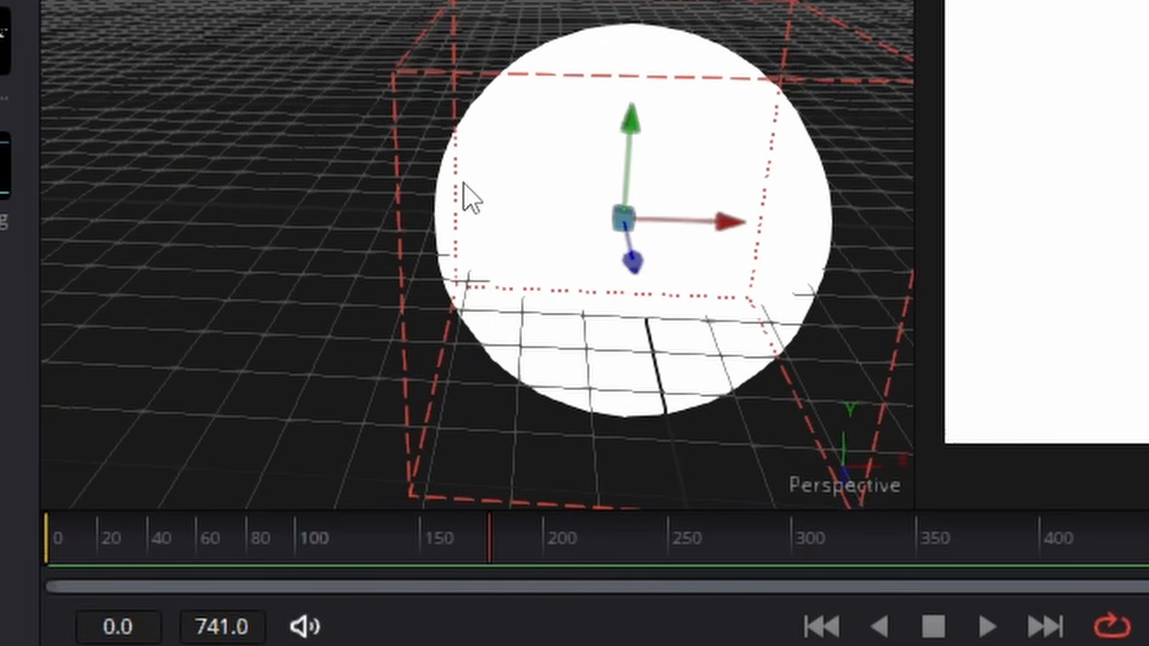
{"action": "scroll", "coordinate": [463, 182], "scroll_direction": "up", "scroll_amount": 5}
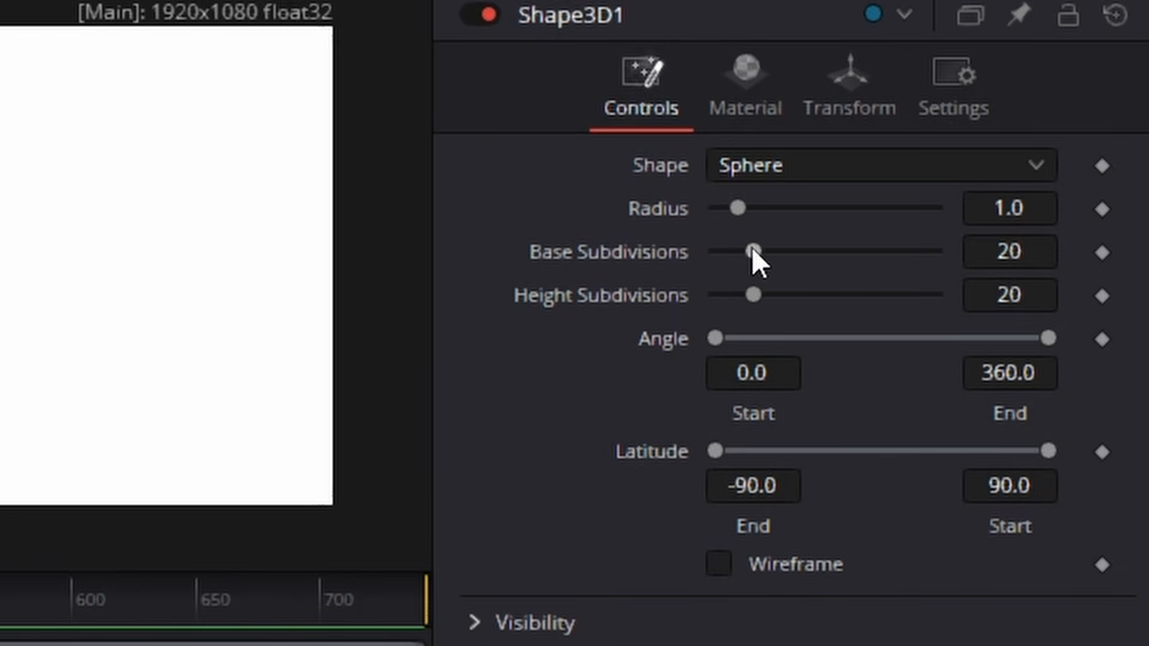
{"action": "left_click_drag", "start_coordinate": [752, 251], "coordinate": [990, 261]}
{"action": "left_click_drag", "start_coordinate": [753, 293], "coordinate": [834, 294]}
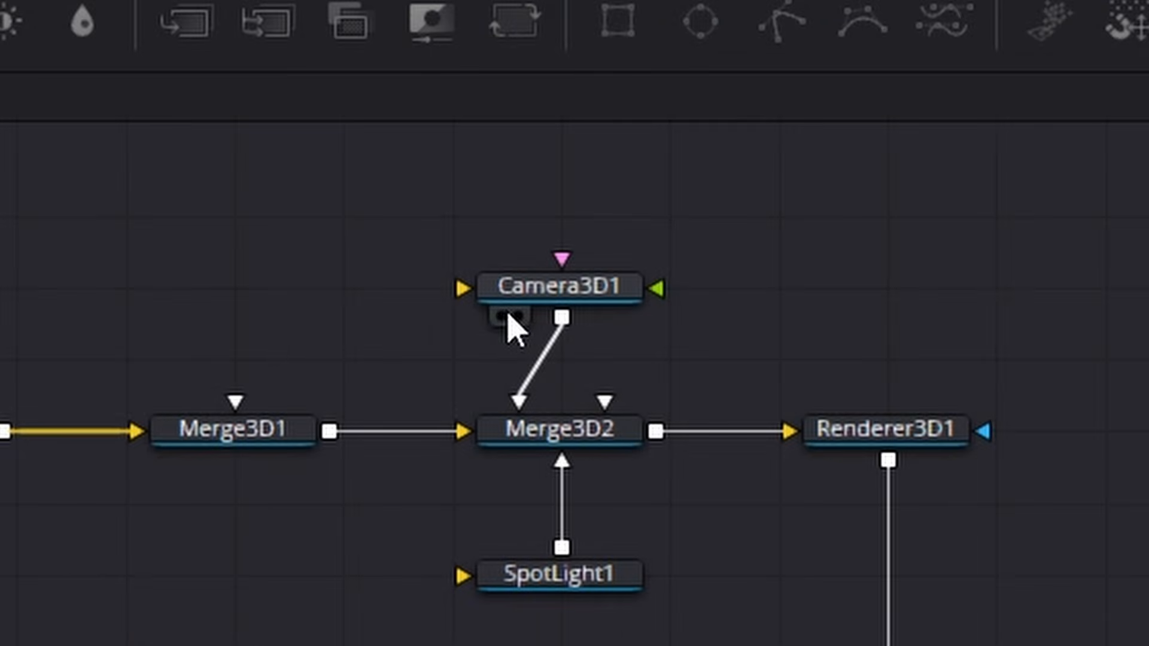
- Display Camera3D1 in the first viewer and switch that viewer to the Top view
{"action": "left_click", "coordinate": [502, 316]}
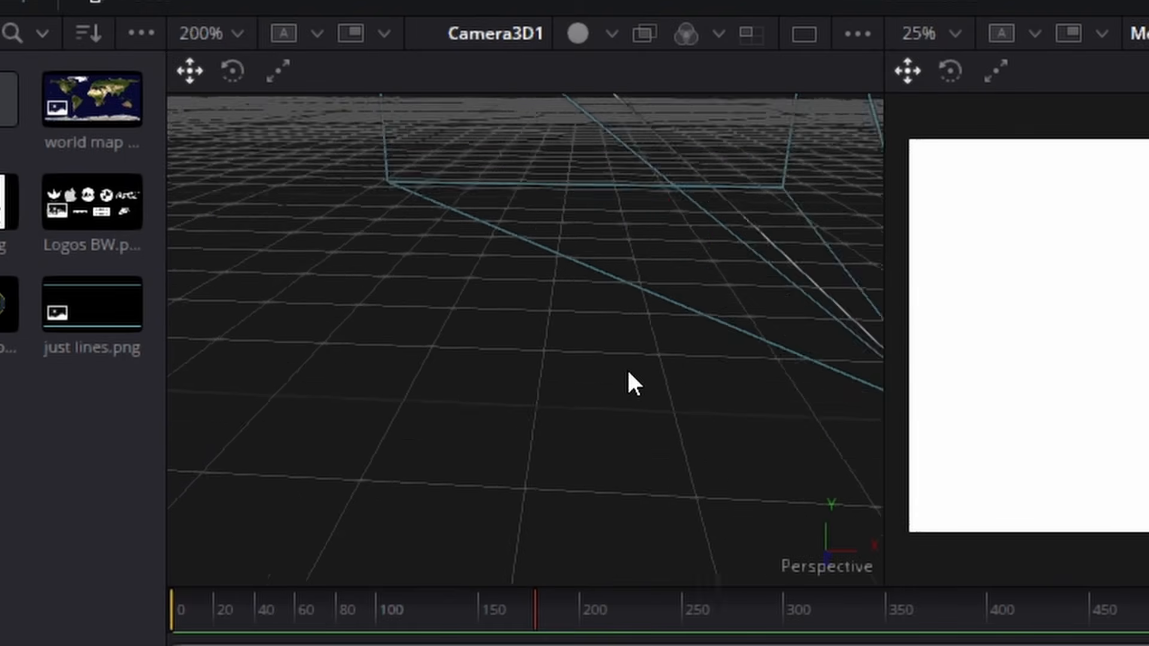
{"action": "scroll", "coordinate": [626, 377], "scroll_direction": "down", "scroll_amount": 3}
{"action": "scroll", "coordinate": [626, 390], "scroll_direction": "up", "scroll_amount": 2}
{"action": "right_click", "coordinate": [820, 542]}
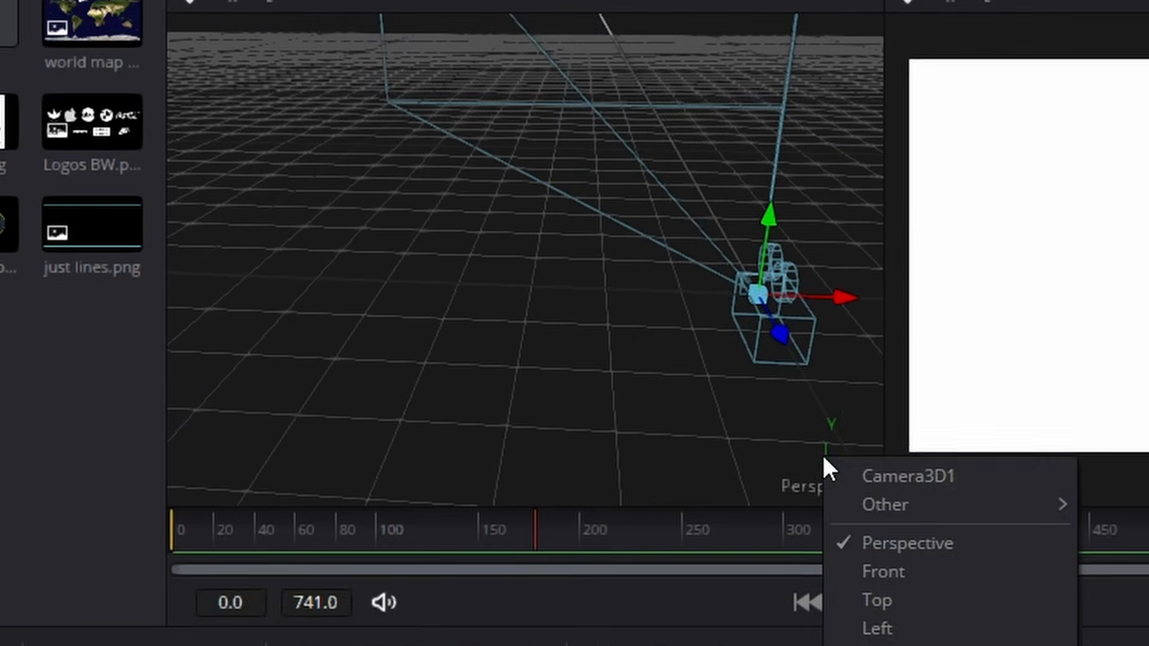
{"action": "left_click", "coordinate": [947, 470]}
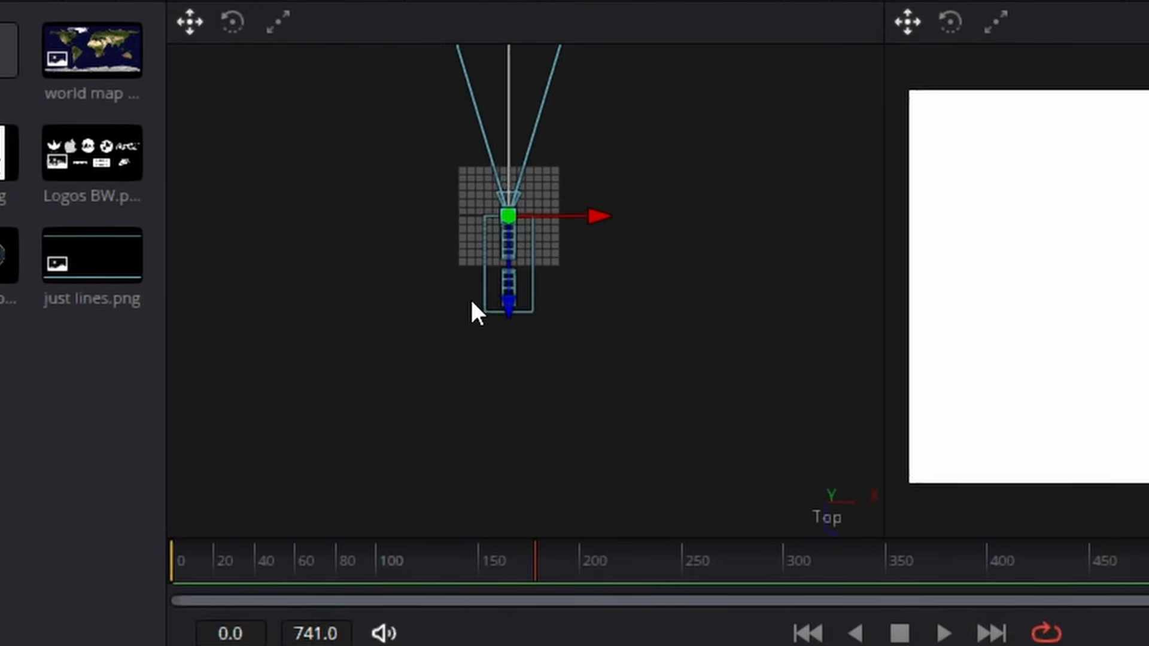
{"action": "scroll", "coordinate": [471, 212], "scroll_direction": "up", "scroll_amount": 3}
{"action": "left_click_drag", "start_coordinate": [579, 214], "coordinate": [683, 327]}
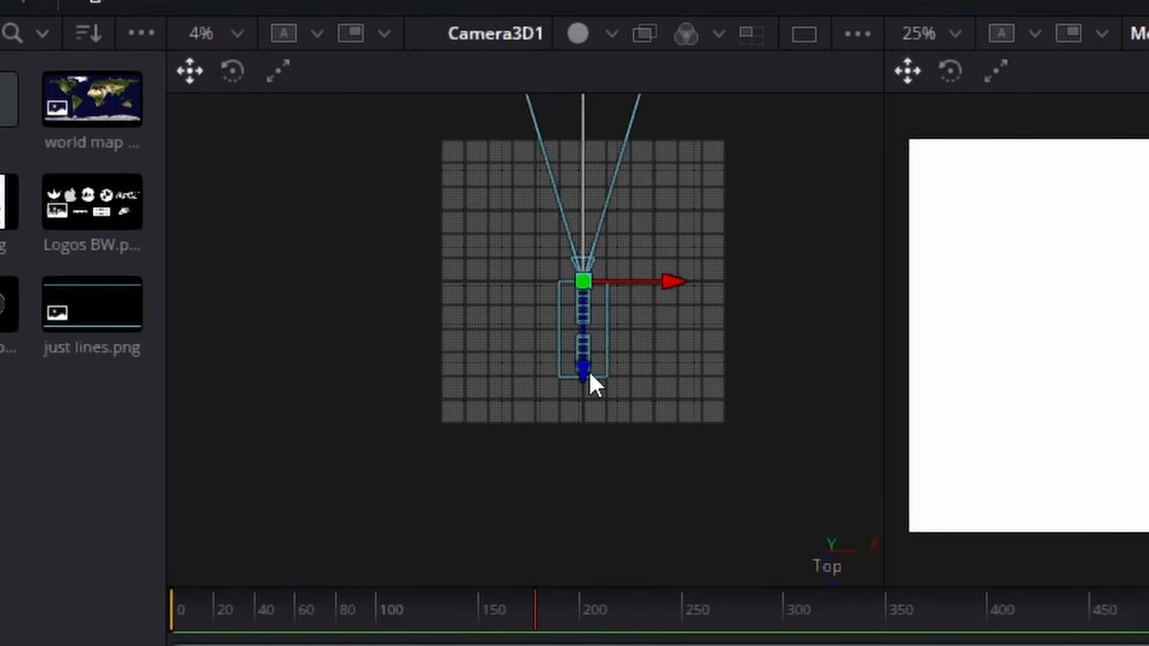
{"action": "left_click_drag", "start_coordinate": [580, 368], "coordinate": [576, 474]}
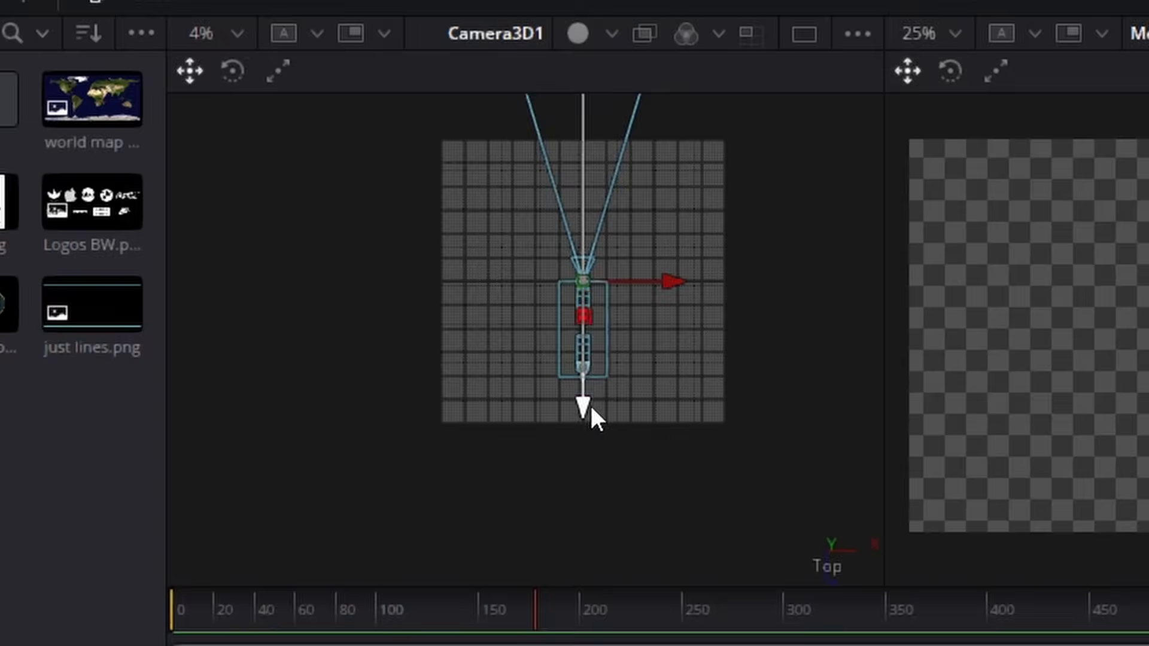
{"action": "left_click_drag", "start_coordinate": [368, 346], "coordinate": [366, 201]}
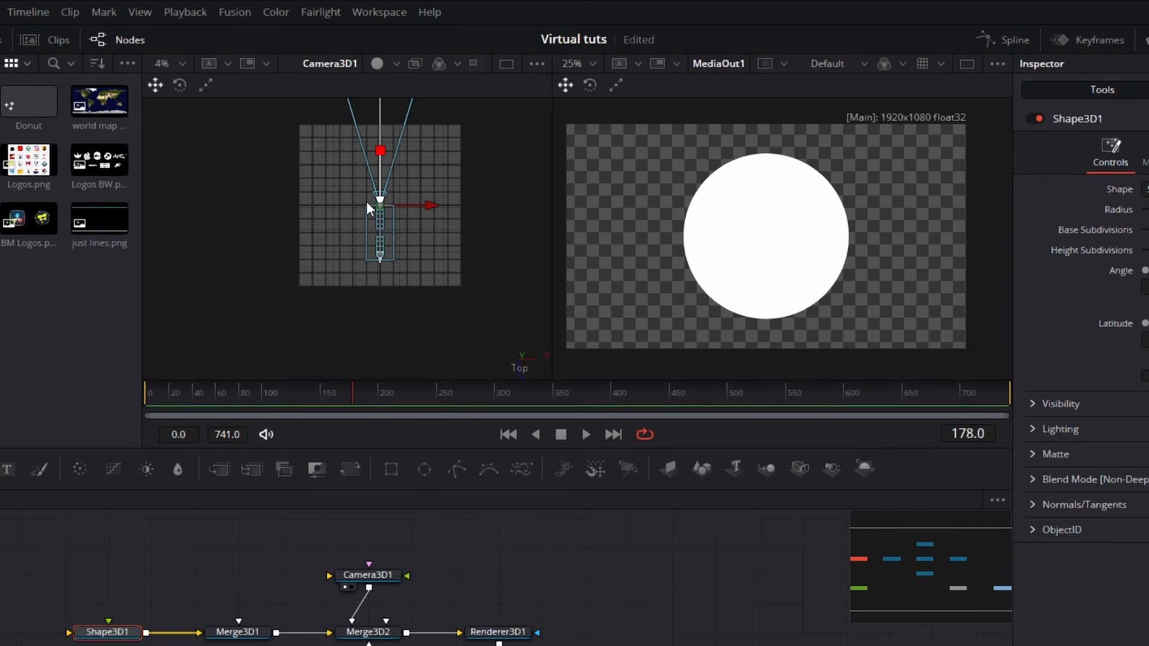
{"action": "key", "text": "ctrl+z"}
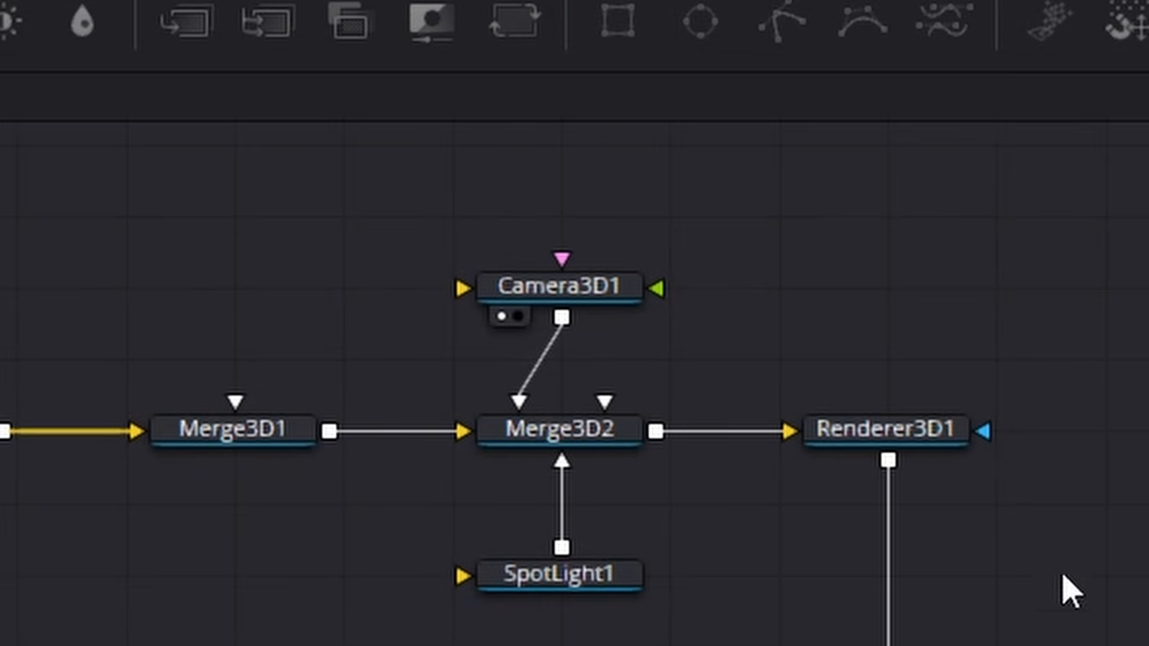
- Move Camera3D1 backward along its Z axis in the Top view until the sphere roughly fills the frame's height
{"action": "left_click", "coordinate": [634, 299]}
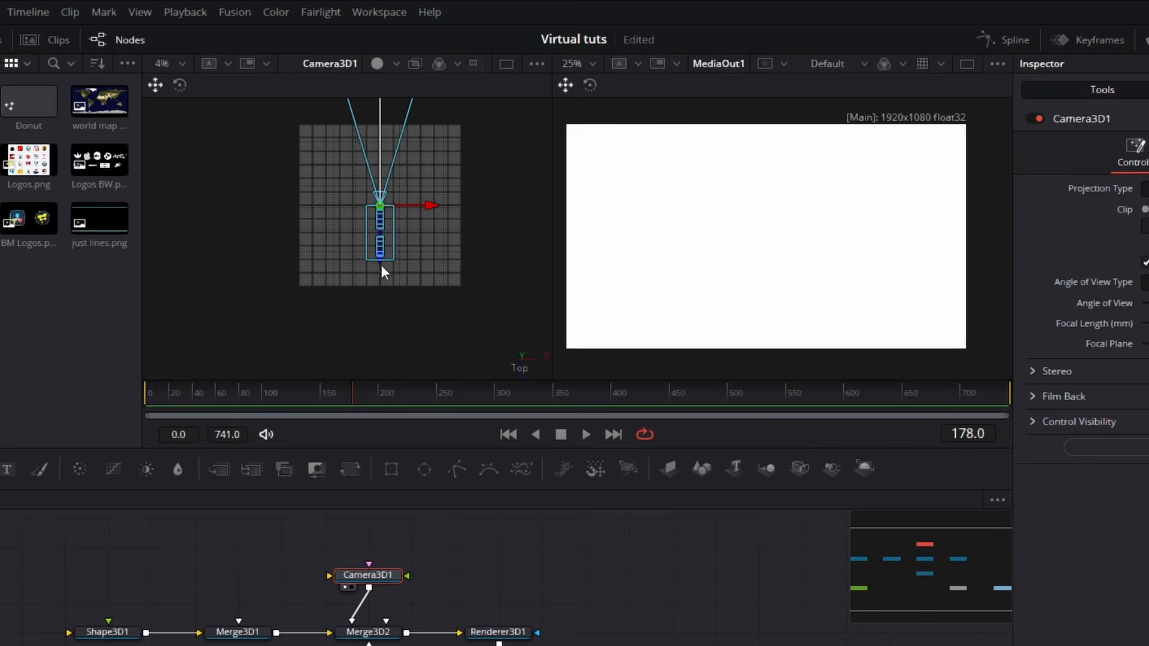
{"action": "left_click_drag", "start_coordinate": [378, 255], "coordinate": [397, 295]}
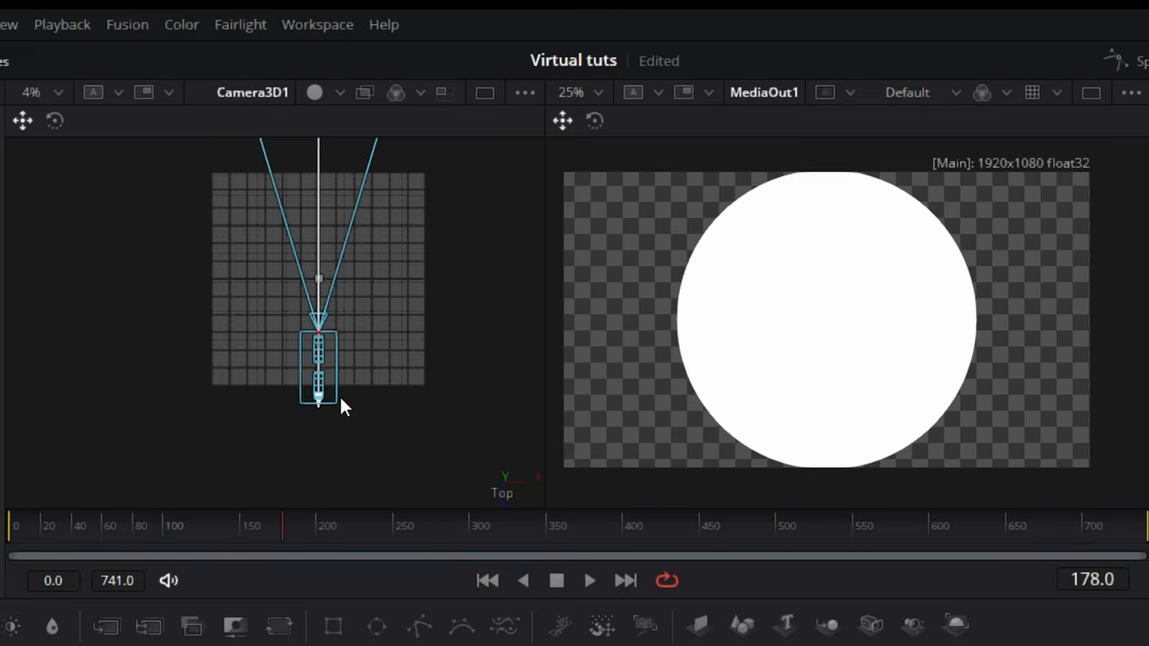
{"action": "left_click_drag", "start_coordinate": [341, 398], "coordinate": [341, 398]}
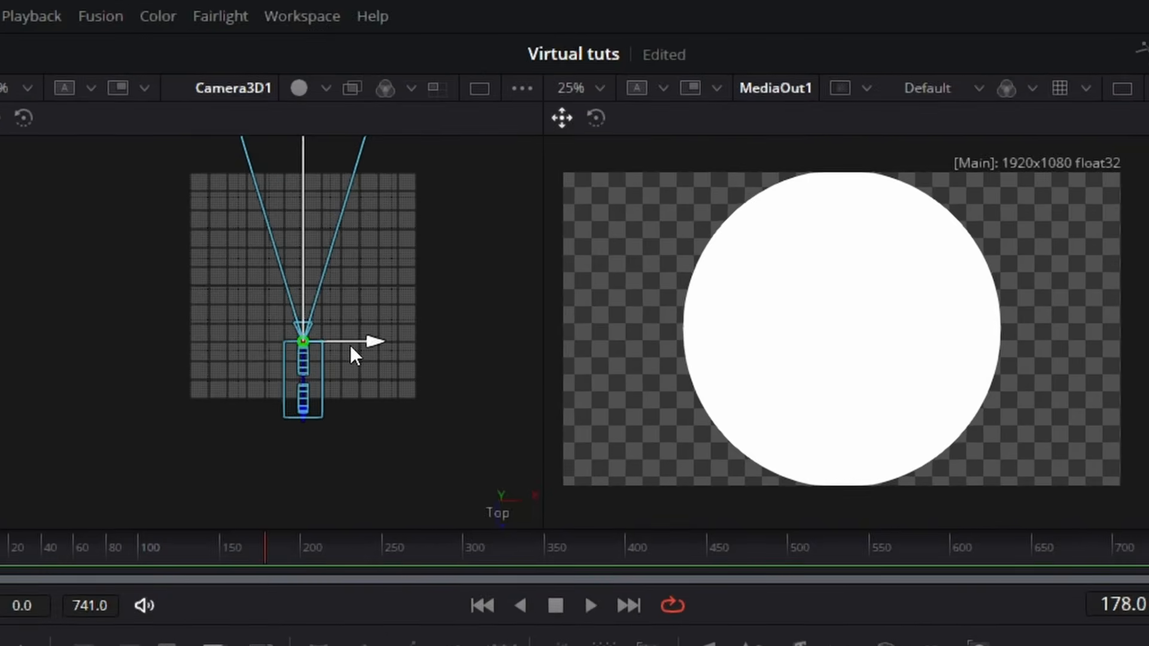
{"action": "left_click_drag", "start_coordinate": [364, 336], "coordinate": [367, 337]}
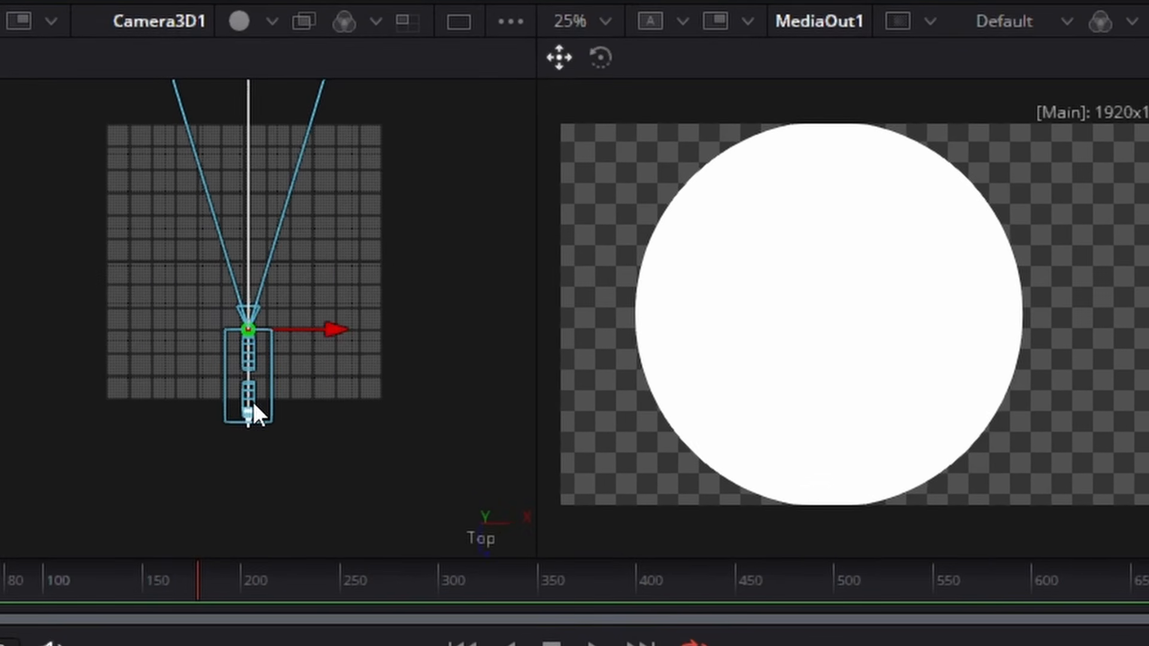
{"action": "left_click_drag", "start_coordinate": [253, 401], "coordinate": [252, 394]}
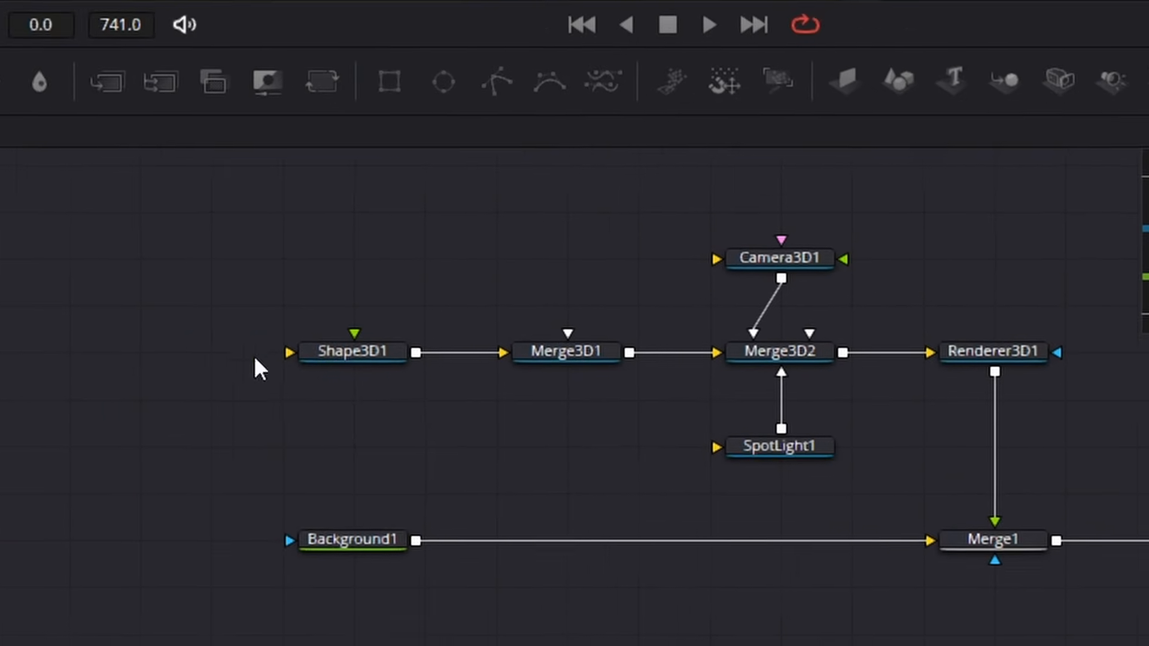
- Rename the Shape3D1 node as Globe
{"action": "left_click", "coordinate": [482, 417]}
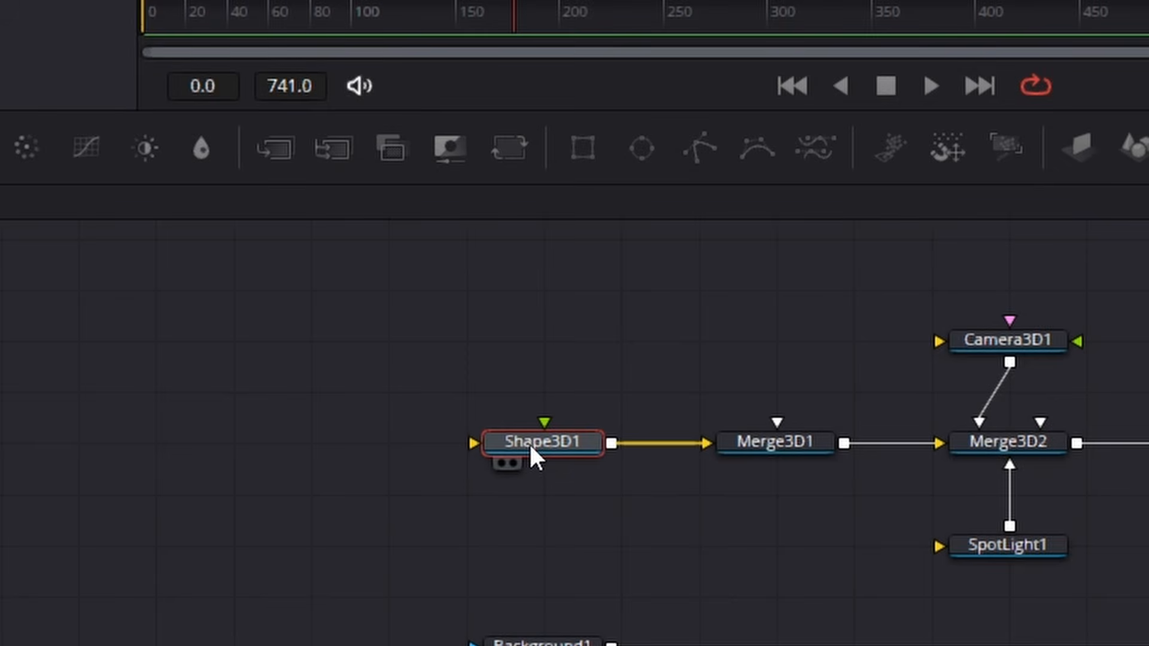
{"action": "key", "text": "F2"}
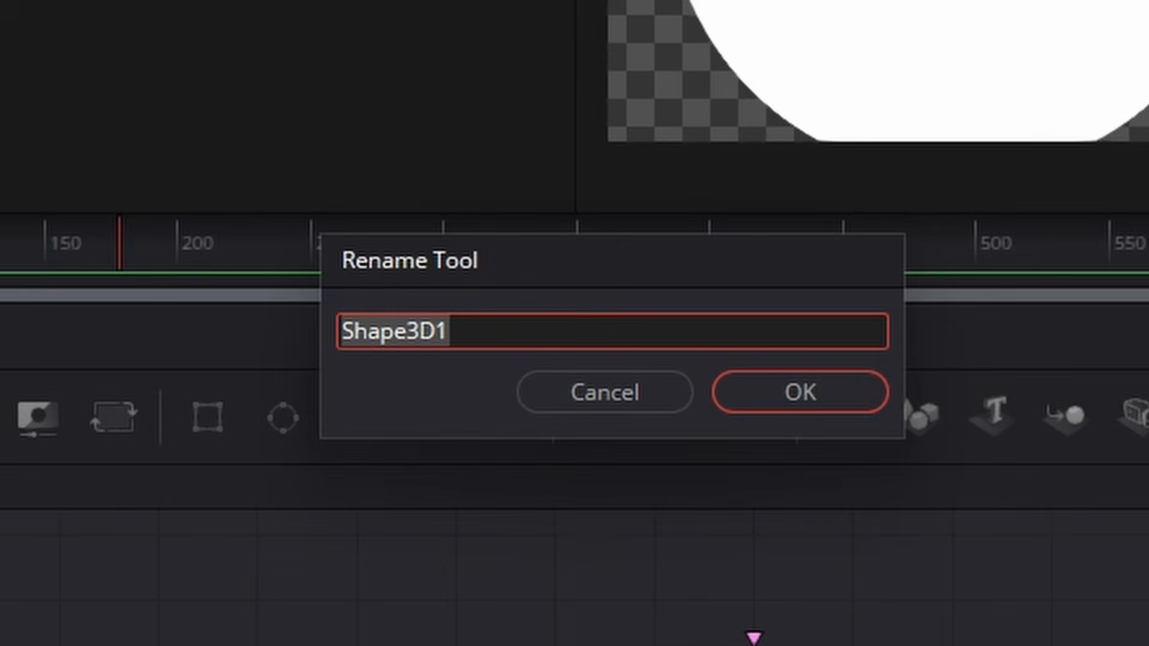
{"action": "key", "text": "BackSpace"}
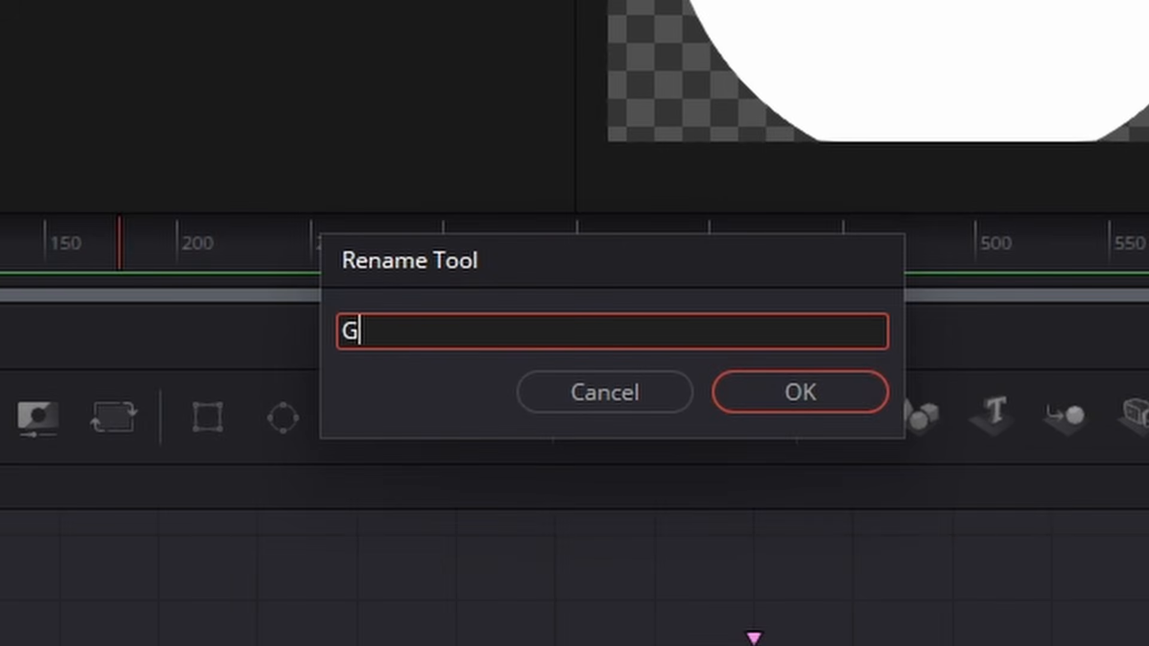
{"action": "type", "text": "Globe"}
{"action": "key", "text": "Return"}
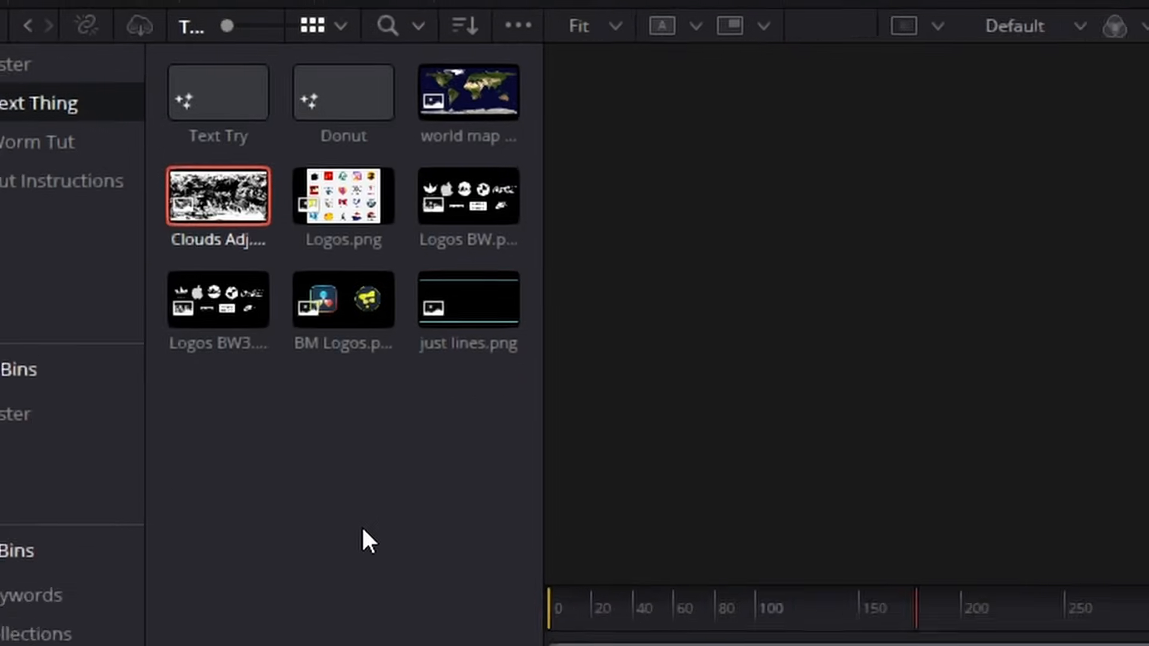
- Bring the world map image from the media pool into the node graph and rename its node as Earth
{"action": "left_click_drag", "start_coordinate": [469, 103], "coordinate": [426, 645]}
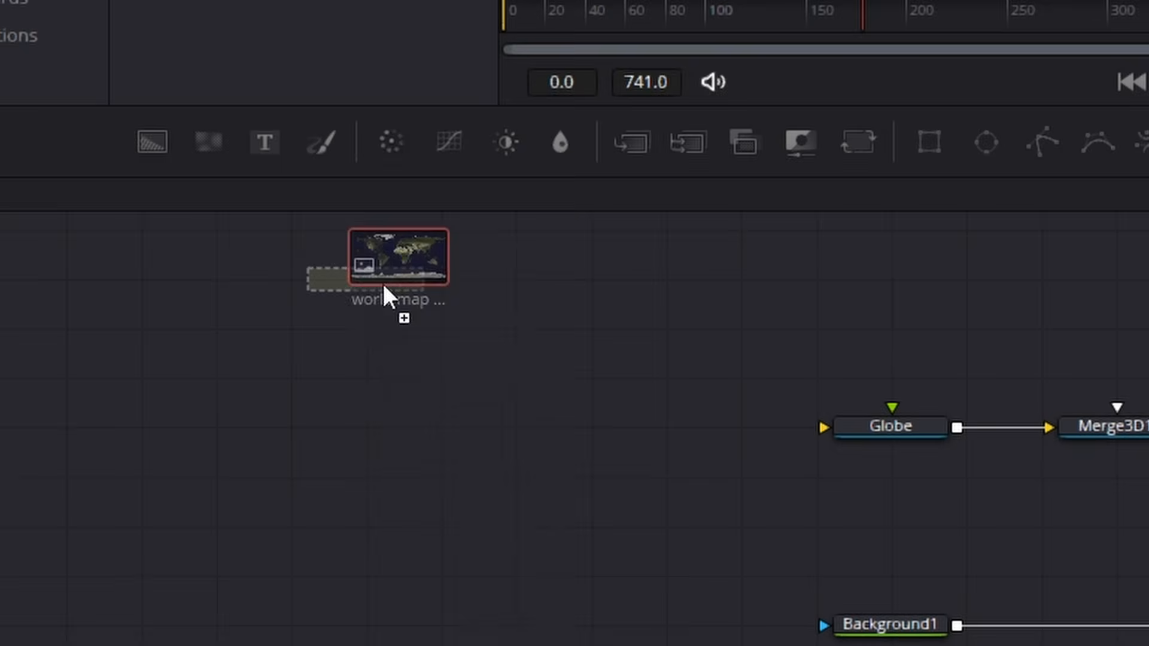
{"action": "left_click_drag", "start_coordinate": [383, 284], "coordinate": [333, 442]}
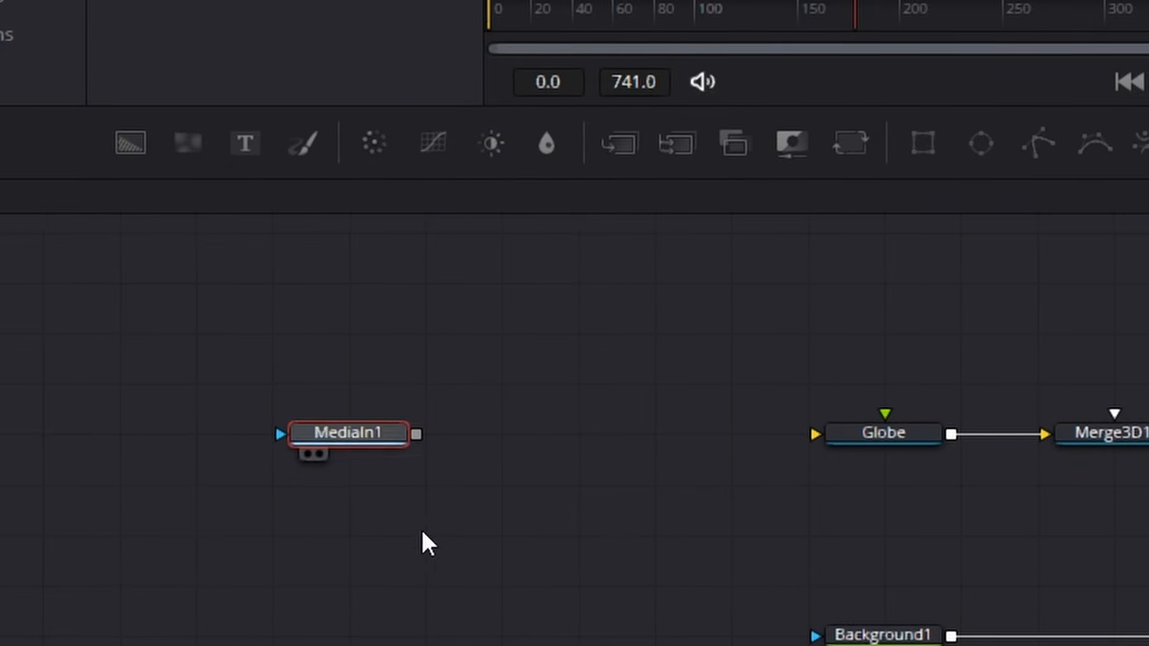
{"action": "key", "text": "F2"}
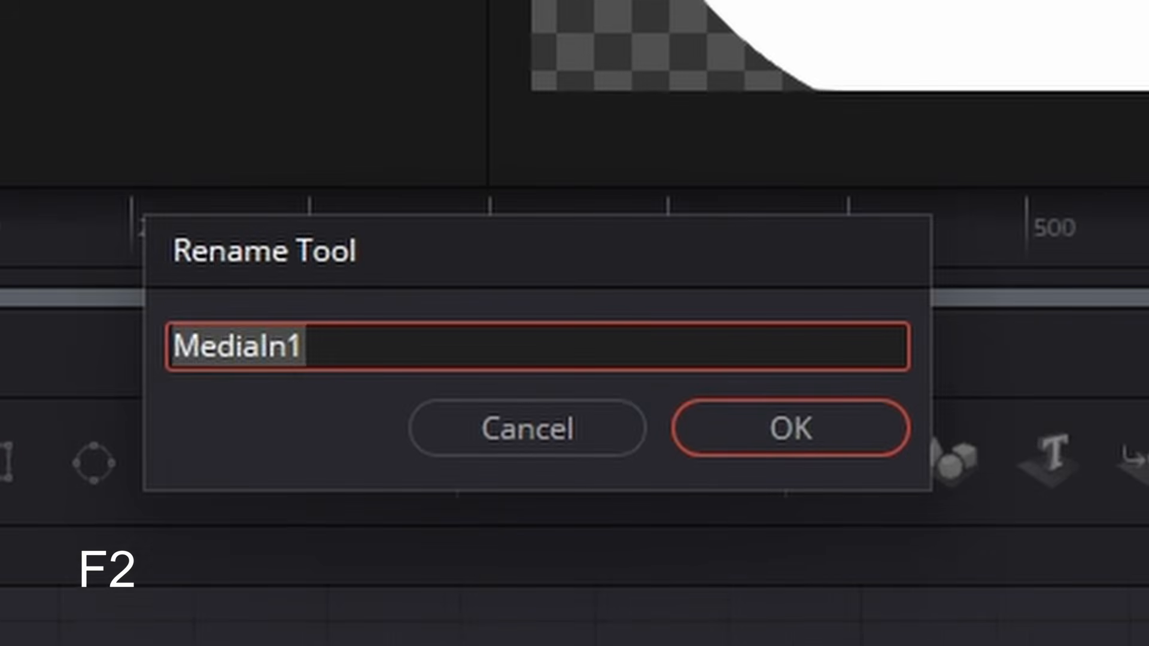
{"action": "key", "text": "BackSpace"}
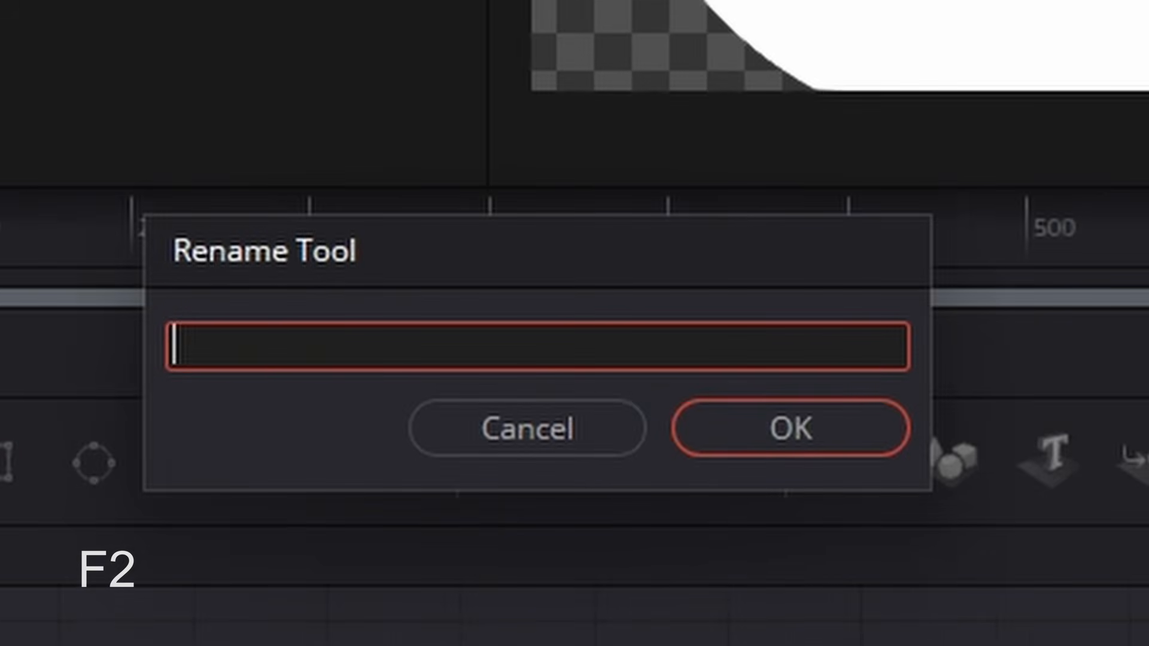
{"action": "left_click", "coordinate": [771, 443]}
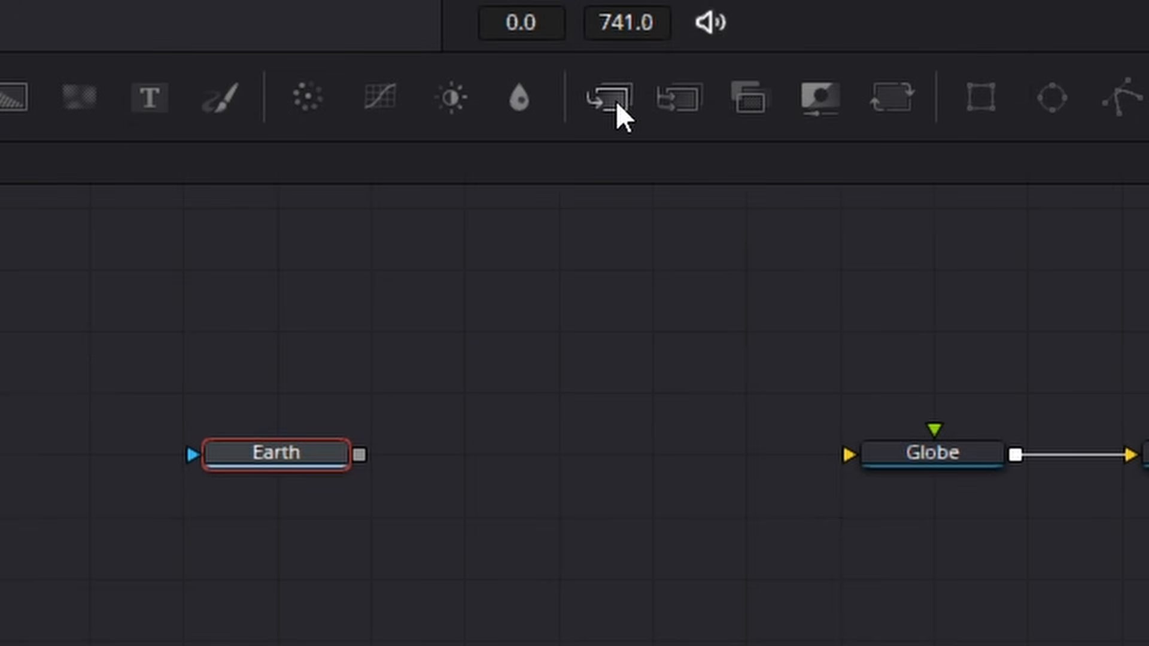
- Add a Merge node between Earth and Globe, feeding Earth into its background and its output into Globe's material input
{"action": "left_click_drag", "start_coordinate": [615, 100], "coordinate": [576, 457]}
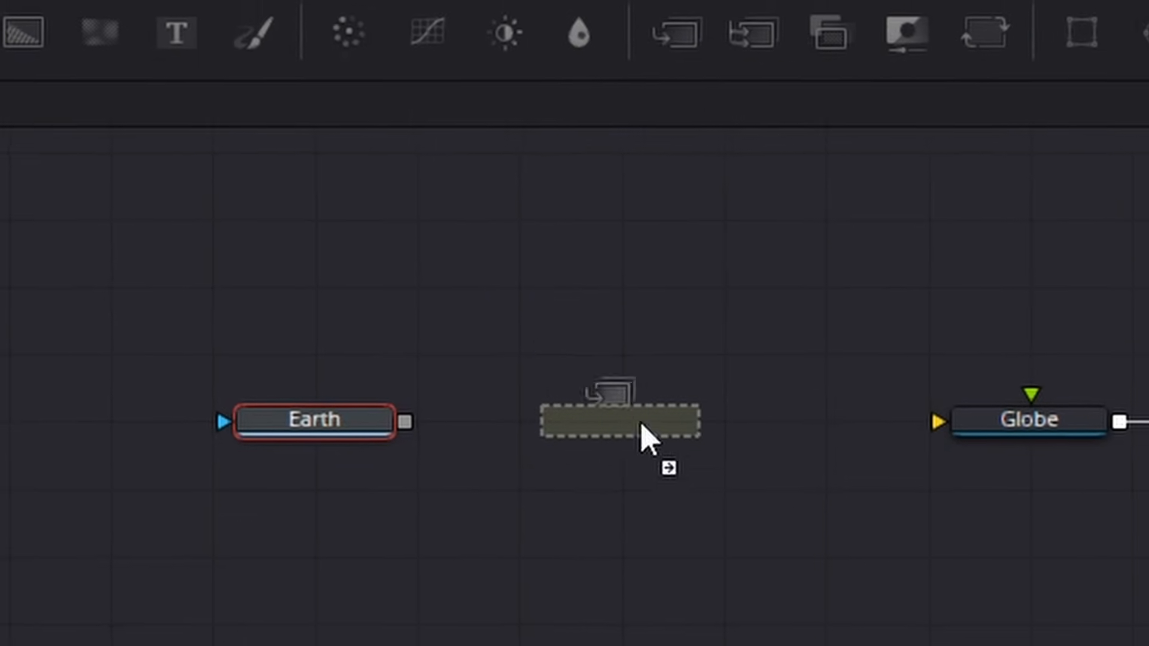
{"action": "left_click_drag", "start_coordinate": [646, 436], "coordinate": [645, 436]}
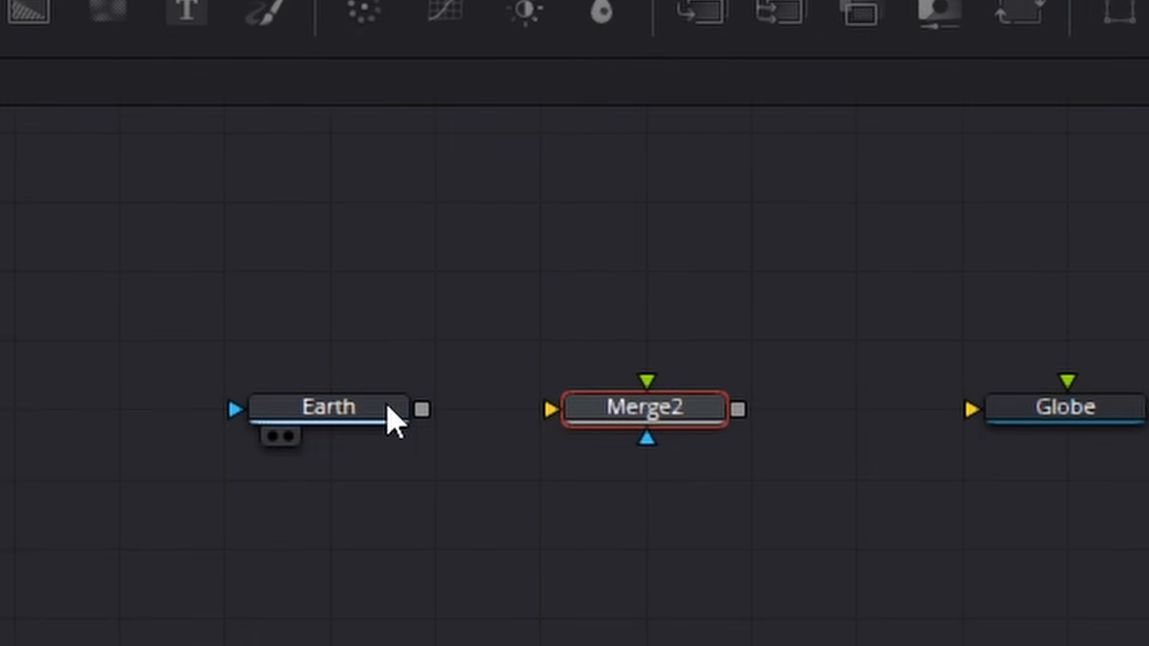
{"action": "left_click_drag", "start_coordinate": [524, 407], "coordinate": [1017, 419]}
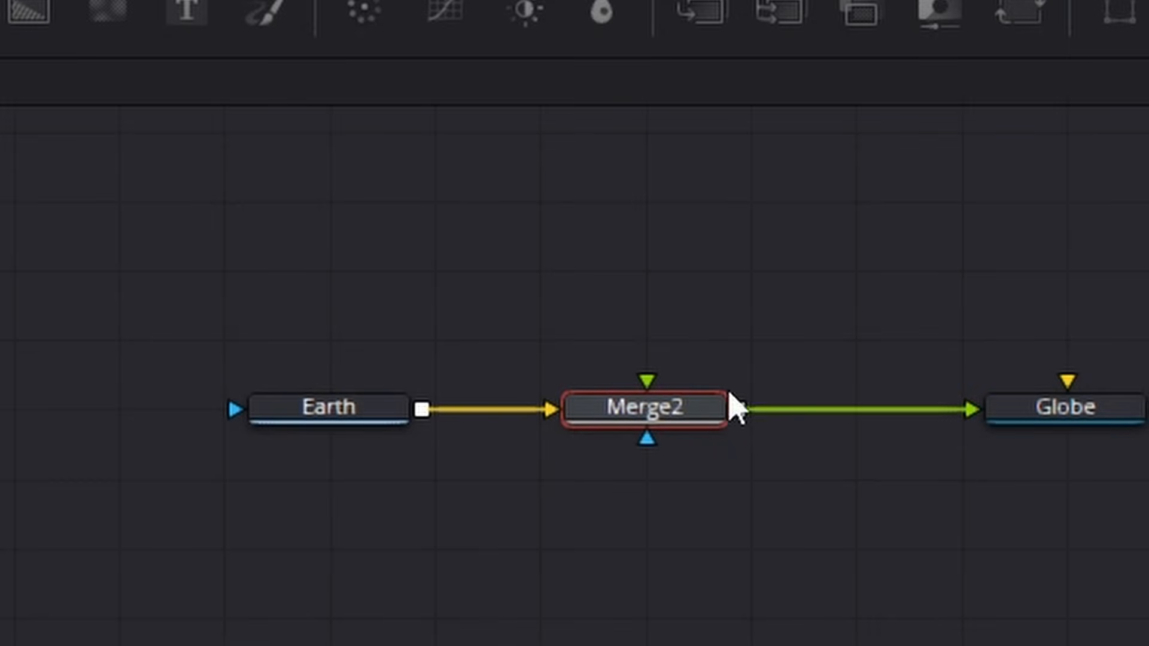
{"action": "left_click_drag", "start_coordinate": [1144, 192], "coordinate": [1042, 204]}
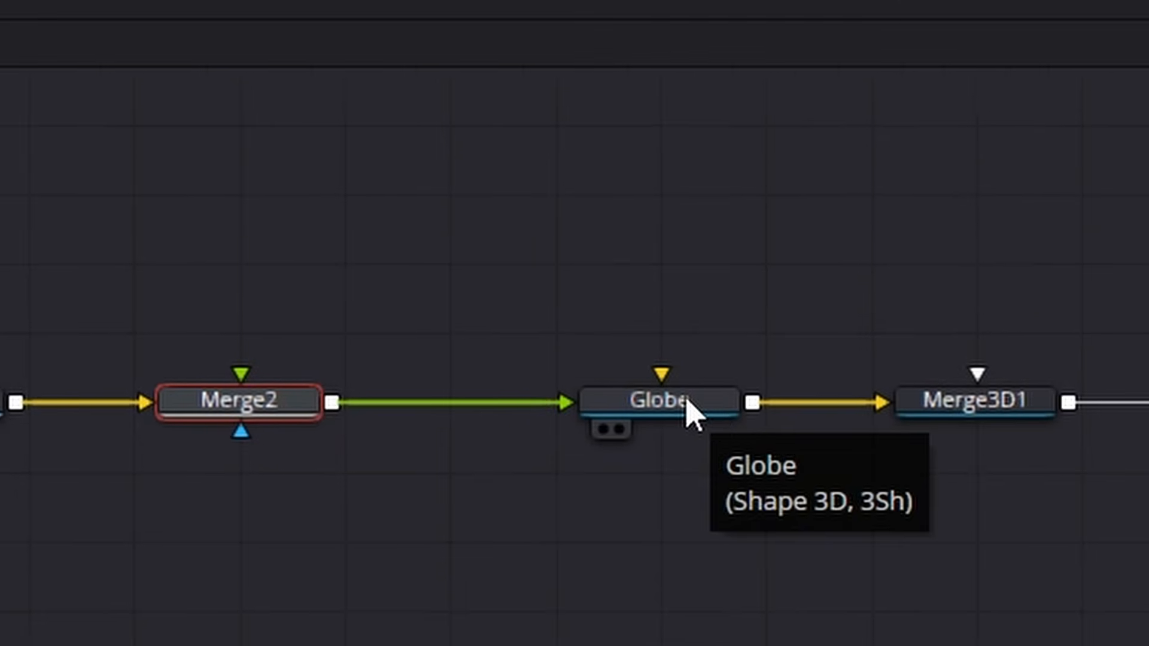
- Try rotating the Globe node around its Y axis to about -167 degrees
{"action": "left_click", "coordinate": [658, 398]}
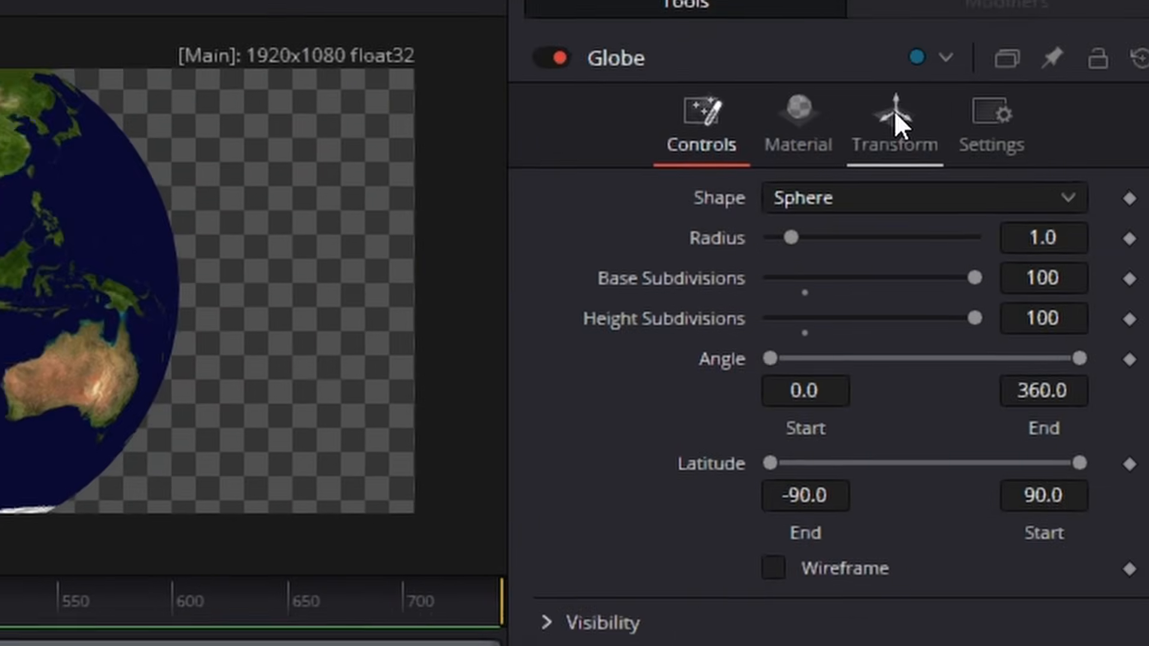
{"action": "left_click", "coordinate": [895, 113]}
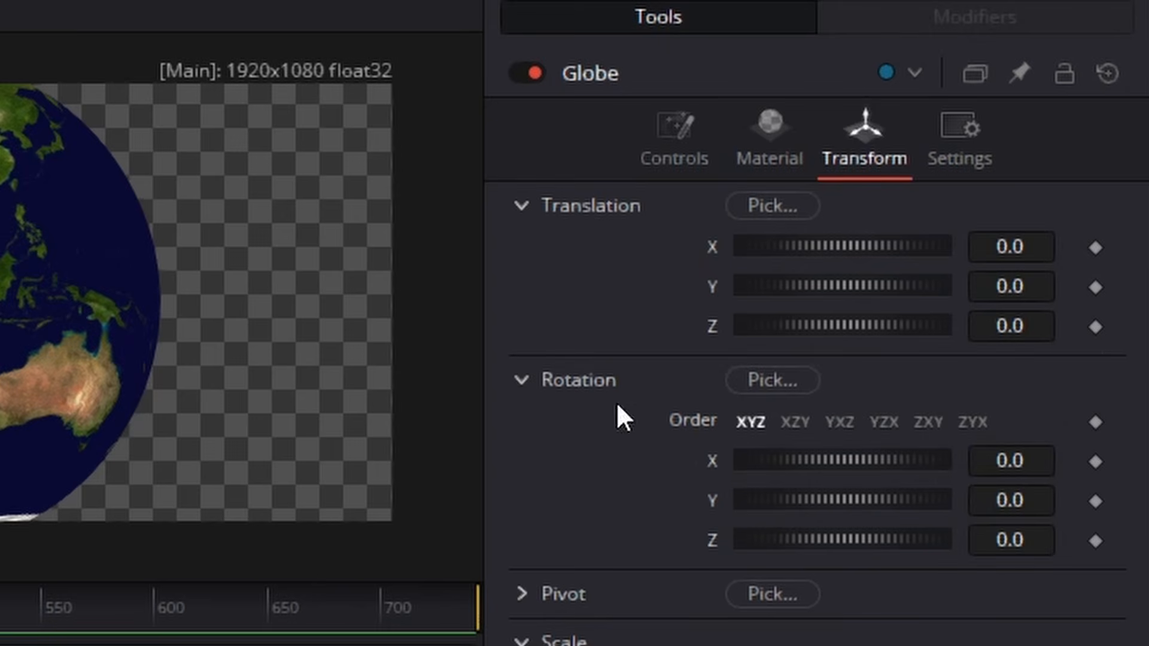
{"action": "left_click_drag", "start_coordinate": [867, 496], "coordinate": [798, 496]}
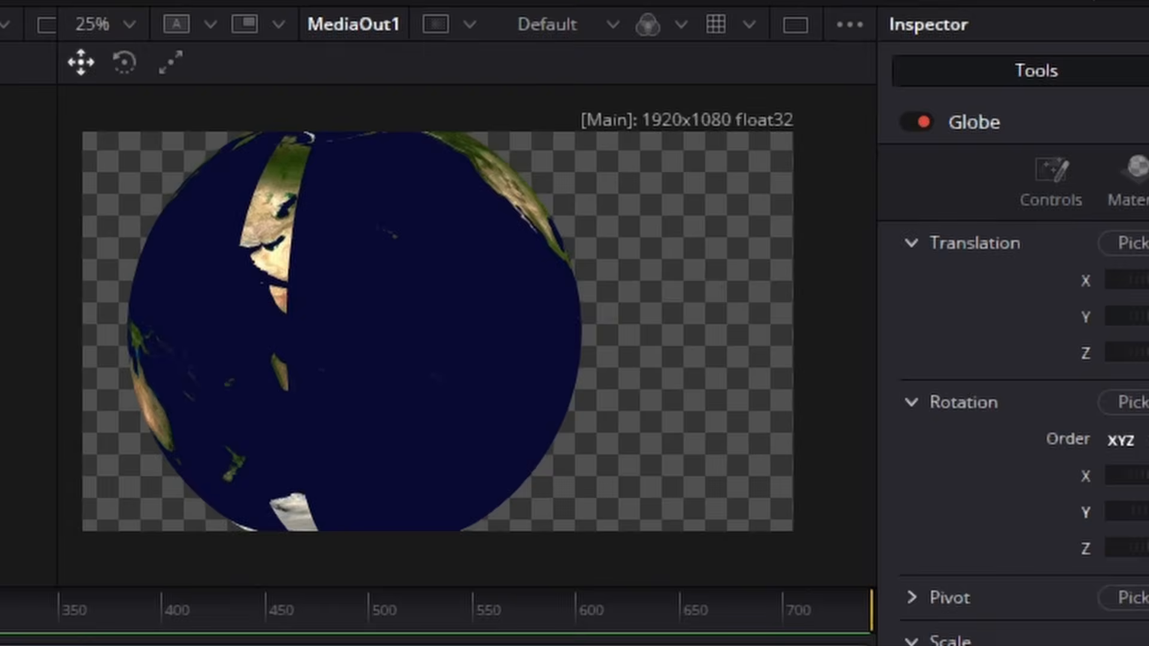
{"action": "left_click_drag", "start_coordinate": [1107, 512], "coordinate": [1137, 517]}
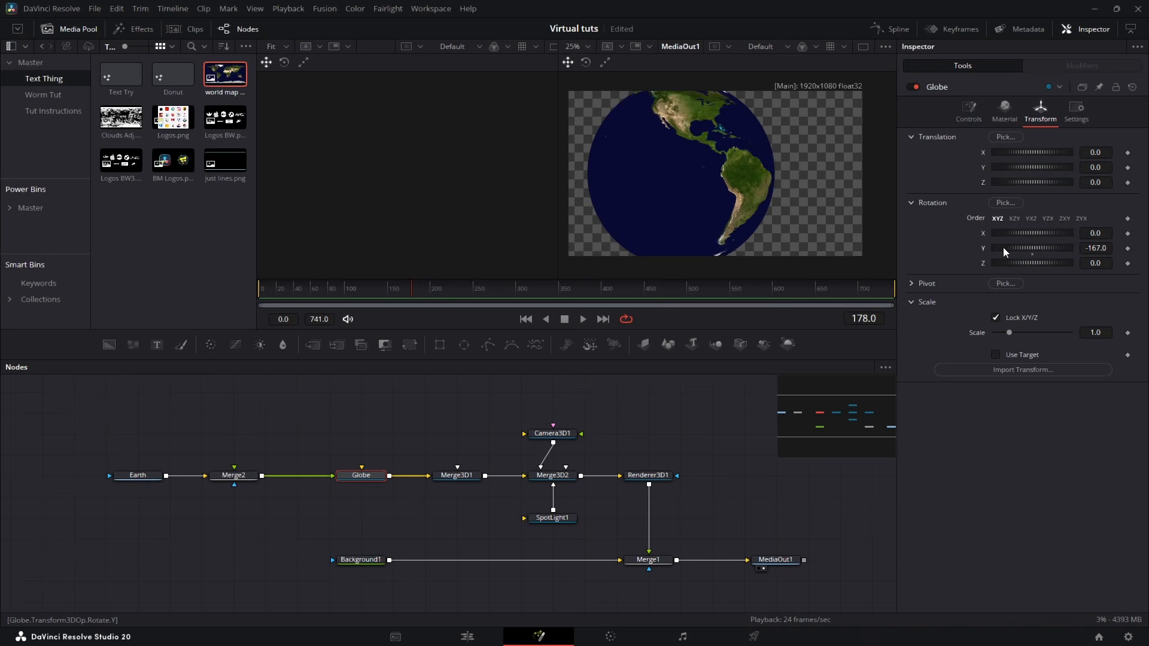
{"action": "left_click_drag", "start_coordinate": [1002, 247], "coordinate": [999, 245]}
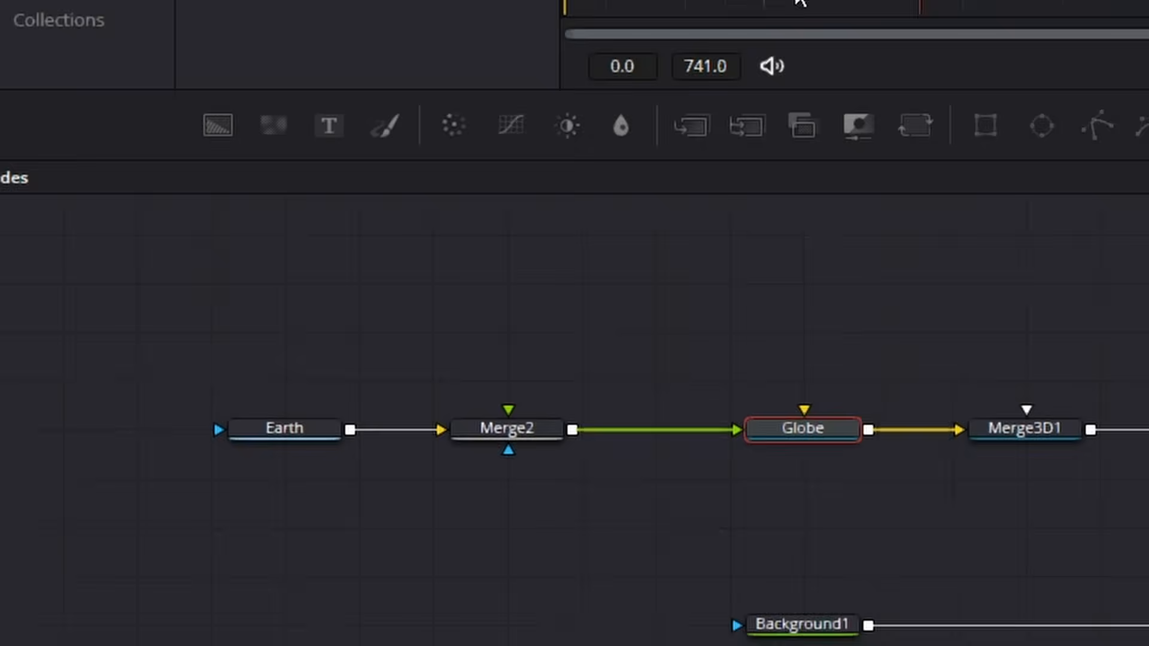
- Move the Earth node farther from Merge2 and insert a Transform node between them
{"action": "left_click_drag", "start_coordinate": [776, 283], "coordinate": [1114, 297]}
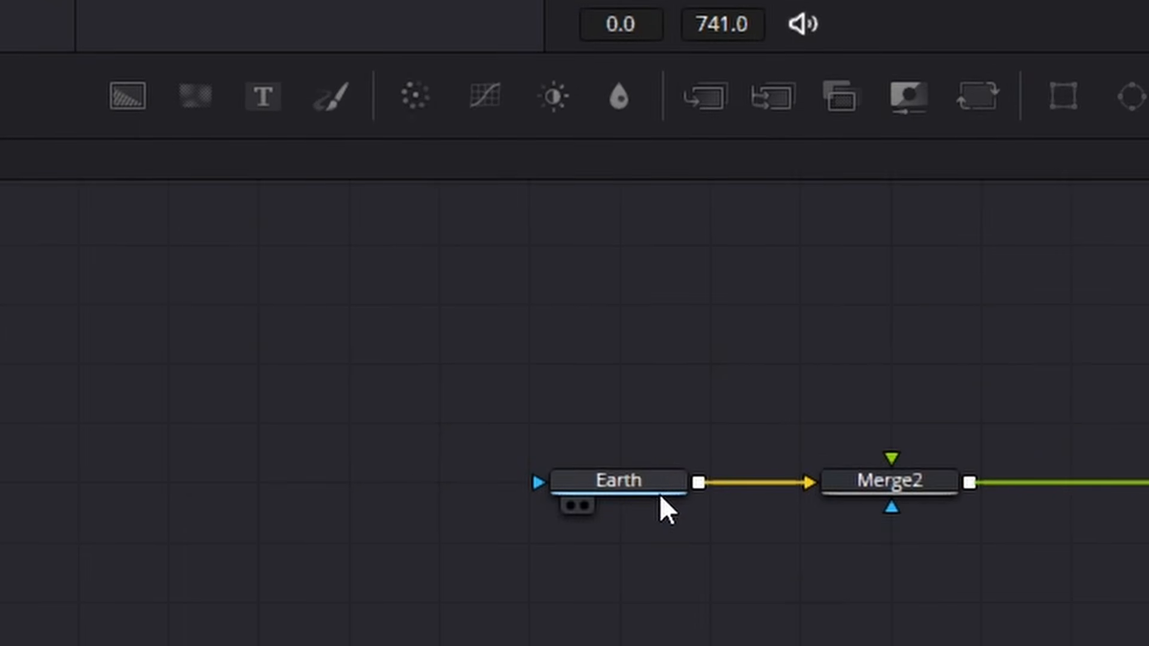
{"action": "left_click_drag", "start_coordinate": [670, 496], "coordinate": [393, 475]}
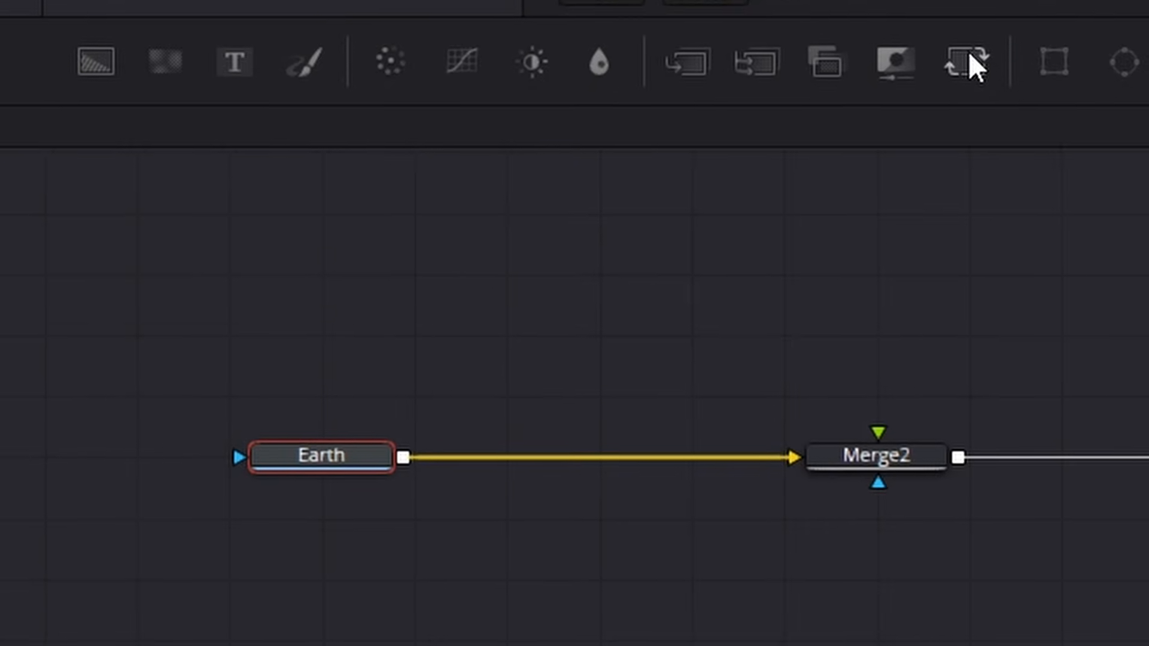
{"action": "left_click", "coordinate": [968, 59]}
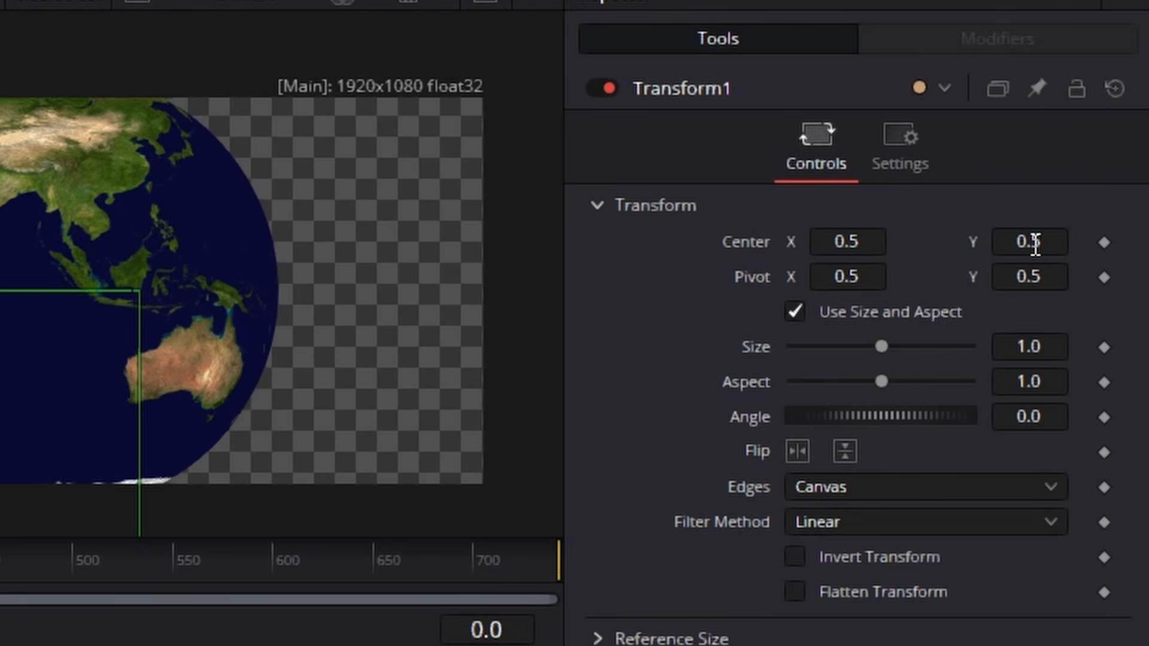
- Set Transform1's Center to X 0.91 and Y 0.442 and keyframe it at frame 0
{"action": "mouse_move", "coordinate": [1028, 241]}
{"action": "left_mouse_down"}
{"action": "mouse_move", "coordinate": [985, 241]}
{"action": "mouse_move", "coordinate": [1035, 241]}
{"action": "left_mouse_up"}
{"action": "mouse_move", "coordinate": [1131, 241]}
{"action": "left_mouse_down"}
{"action": "mouse_move", "coordinate": [1147, 241]}
{"action": "mouse_move", "coordinate": [1079, 240]}
{"action": "mouse_move", "coordinate": [1118, 239]}
{"action": "left_mouse_up"}
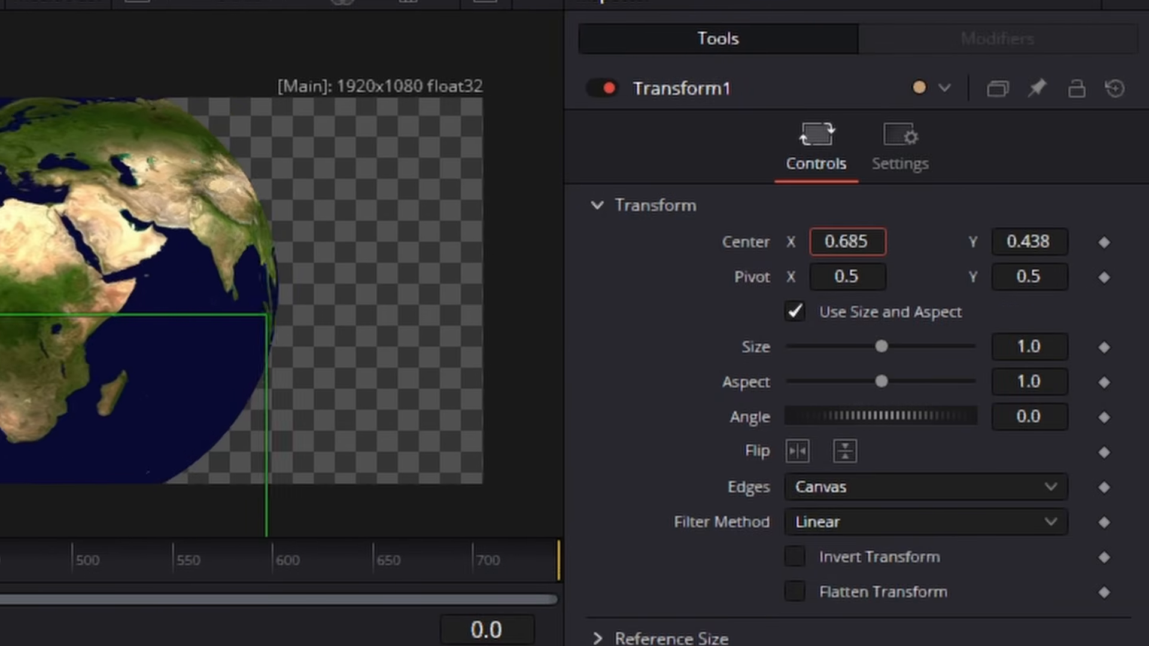
{"action": "left_click_drag", "start_coordinate": [915, 241], "coordinate": [971, 241]}
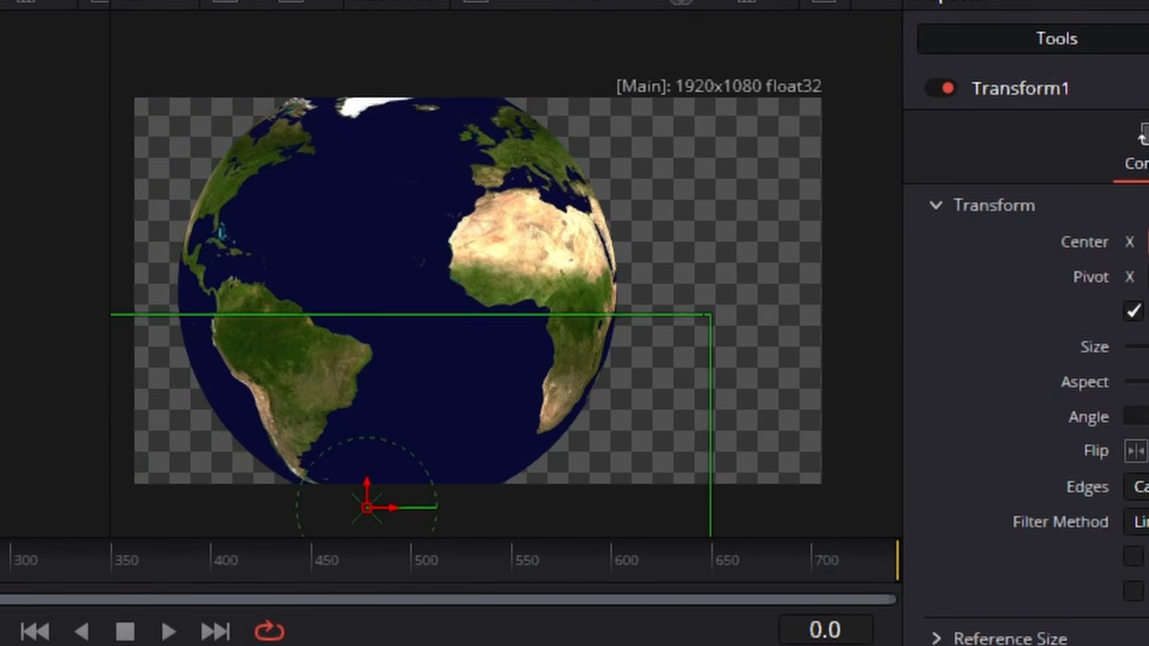
{"action": "left_click_drag", "start_coordinate": [1125, 241], "coordinate": [1142, 241]}
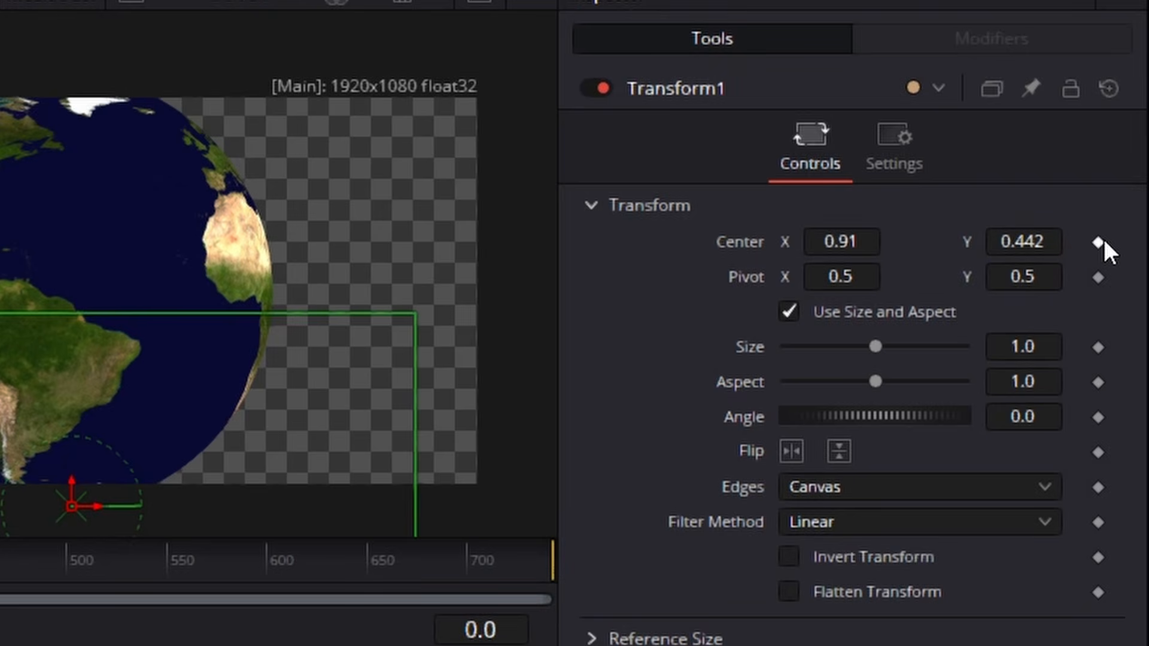
{"action": "left_click", "coordinate": [1099, 241]}
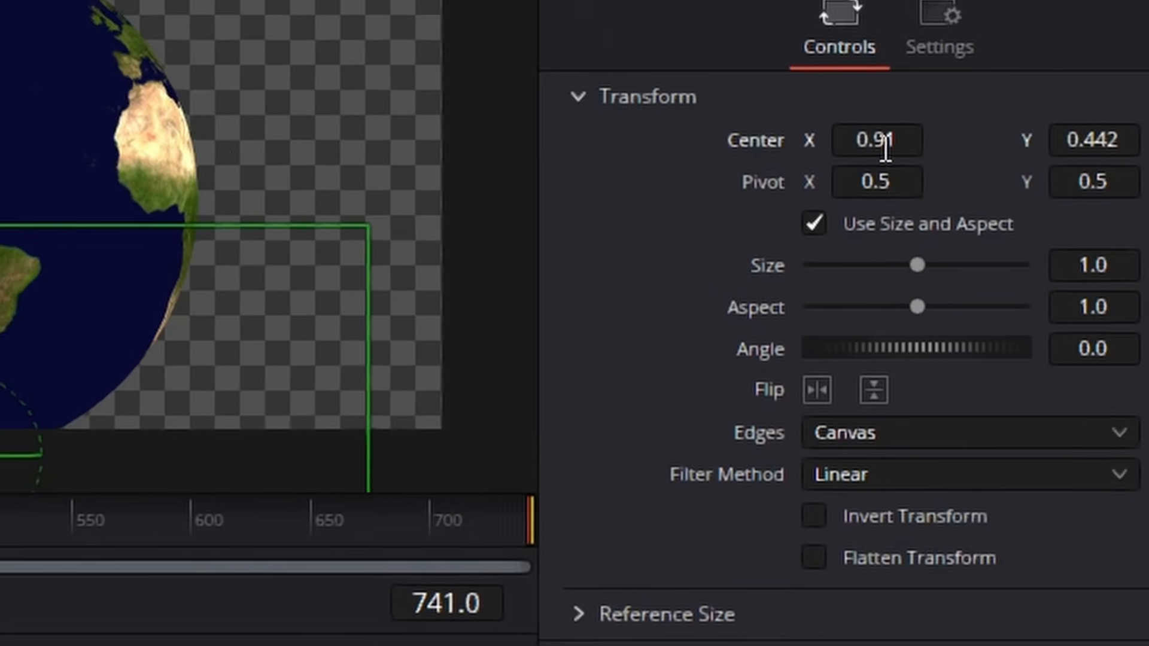
- Set Transform1's Center X to 0.814 at frame 741 and scrub the timeline to preview the Earth's rotation
{"action": "left_click", "coordinate": [927, 163]}
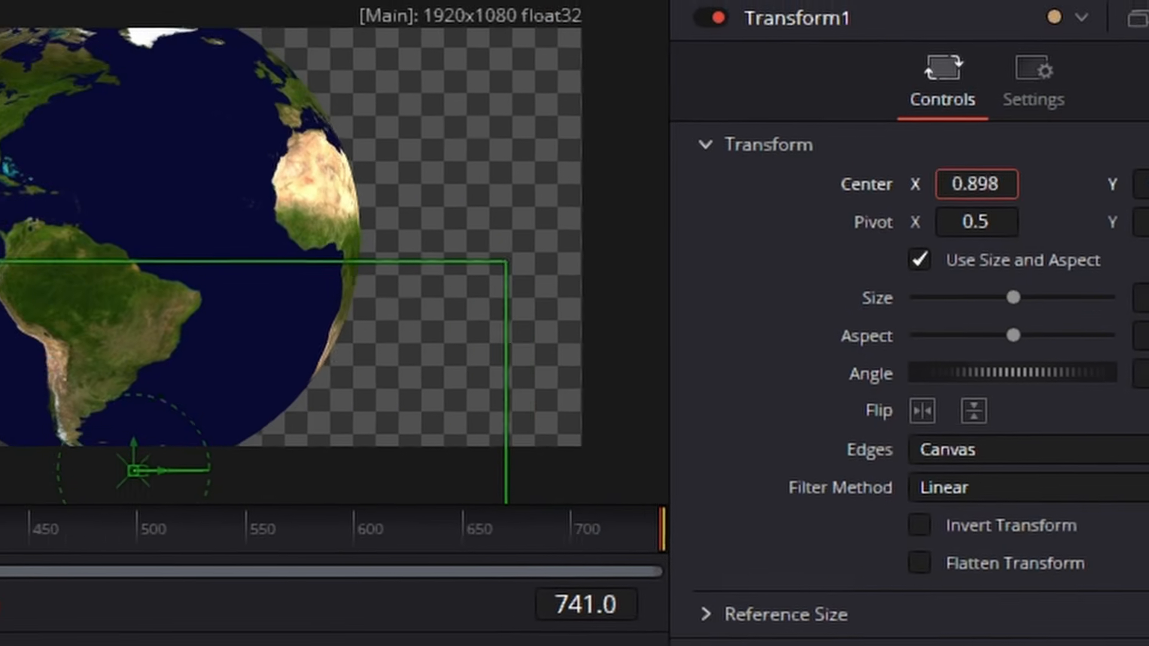
{"action": "left_click_drag", "start_coordinate": [975, 184], "coordinate": [912, 184]}
{"action": "left_click_drag", "start_coordinate": [975, 242], "coordinate": [938, 242]}
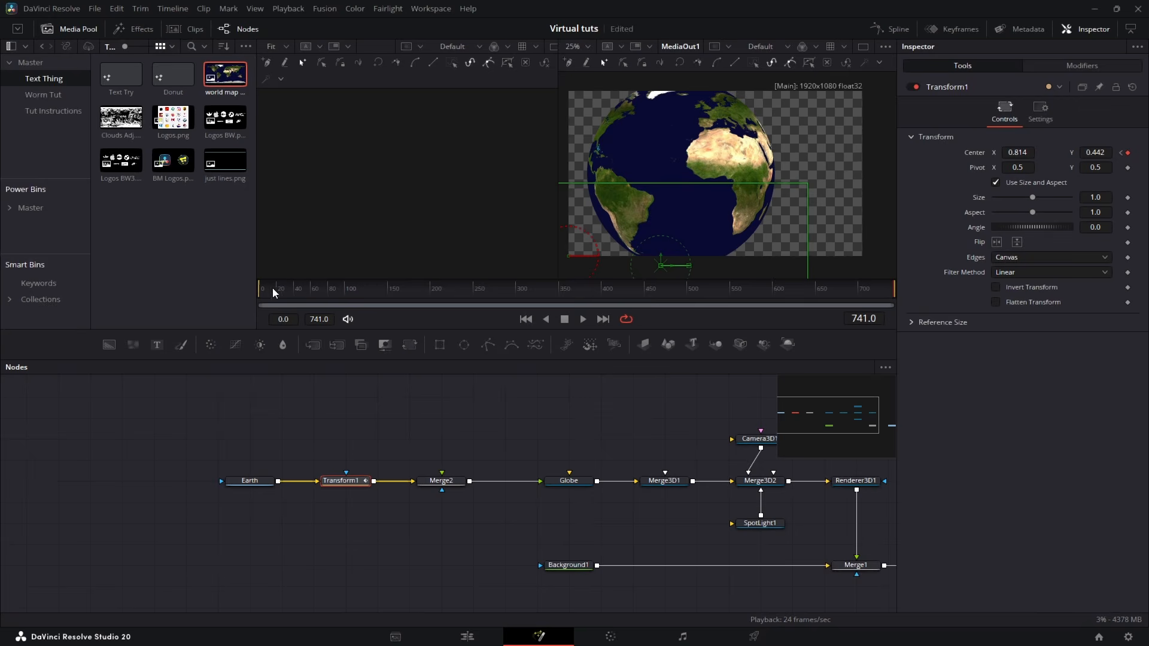
{"action": "left_click_drag", "start_coordinate": [275, 293], "coordinate": [658, 291]}
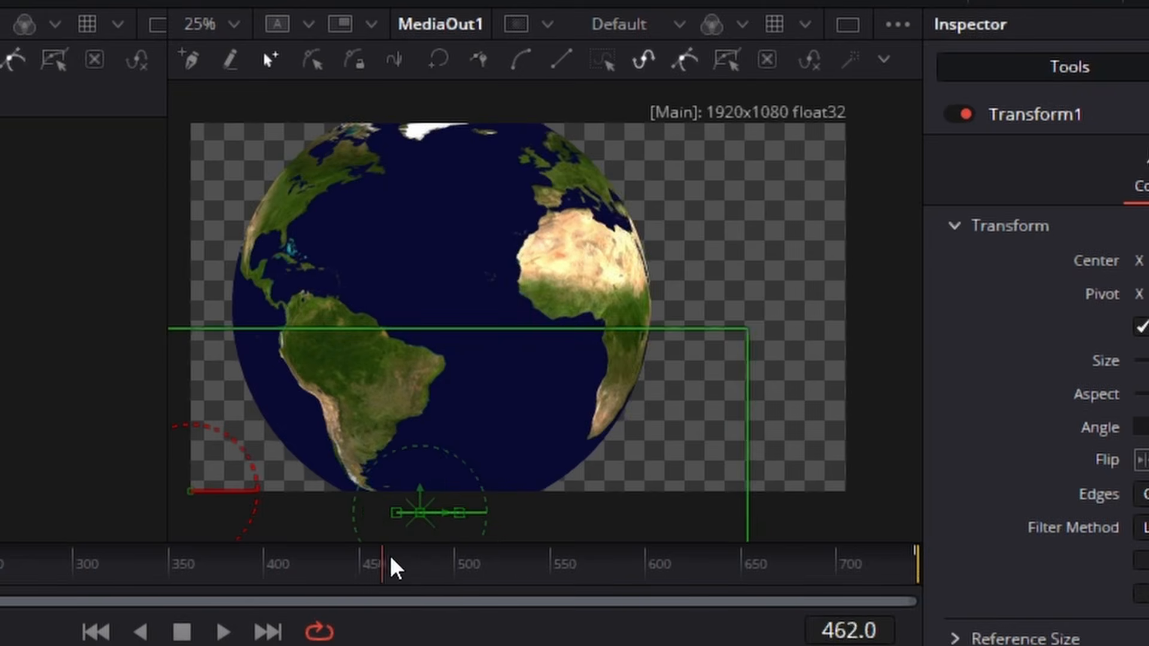
{"action": "left_click_drag", "start_coordinate": [395, 569], "coordinate": [751, 569]}
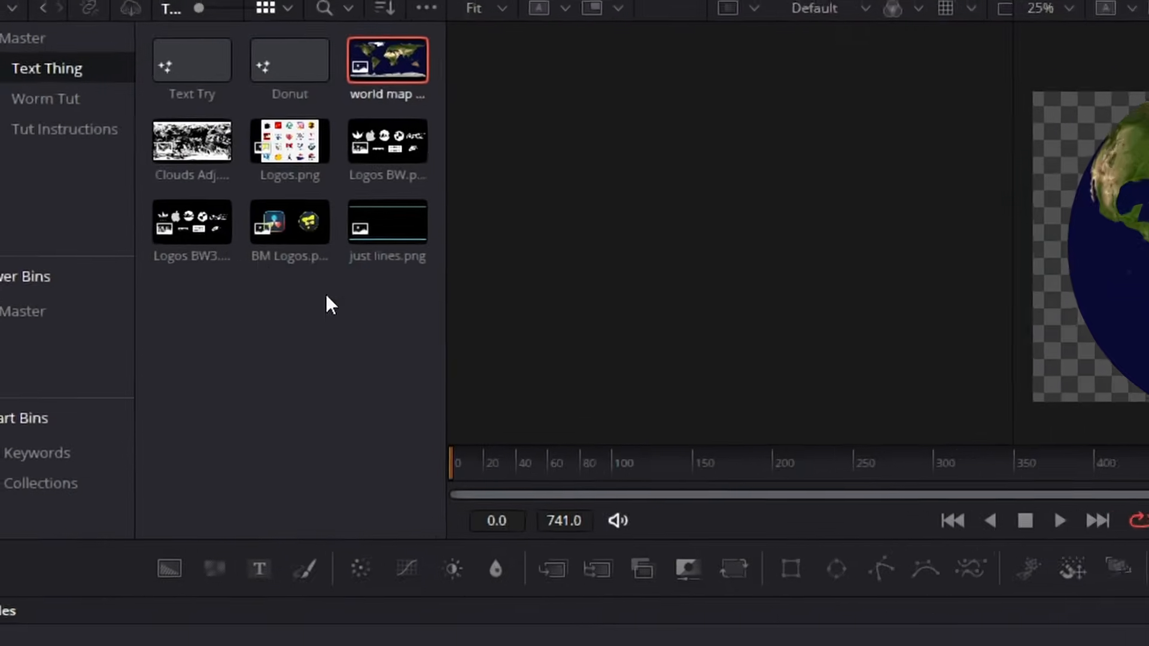
- Bring the clouds image from the media pool into the node graph above Merge2 and rename its node as Clouds
{"action": "left_click_drag", "start_coordinate": [135, 118], "coordinate": [360, 444]}
{"action": "left_click_drag", "start_coordinate": [558, 270], "coordinate": [622, 299]}
{"action": "key", "text": "F2"}
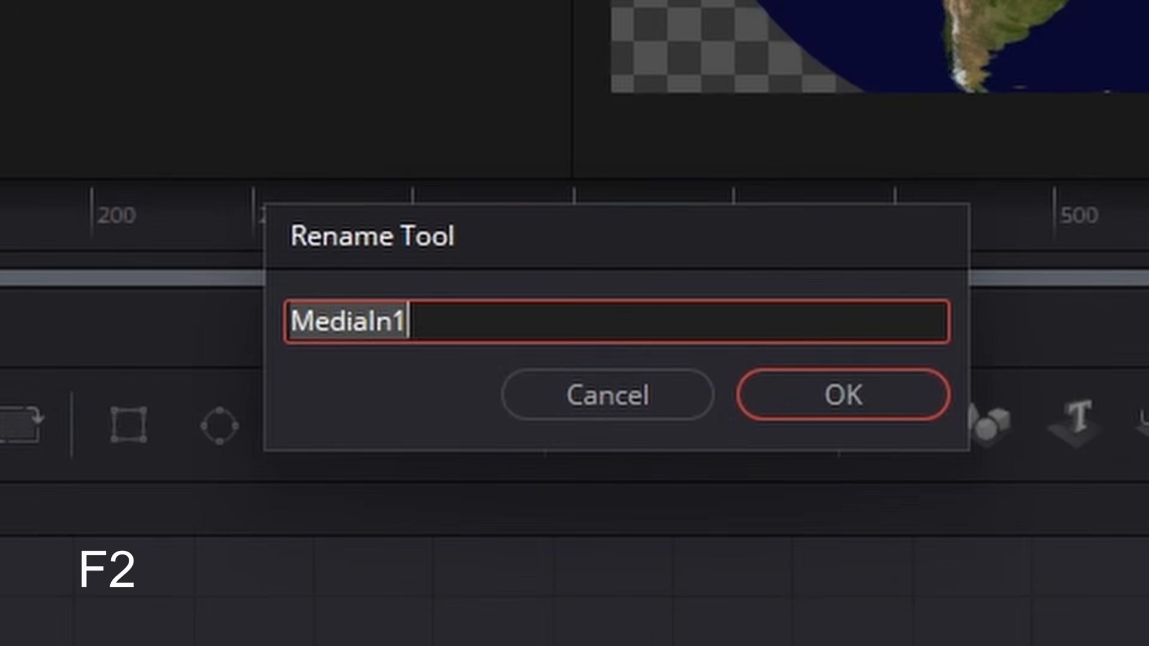
{"action": "key", "text": "BackSpace"}
{"action": "type", "text": "Clouds"}
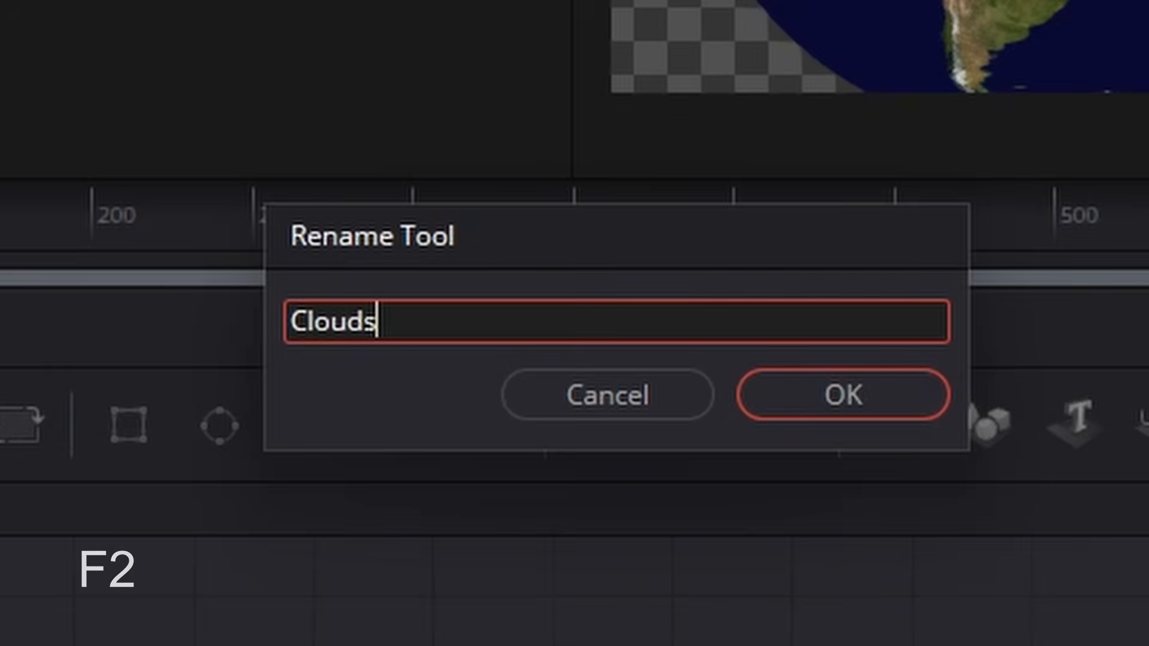
{"action": "key", "text": "Return"}
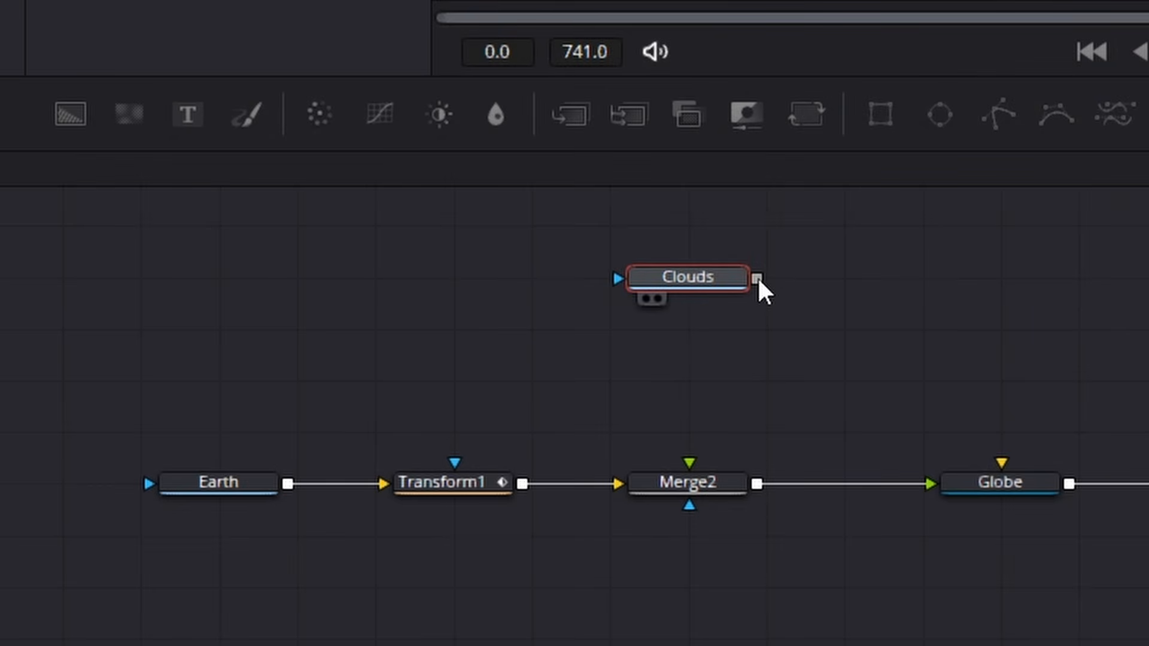
- Connect Clouds to Merge2's foreground, move it higher in the graph and insert a Transform node after it
{"action": "left_click_drag", "start_coordinate": [757, 277], "coordinate": [707, 487]}
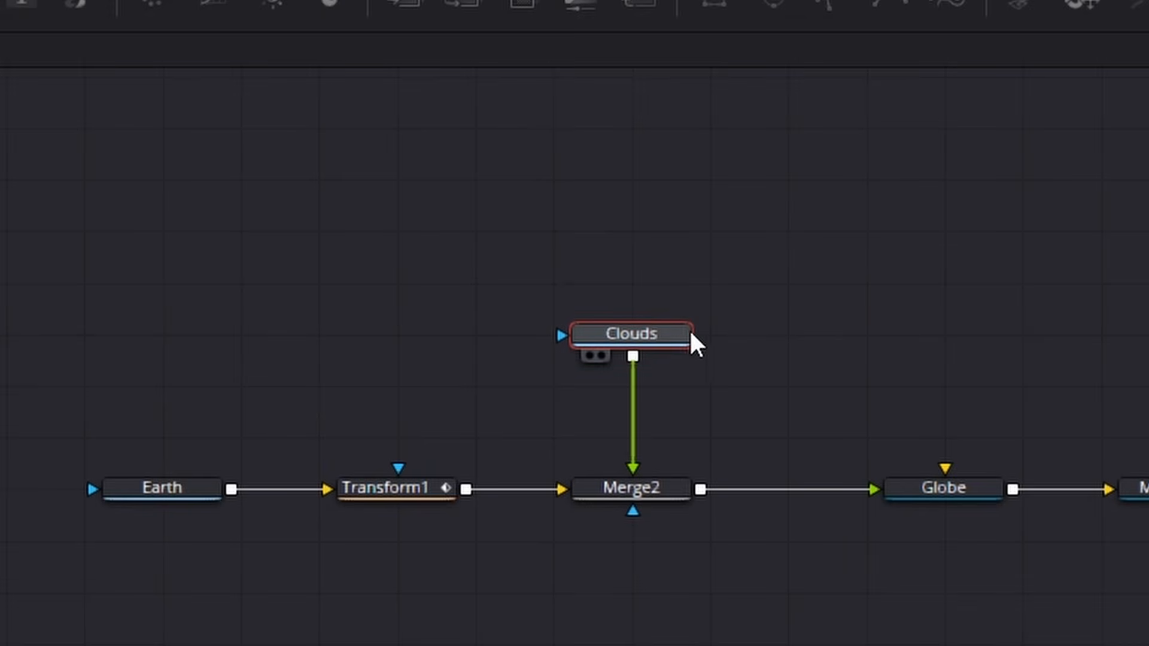
{"action": "left_click_drag", "start_coordinate": [692, 341], "coordinate": [698, 231]}
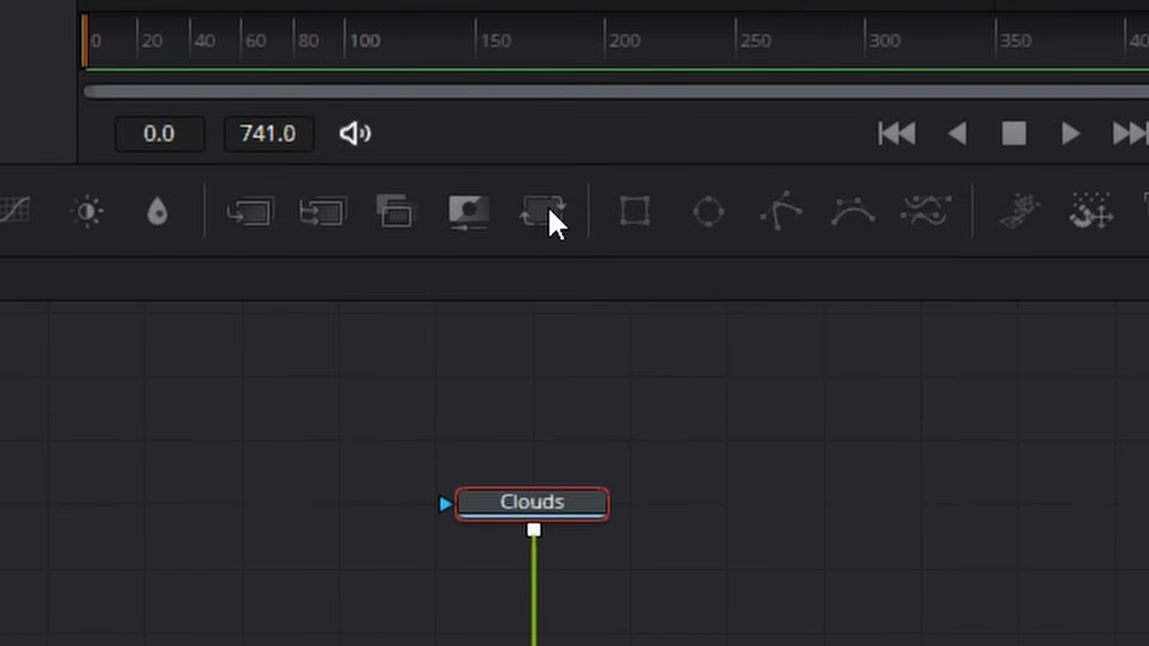
{"action": "left_click", "coordinate": [546, 207]}
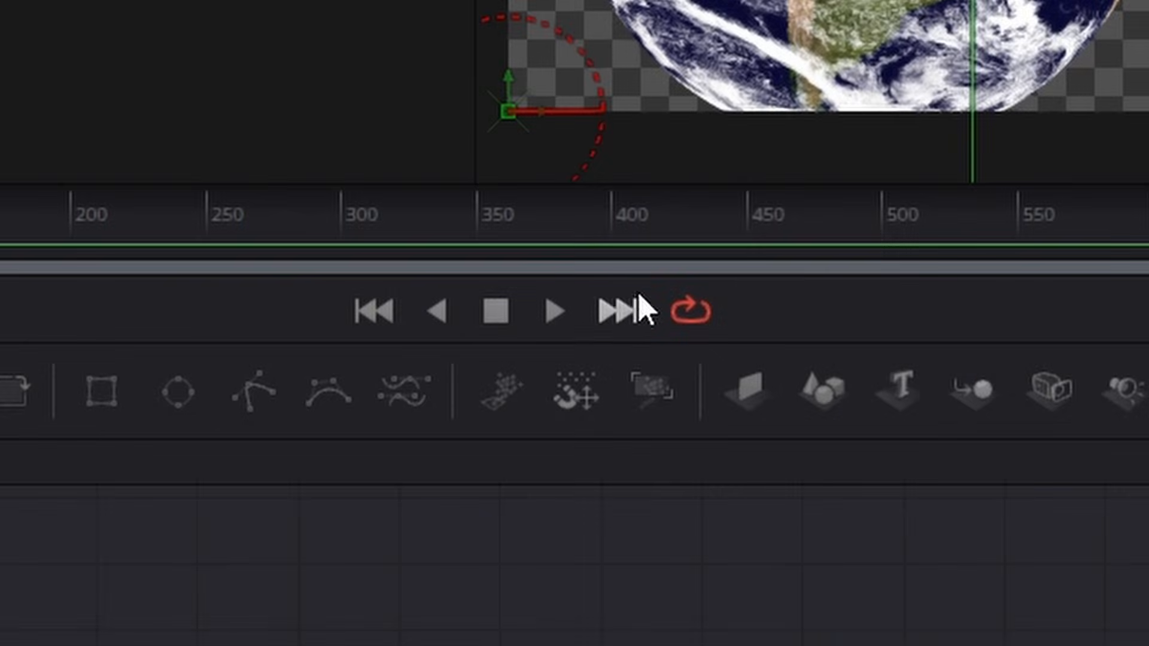
- Raise Transform2's Center X slightly at the last frame and scrub the timeline to preview the cloud movement
{"action": "left_click", "coordinate": [620, 311]}
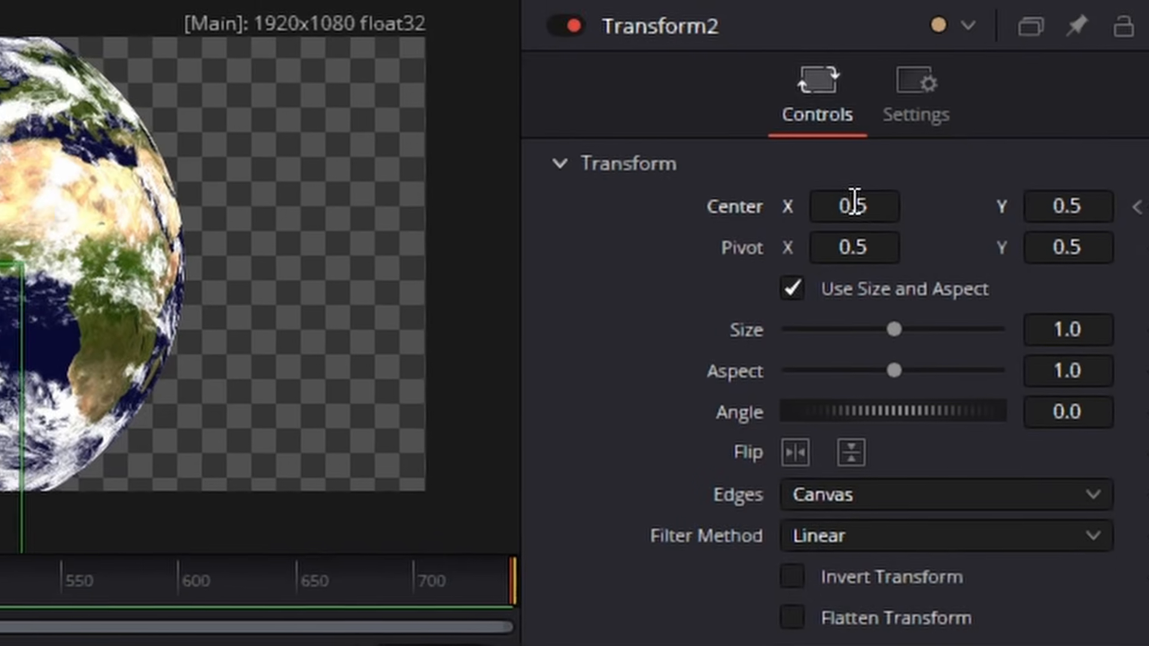
{"action": "left_click_drag", "start_coordinate": [769, 171], "coordinate": [777, 172]}
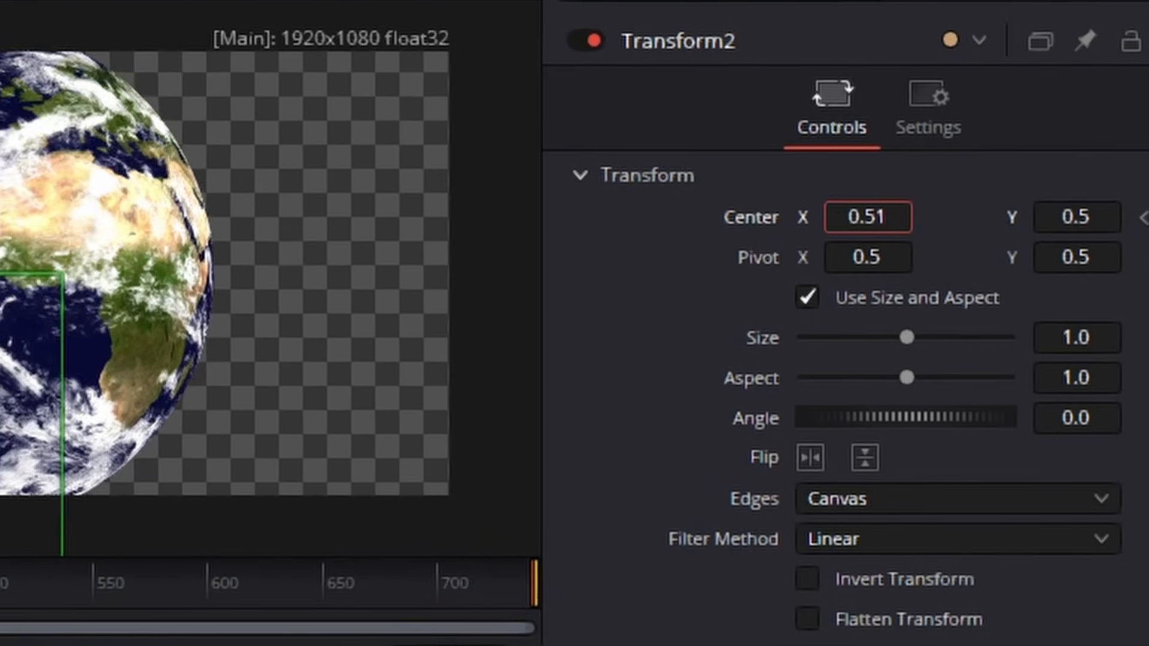
{"action": "left_click_drag", "start_coordinate": [867, 217], "coordinate": [911, 217]}
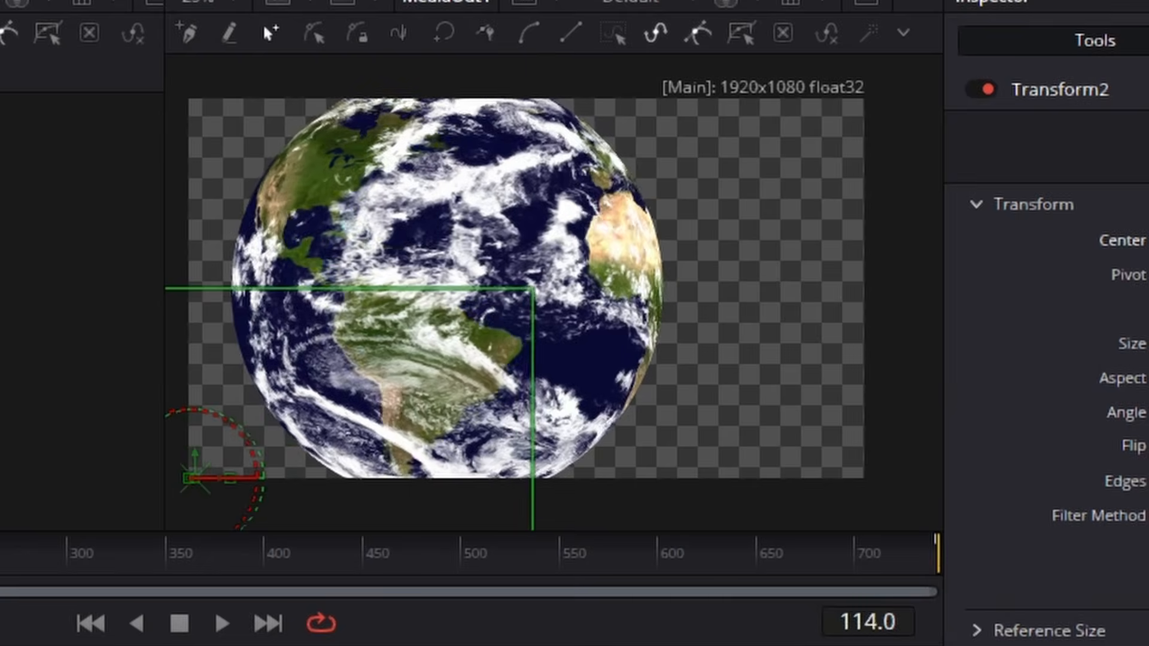
{"action": "left_click_drag", "start_coordinate": [0, 569], "coordinate": [841, 568]}
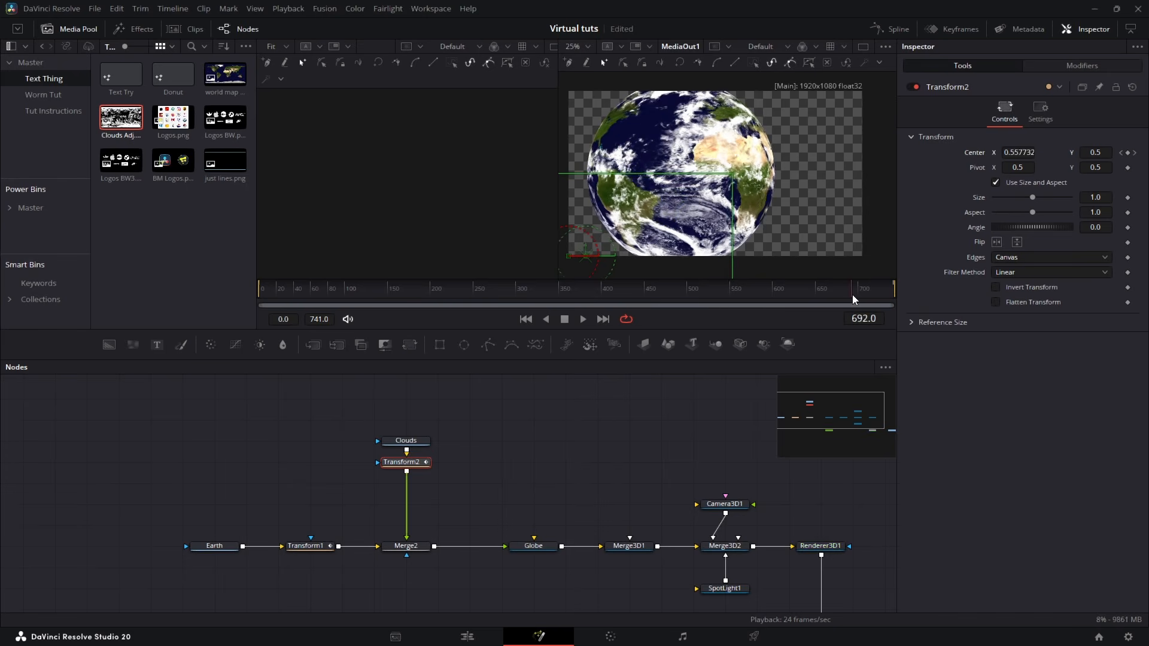
- Return the playhead to frame 0 and lower Merge2's Blend to about 0.764 to soften the clouds
{"action": "left_click_drag", "start_coordinate": [854, 295], "coordinate": [262, 308]}
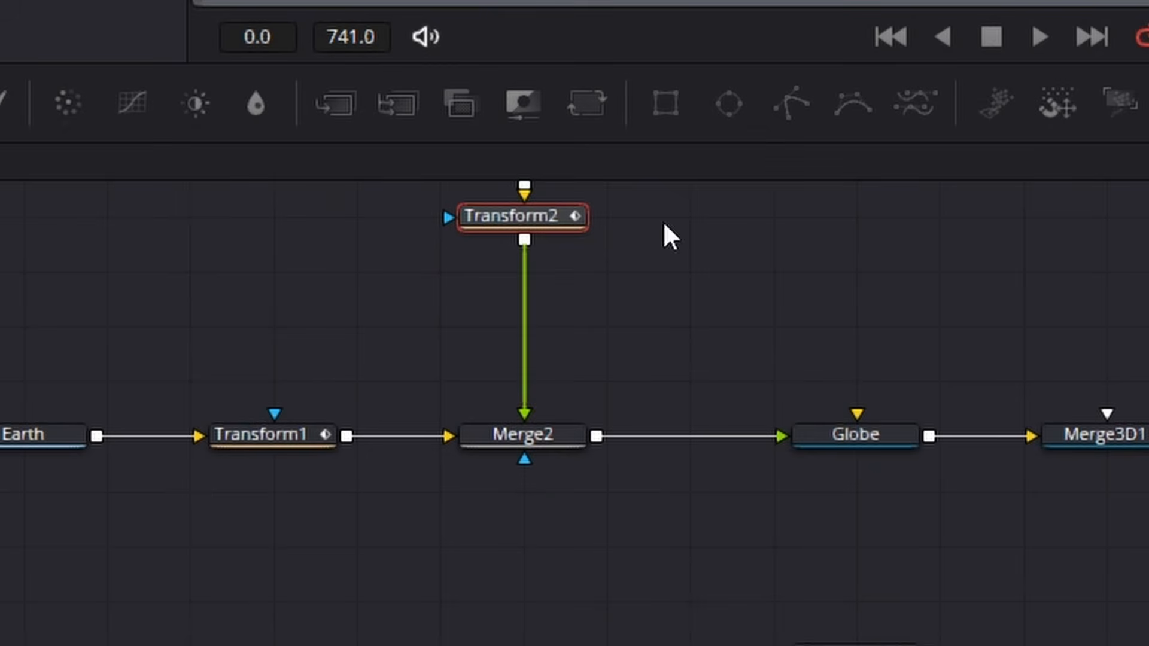
{"action": "left_click", "coordinate": [530, 434]}
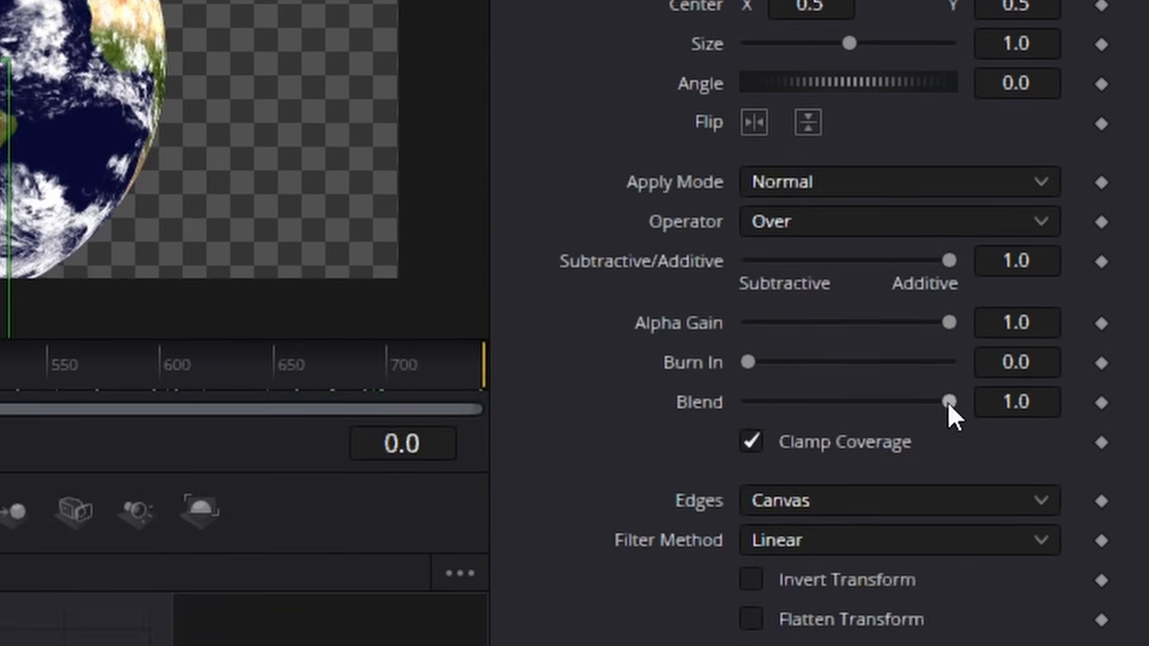
{"action": "left_click_drag", "start_coordinate": [948, 401], "coordinate": [811, 413]}
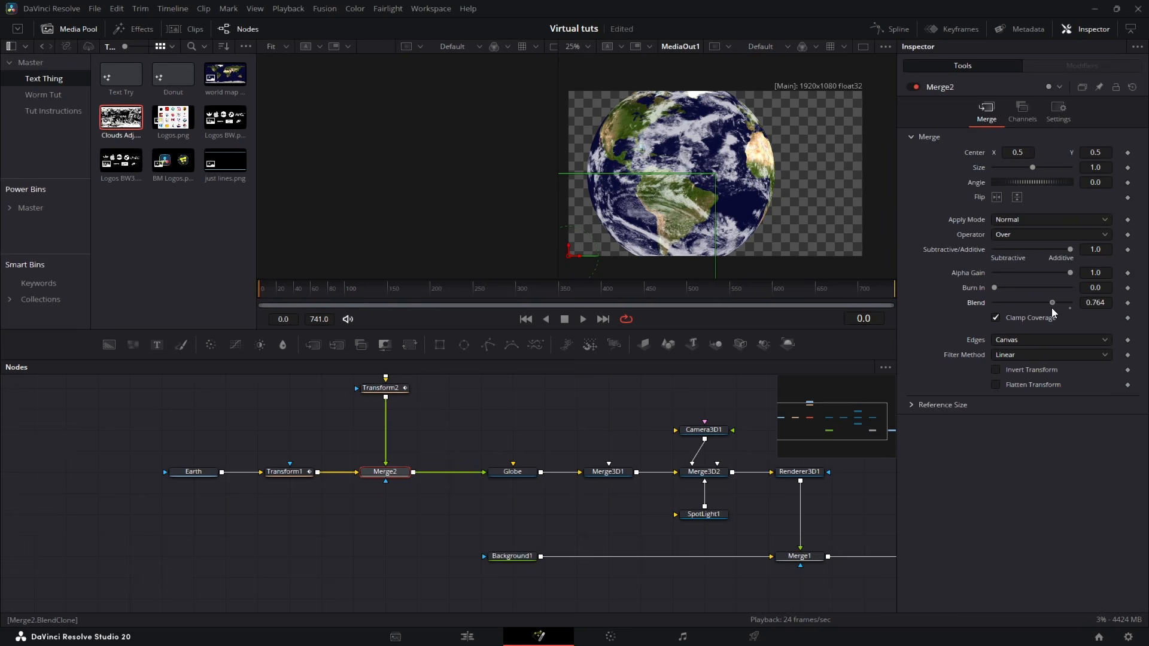
- Switch Renderer3D1 to the Hardware Renderer and enable its Lighting and Shadows options
{"action": "left_click_drag", "start_coordinate": [601, 387], "coordinate": [436, 423]}
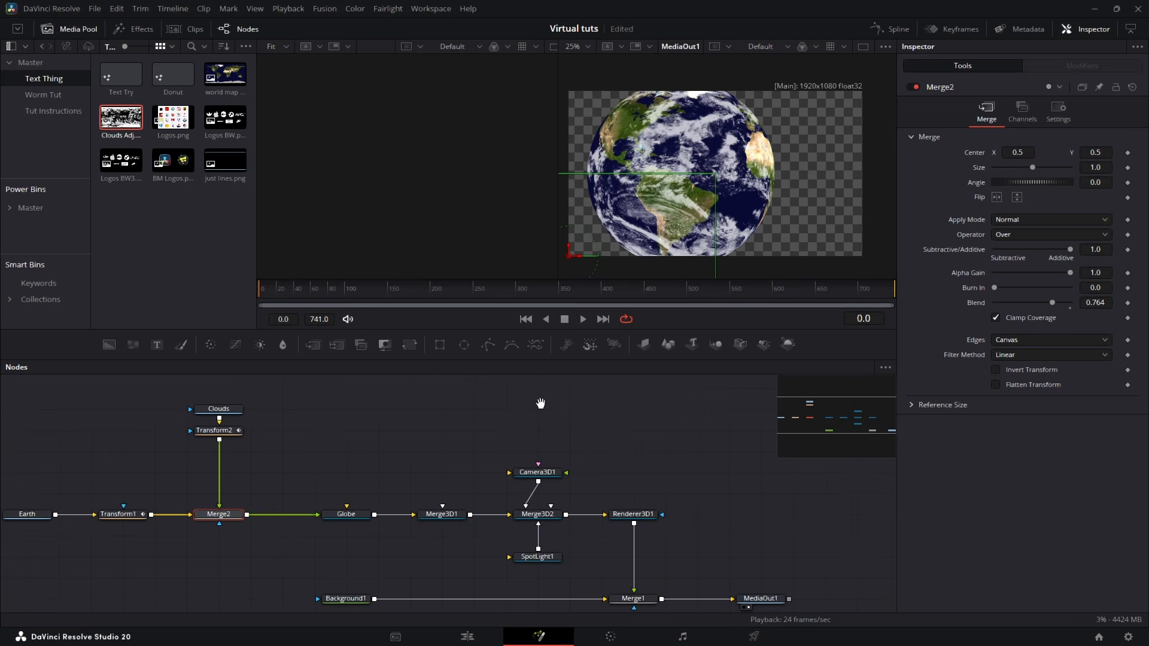
{"action": "mouse_move", "coordinate": [541, 405]}
{"action": "left_mouse_down"}
{"action": "mouse_move", "coordinate": [569, 393]}
{"action": "mouse_move", "coordinate": [523, 395]}
{"action": "left_mouse_up"}
{"action": "left_click_drag", "start_coordinate": [666, 441], "coordinate": [631, 419]}
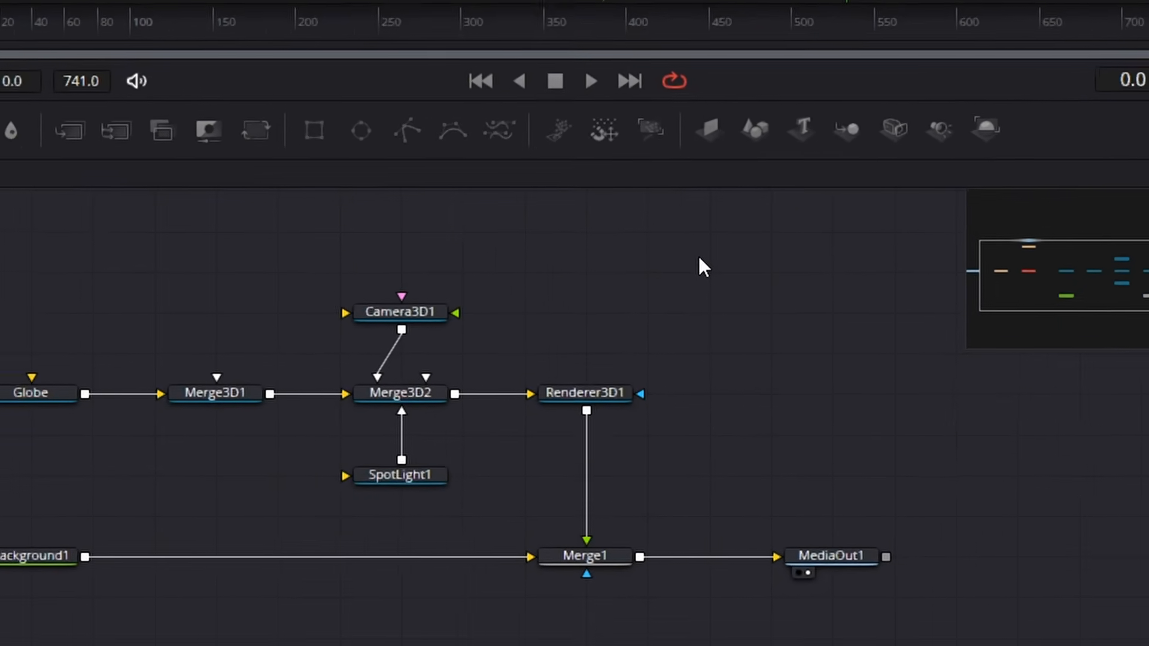
{"action": "left_click", "coordinate": [581, 395]}
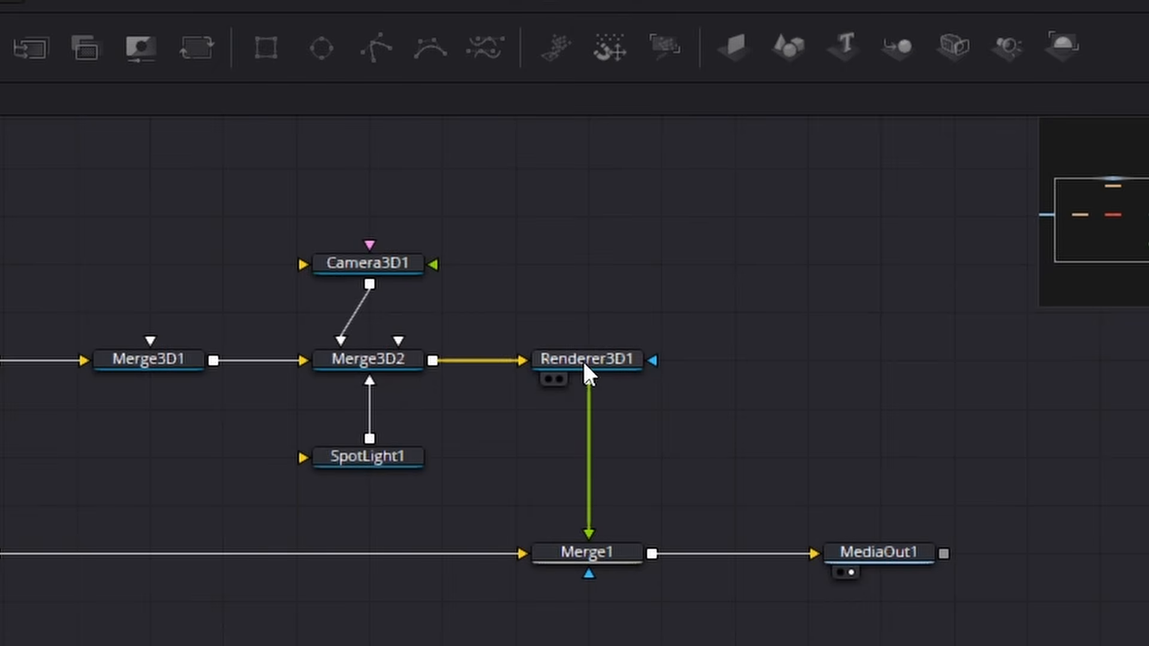
{"action": "left_click", "coordinate": [584, 362]}
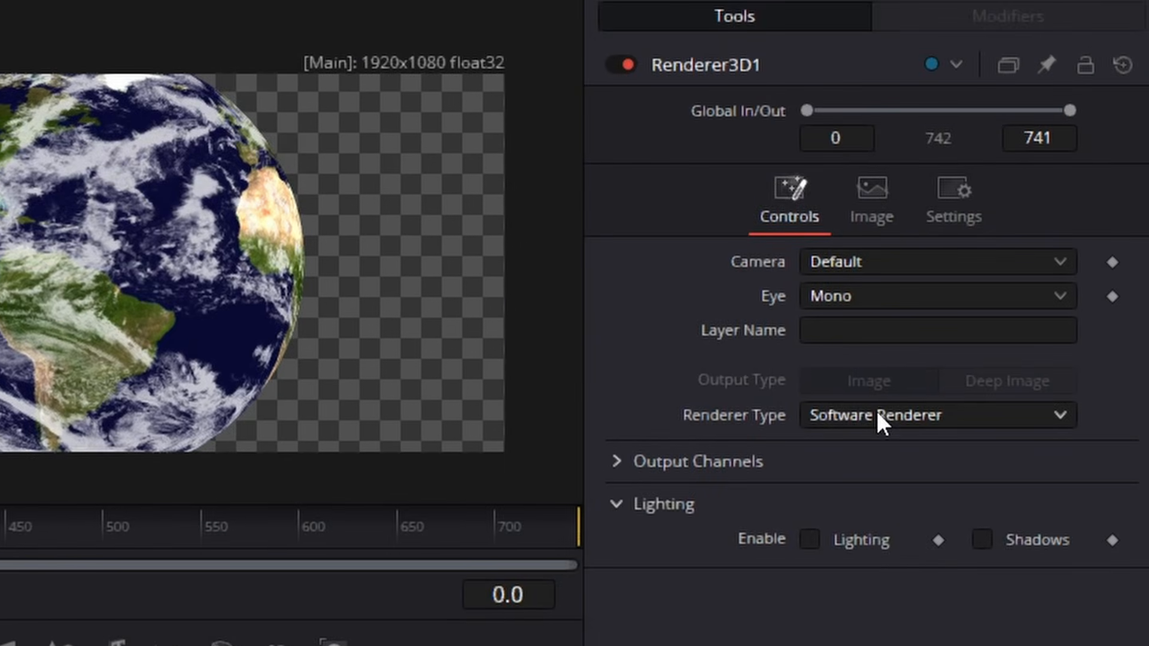
{"action": "left_click", "coordinate": [959, 341]}
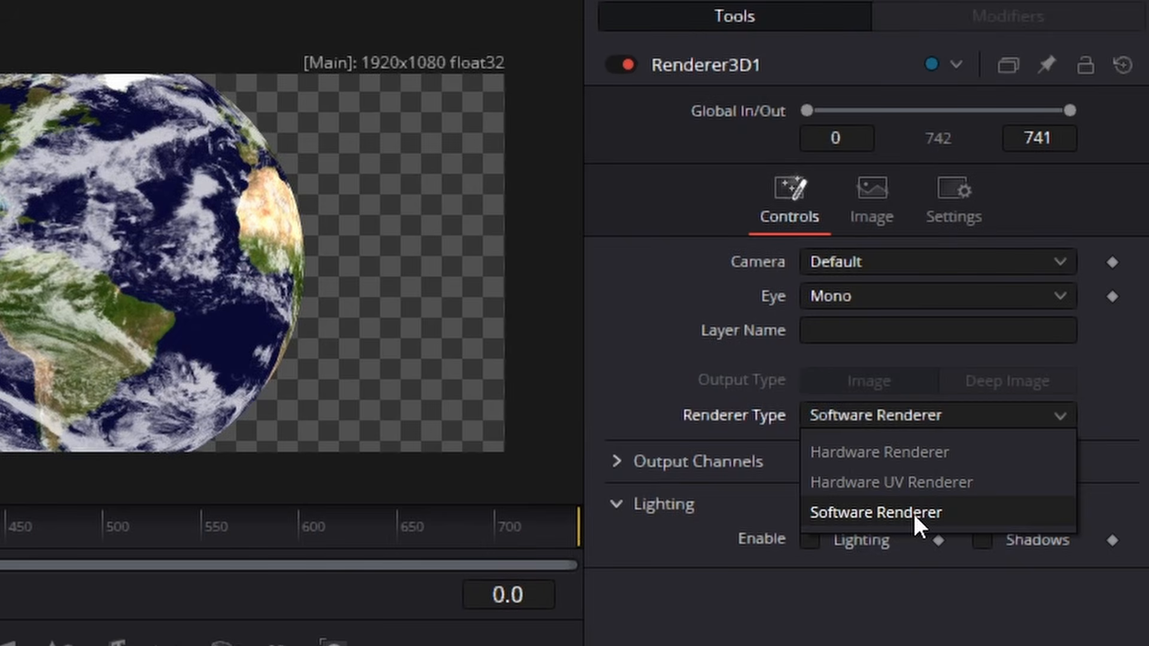
{"action": "left_click", "coordinate": [893, 452]}
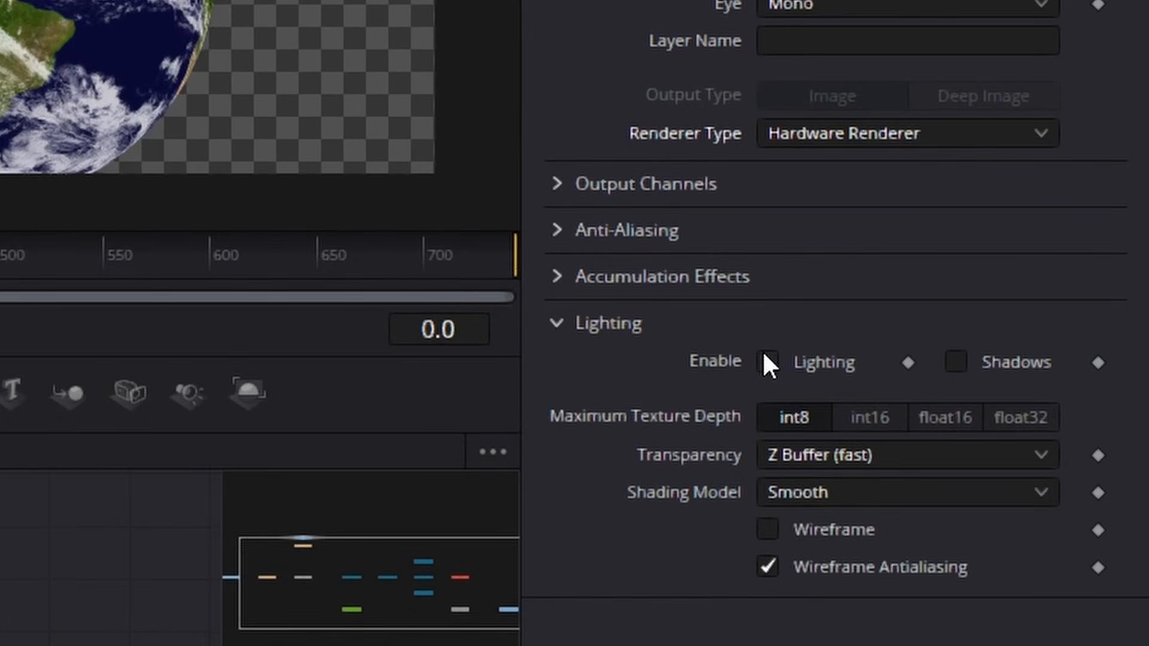
{"action": "left_click", "coordinate": [794, 531]}
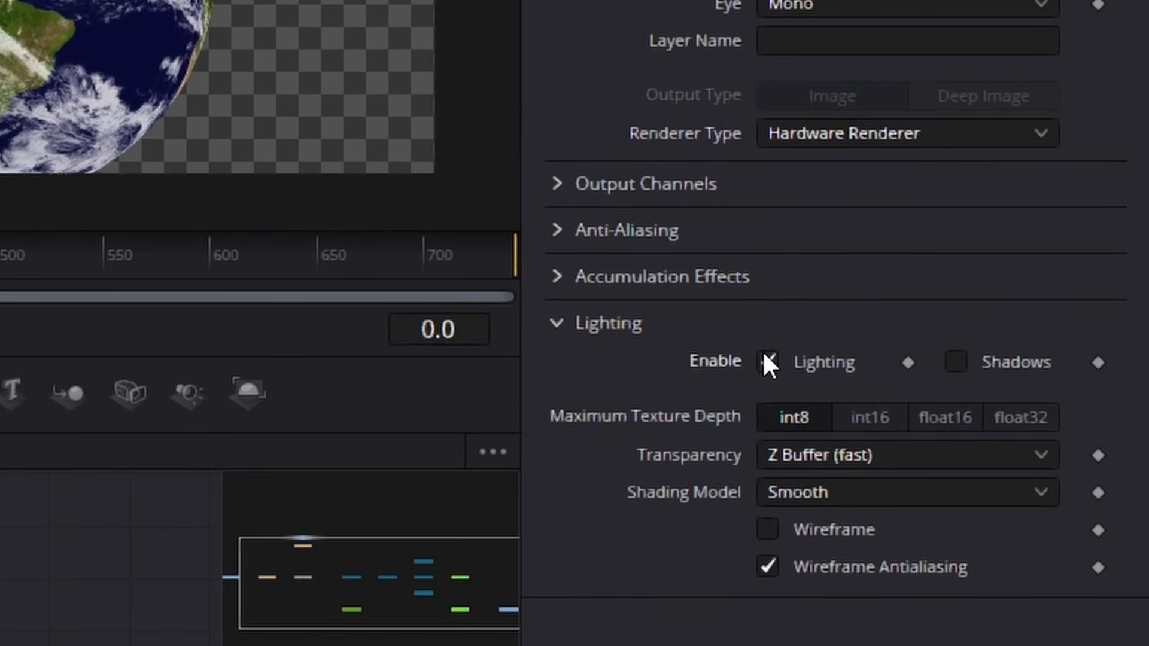
{"action": "left_click", "coordinate": [955, 362]}
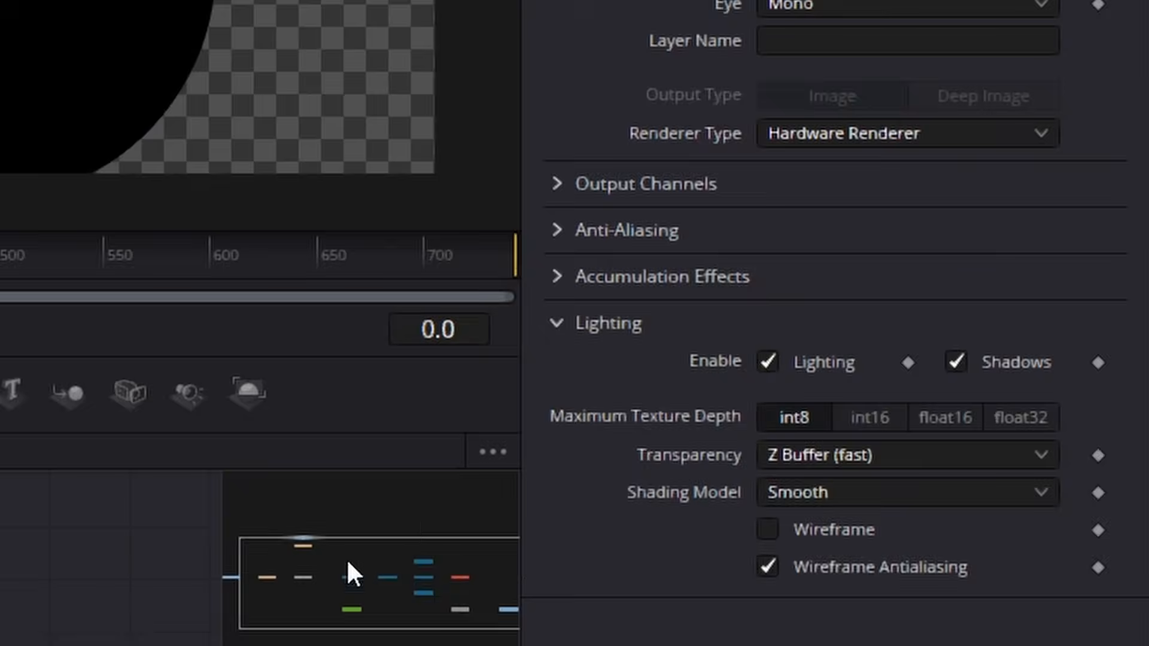
- Enable Use Target on SpotLight1 and move the light in the top view to about X 9.69, Z 6.40
{"action": "left_click_drag", "start_coordinate": [130, 559], "coordinate": [295, 599]}
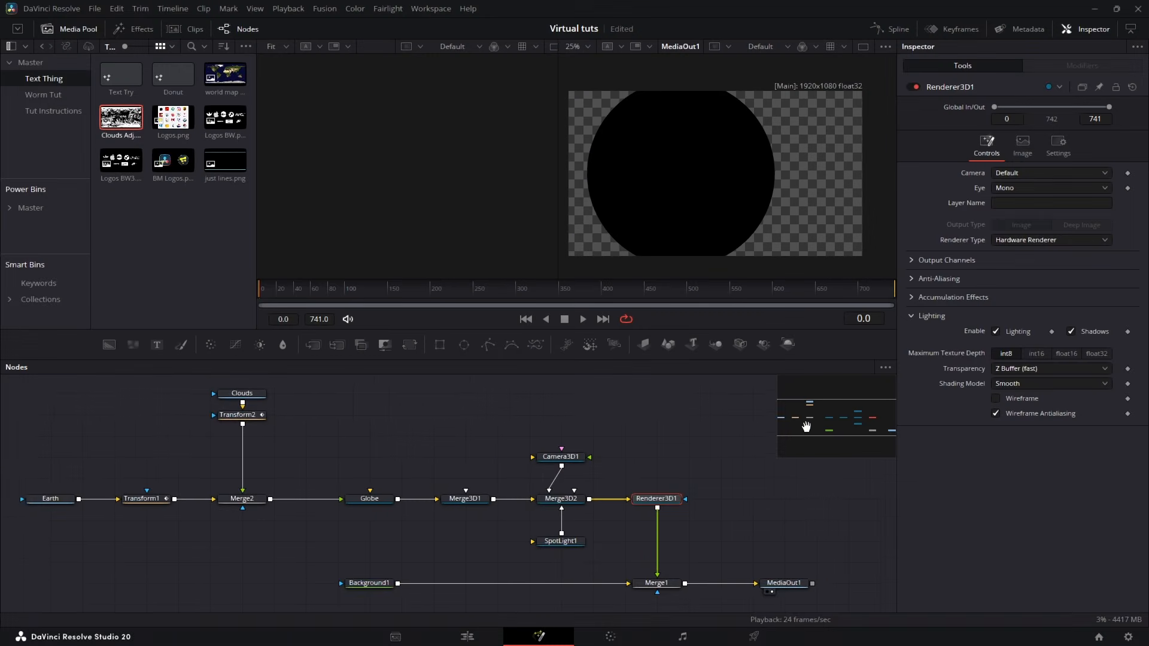
{"action": "left_click_drag", "start_coordinate": [806, 427], "coordinate": [858, 428]}
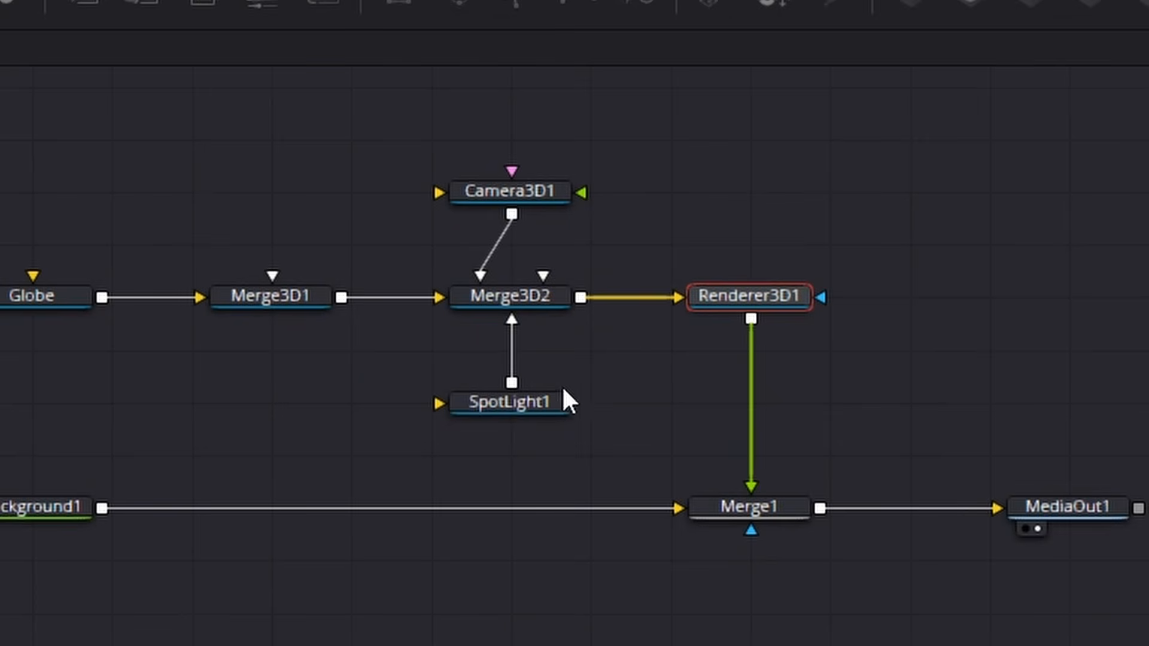
{"action": "left_click", "coordinate": [540, 402]}
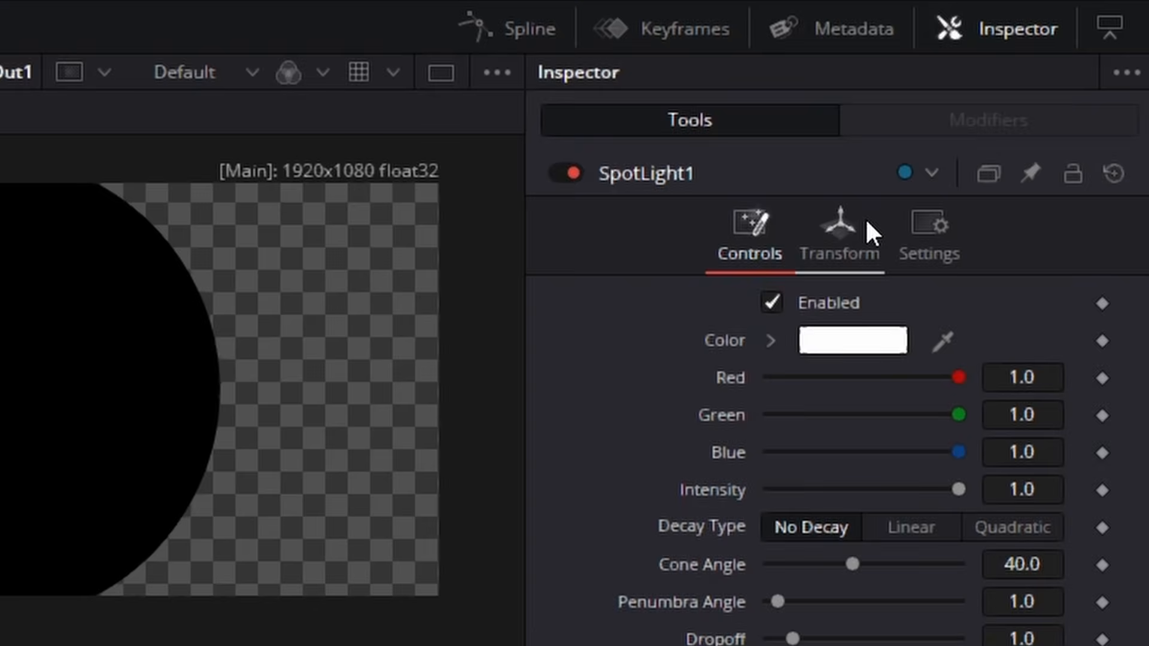
{"action": "left_click", "coordinate": [866, 217]}
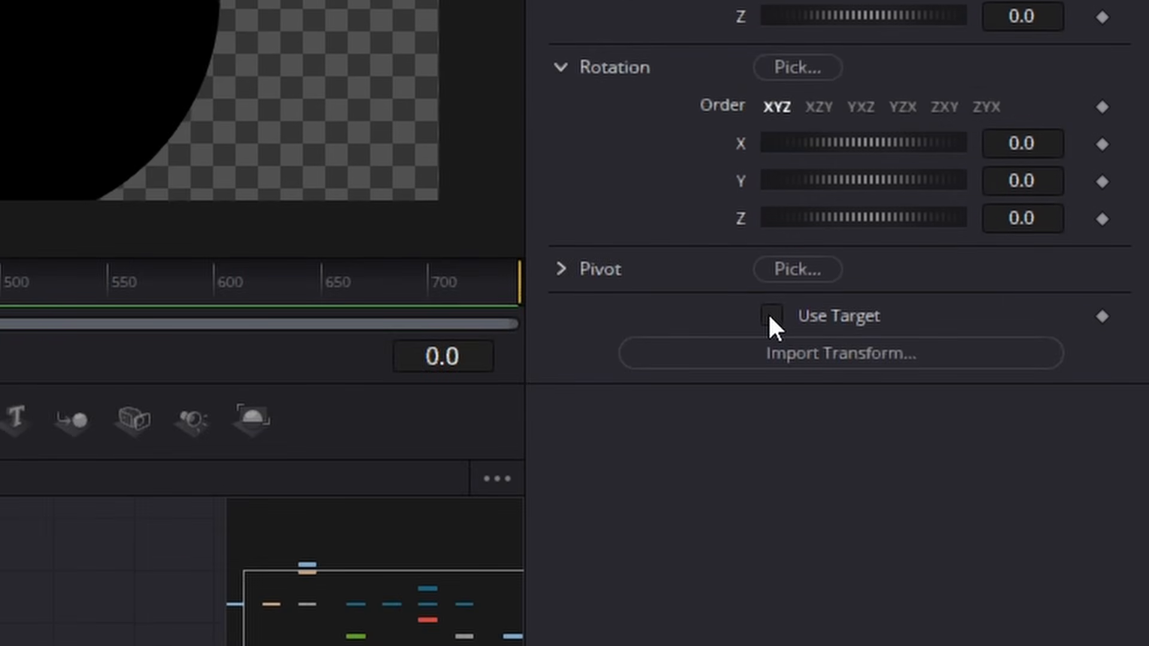
{"action": "left_click", "coordinate": [772, 315]}
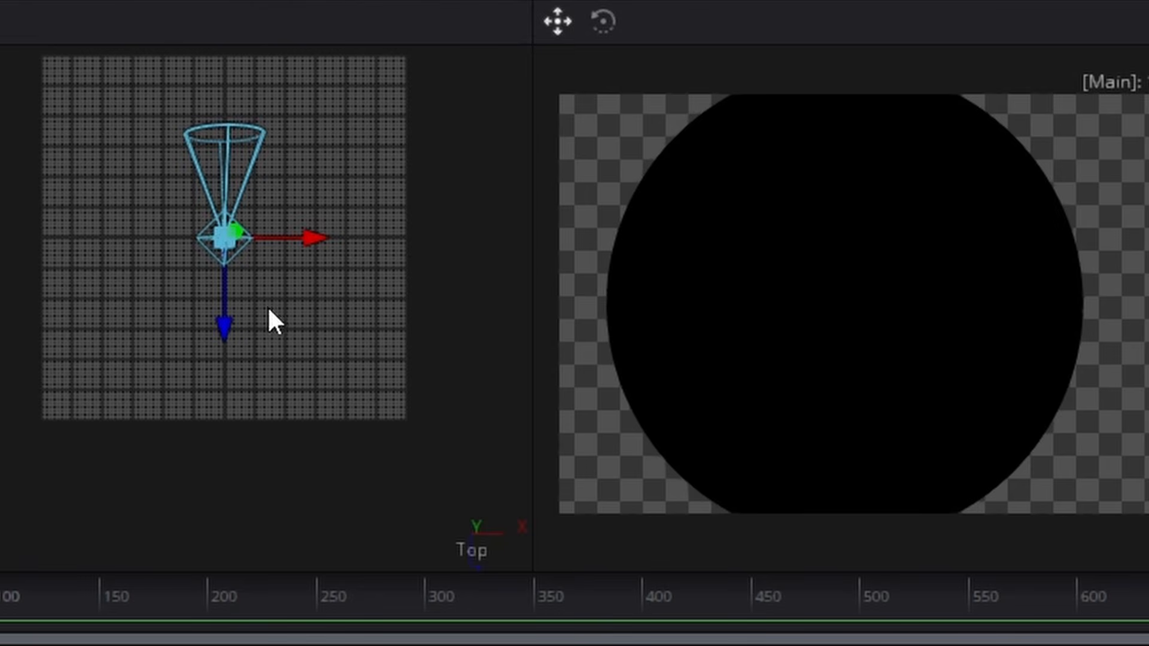
{"action": "left_click_drag", "start_coordinate": [224, 320], "coordinate": [232, 380]}
{"action": "left_click_drag", "start_coordinate": [317, 303], "coordinate": [463, 389]}
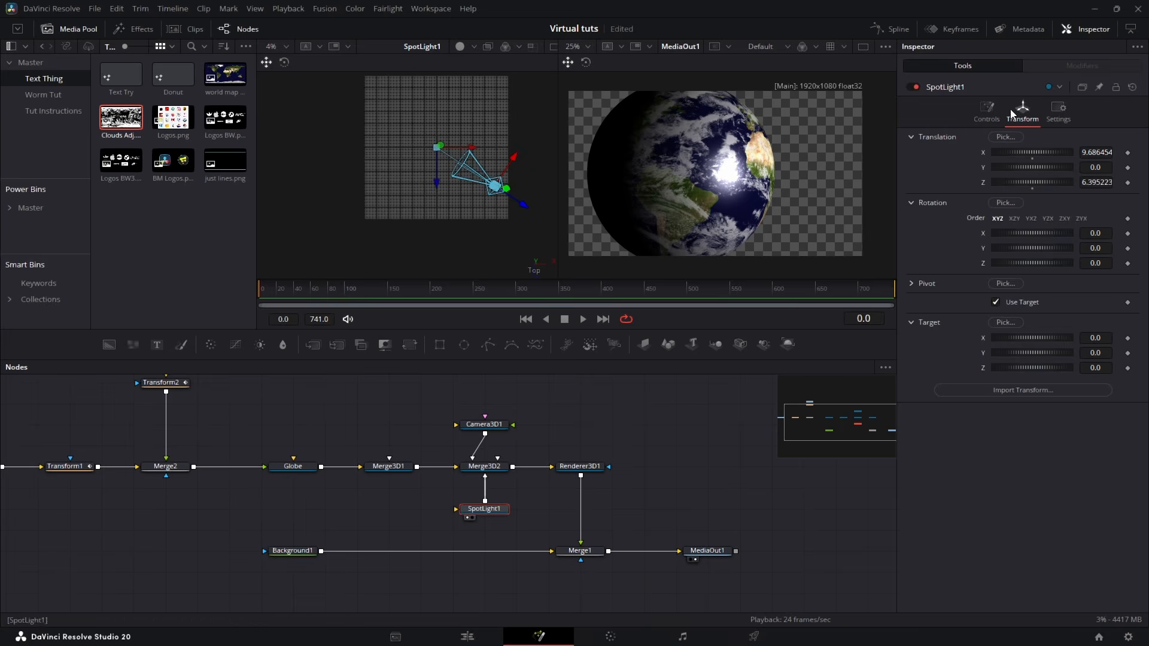
- Set SpotLight1's Cone Angle to 90
{"action": "left_click", "coordinate": [994, 109]}
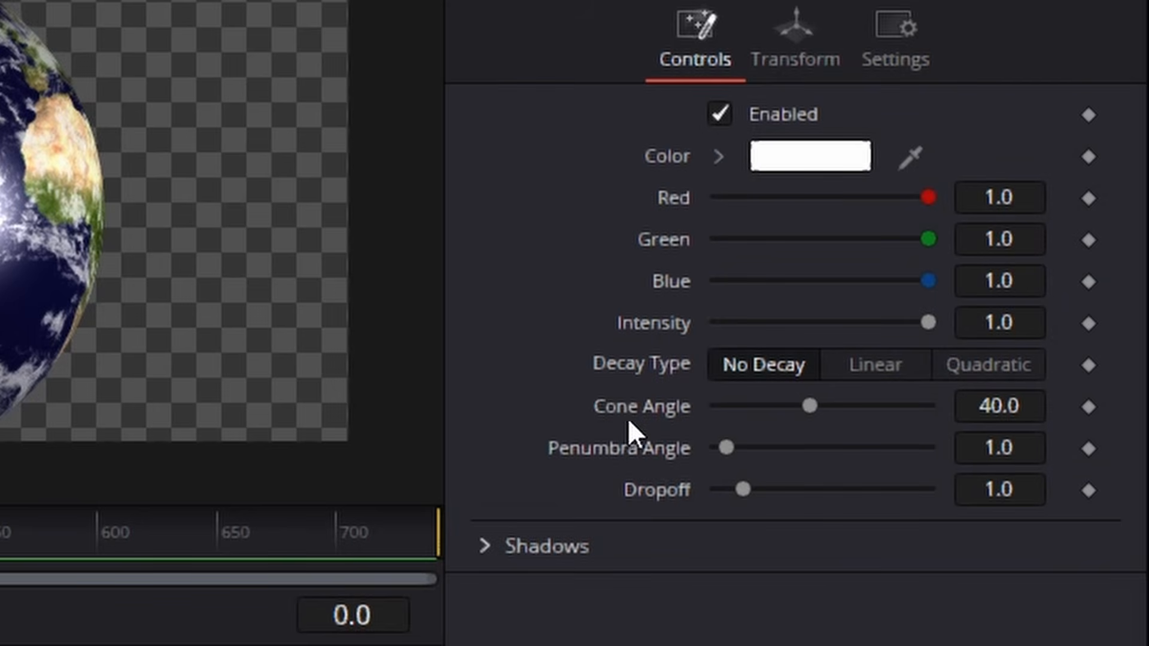
{"action": "left_click", "coordinate": [987, 405]}
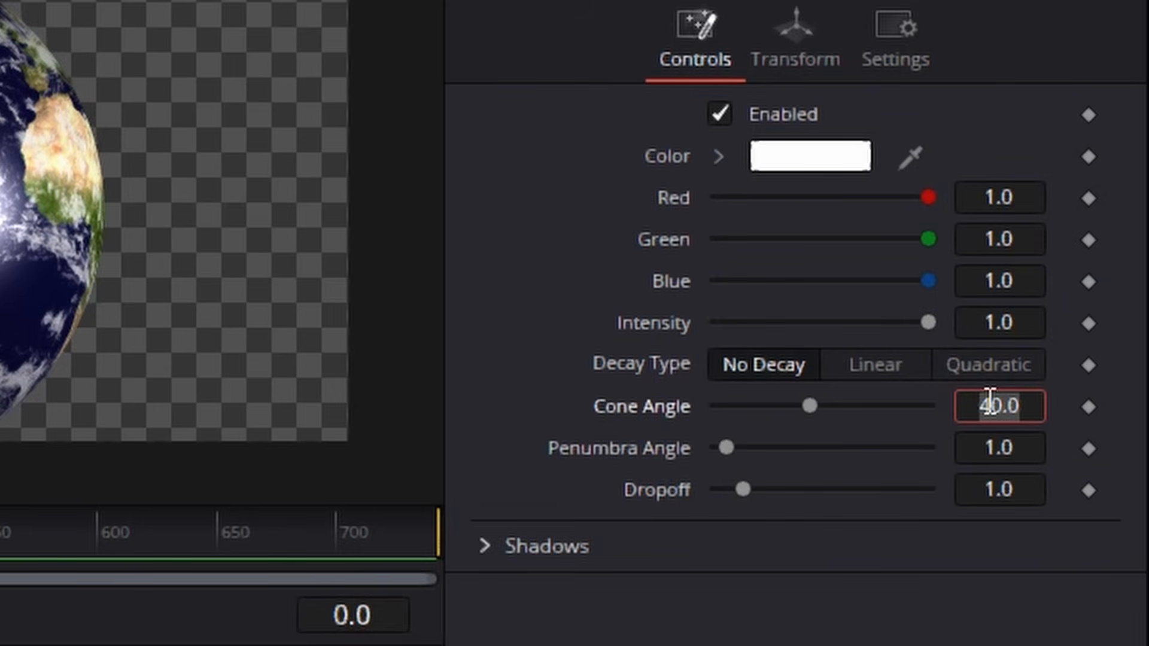
{"action": "type", "text": "90"}
{"action": "key", "text": "Tab"}
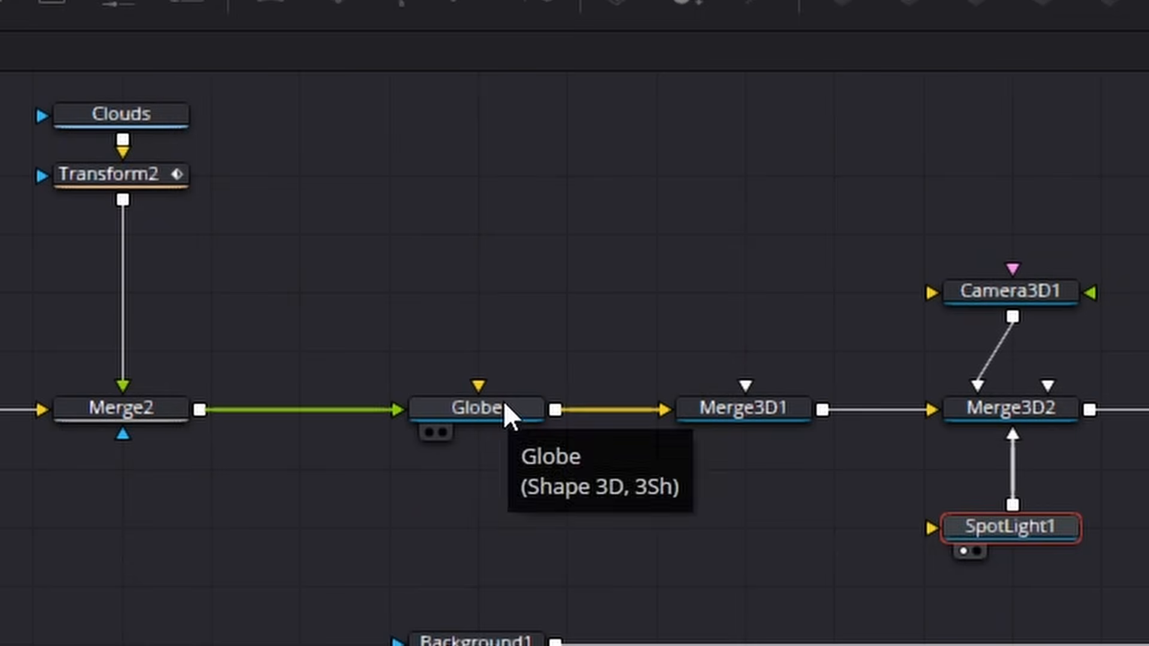
- Lower the Globe material's specular Intensity to about 0.165 and reduce its specular Exponent
{"action": "left_click", "coordinate": [507, 408]}
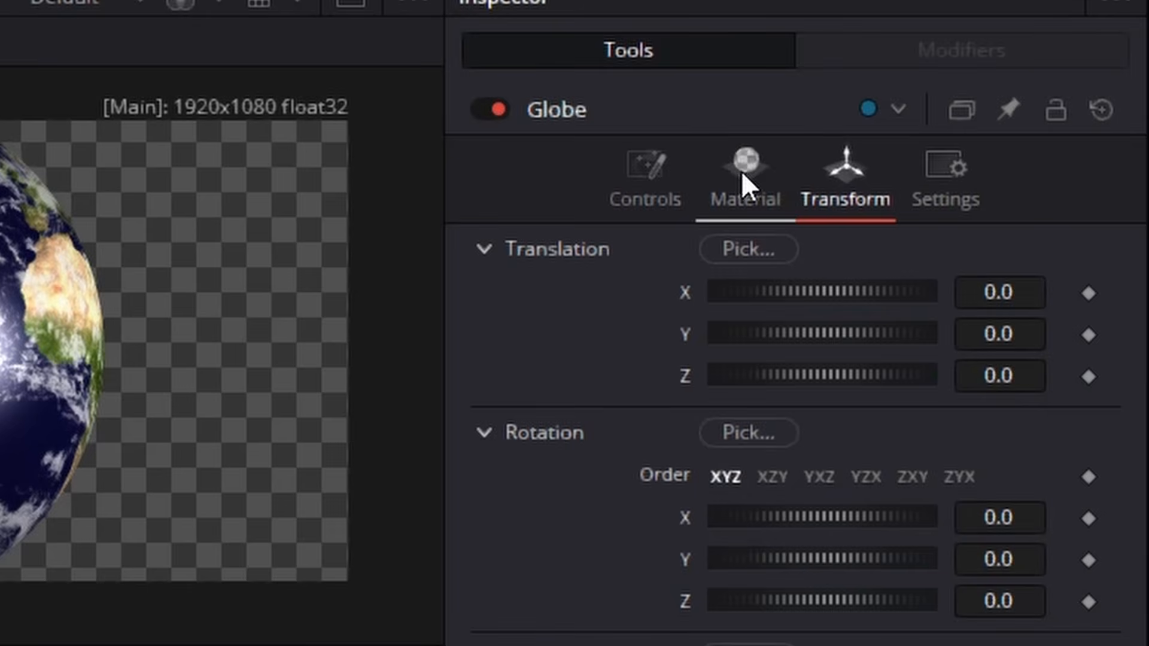
{"action": "left_click", "coordinate": [740, 171]}
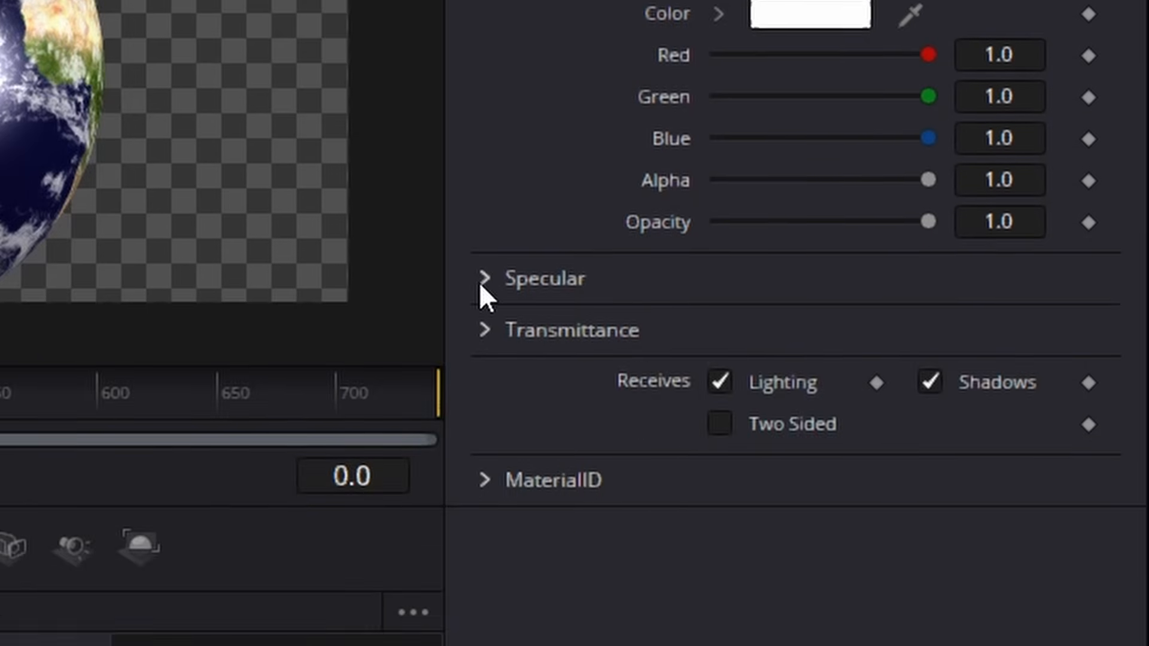
{"action": "left_click", "coordinate": [484, 311]}
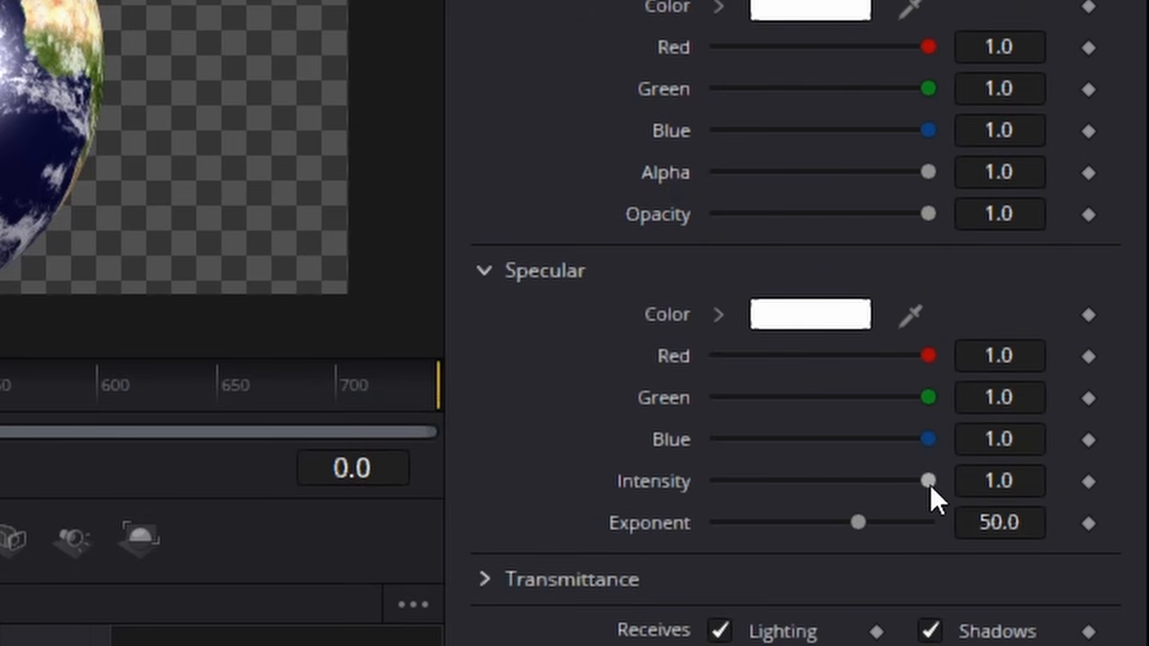
{"action": "left_click_drag", "start_coordinate": [929, 481], "coordinate": [812, 481]}
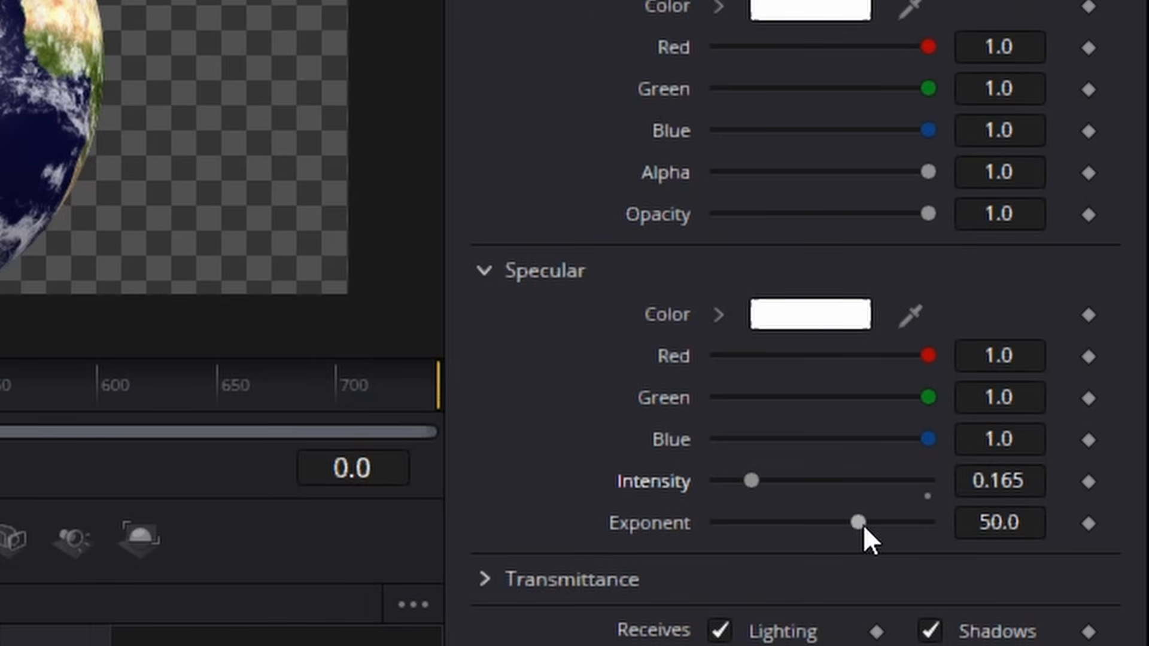
{"action": "left_click_drag", "start_coordinate": [862, 525], "coordinate": [774, 526]}
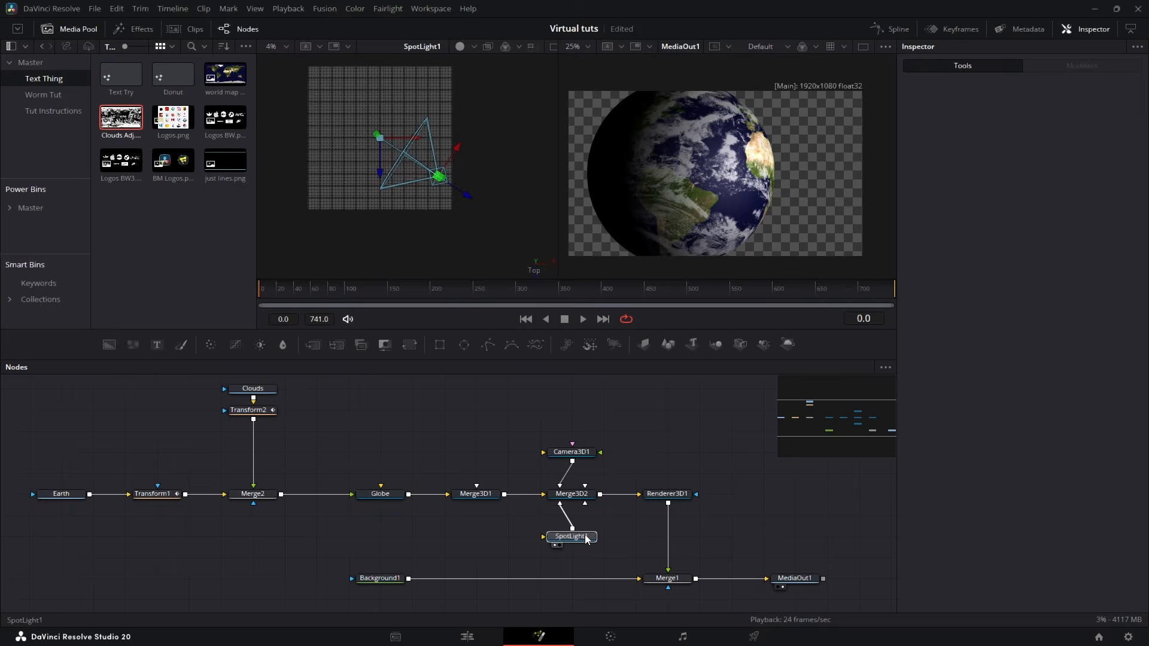
- Duplicate SpotLight1, connect the copy to Merge3D2 and move Camera3D1 aside to make room for it
{"action": "left_click", "coordinate": [587, 538]}
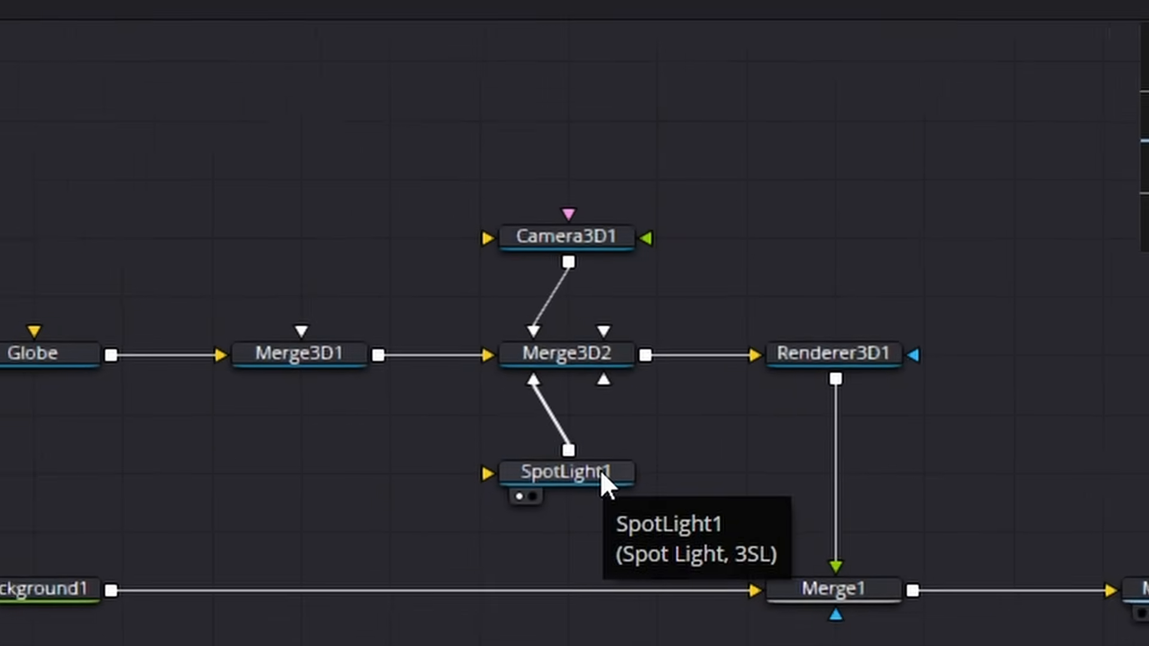
{"action": "right_click", "coordinate": [602, 465]}
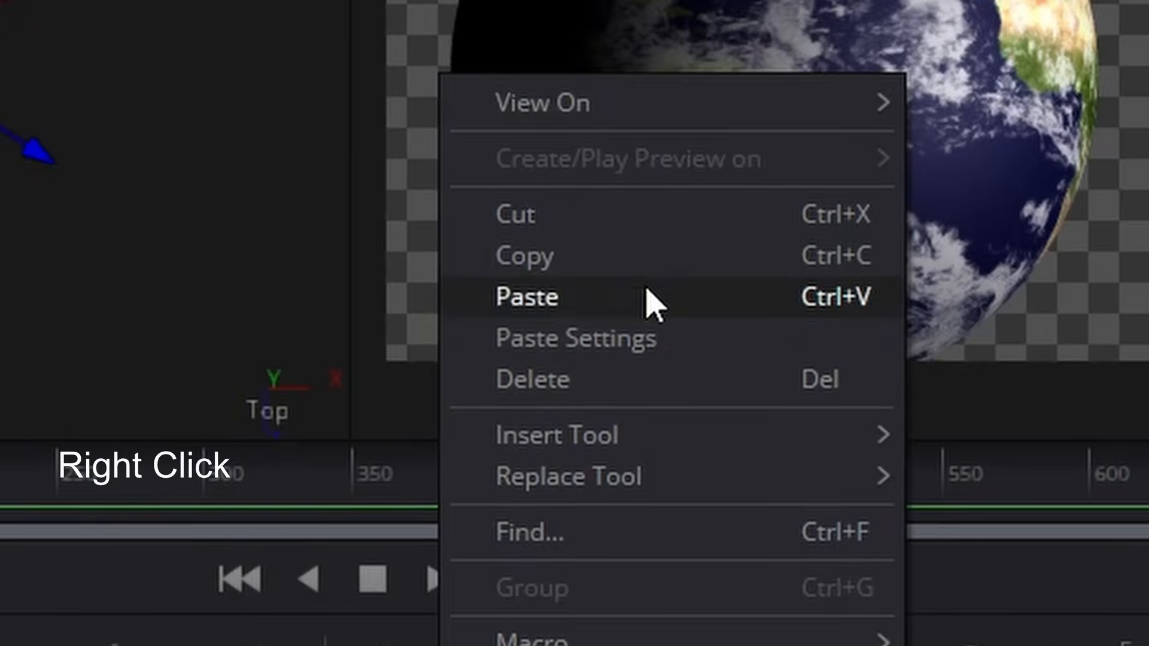
{"action": "left_click", "coordinate": [635, 269]}
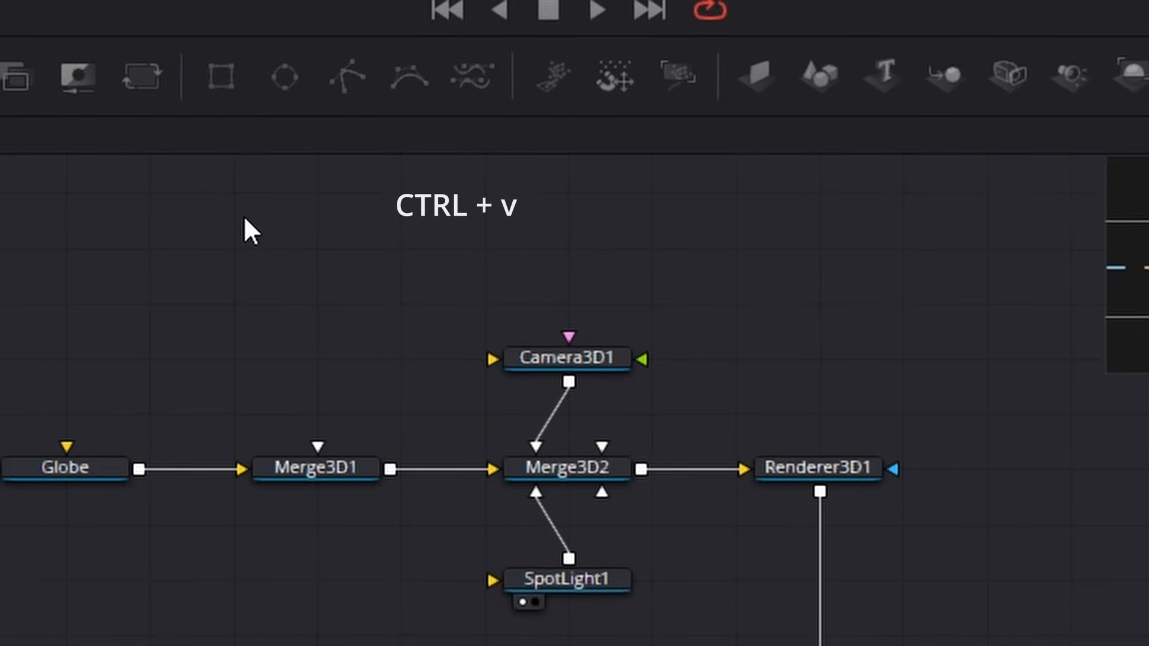
{"action": "key", "text": "ctrl+v"}
{"action": "left_click_drag", "start_coordinate": [305, 214], "coordinate": [558, 475]}
{"action": "left_click_drag", "start_coordinate": [241, 181], "coordinate": [390, 243]}
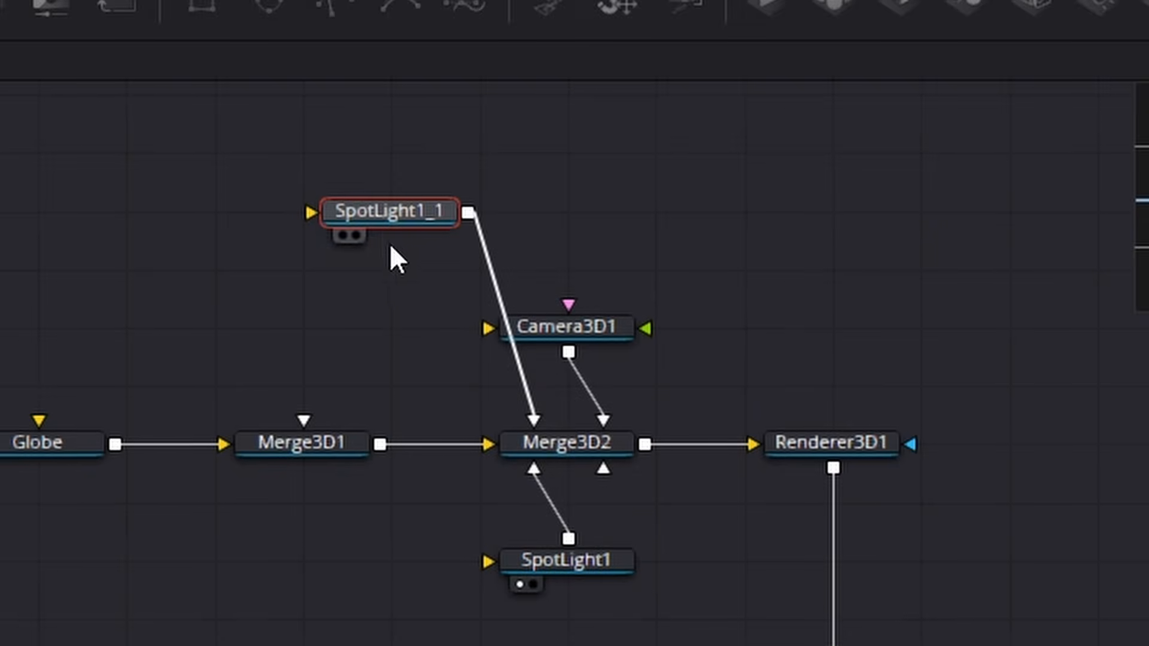
{"action": "left_click_drag", "start_coordinate": [615, 318], "coordinate": [760, 307]}
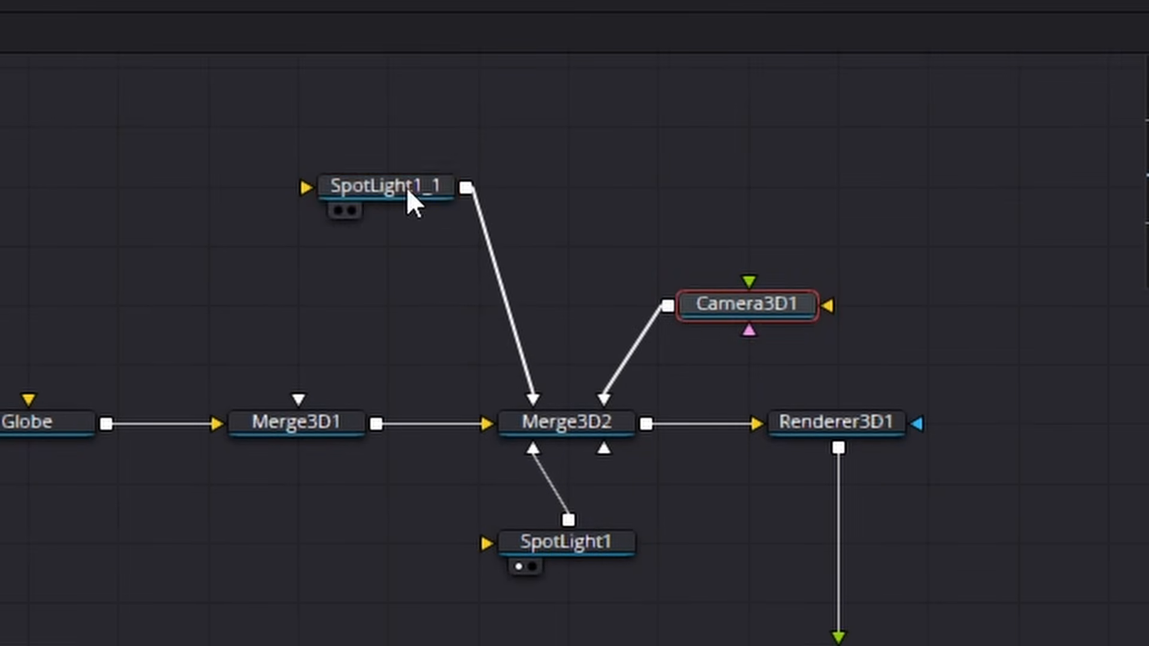
- Configure the duplicated spotlight with Quadratic decay, a Penumbra Angle of about 17.32 and an Intensity of 10
{"action": "left_click", "coordinate": [422, 254]}
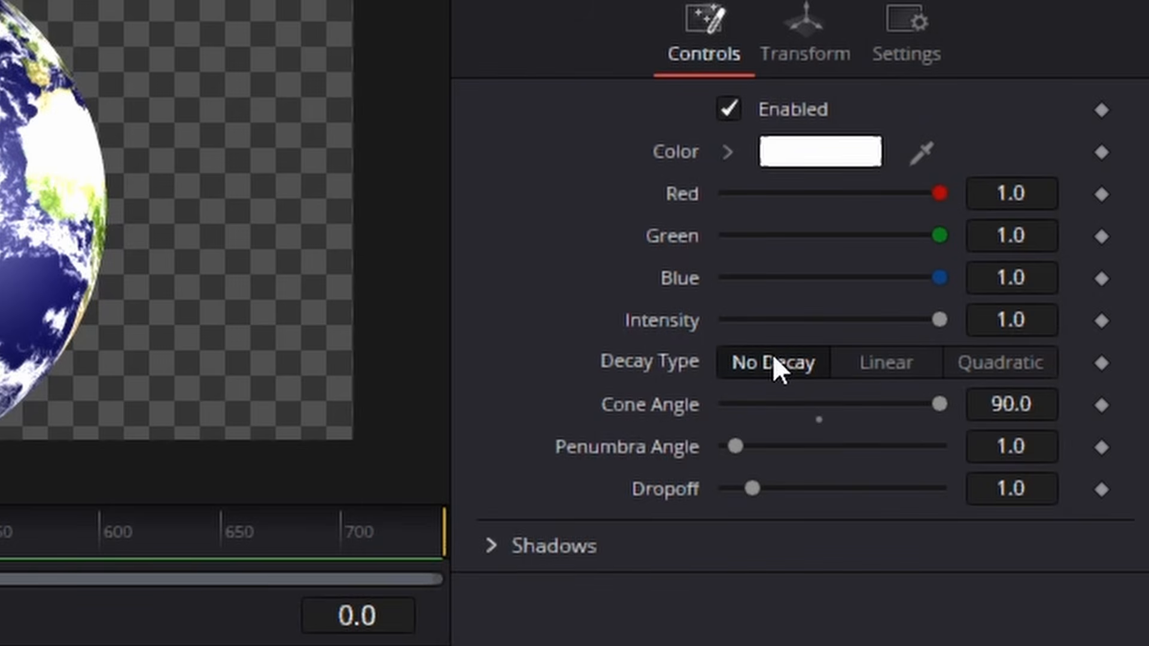
{"action": "left_click", "coordinate": [960, 363]}
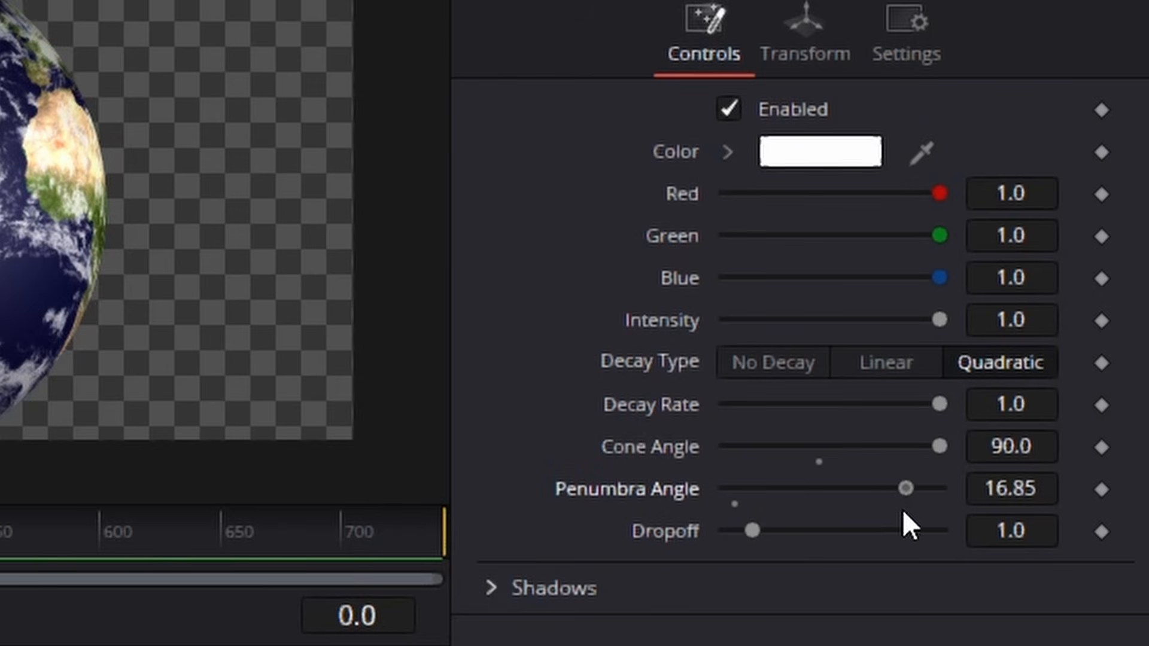
{"action": "left_click_drag", "start_coordinate": [903, 509], "coordinate": [907, 512]}
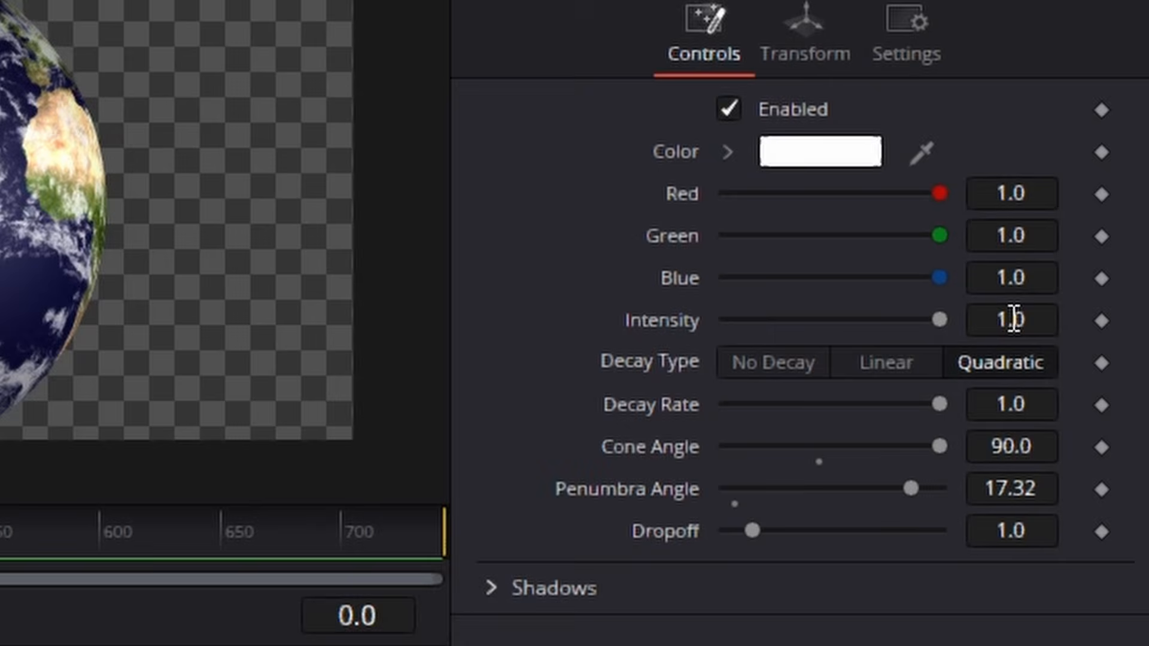
{"action": "left_click", "coordinate": [1096, 213]}
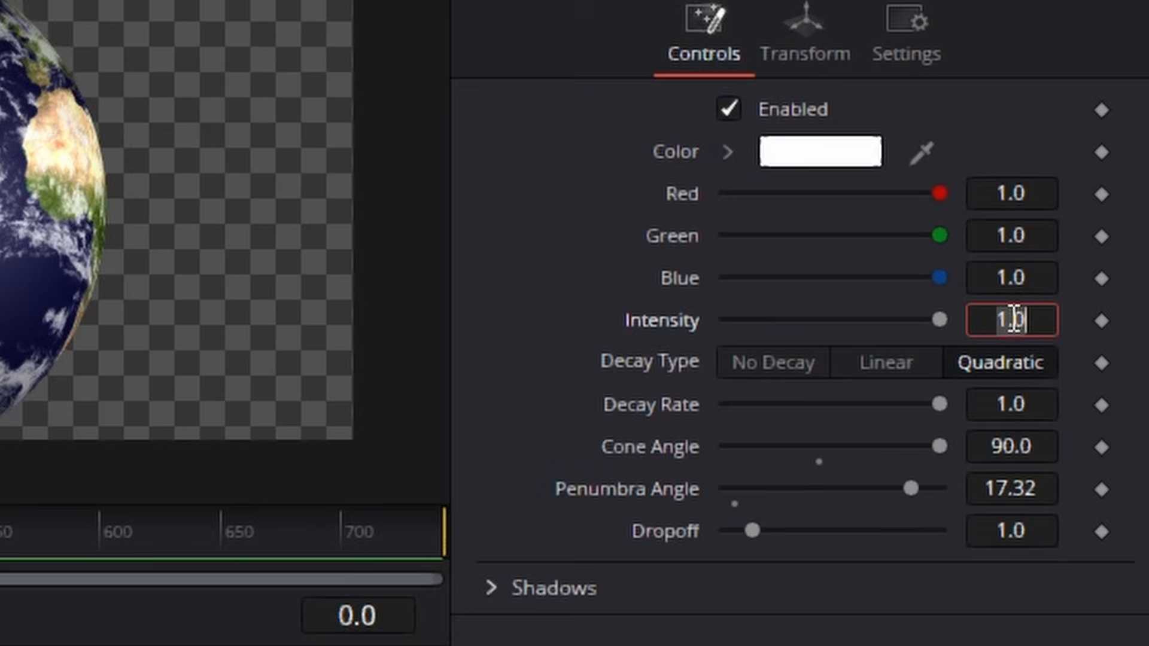
{"action": "key", "text": "Tab"}
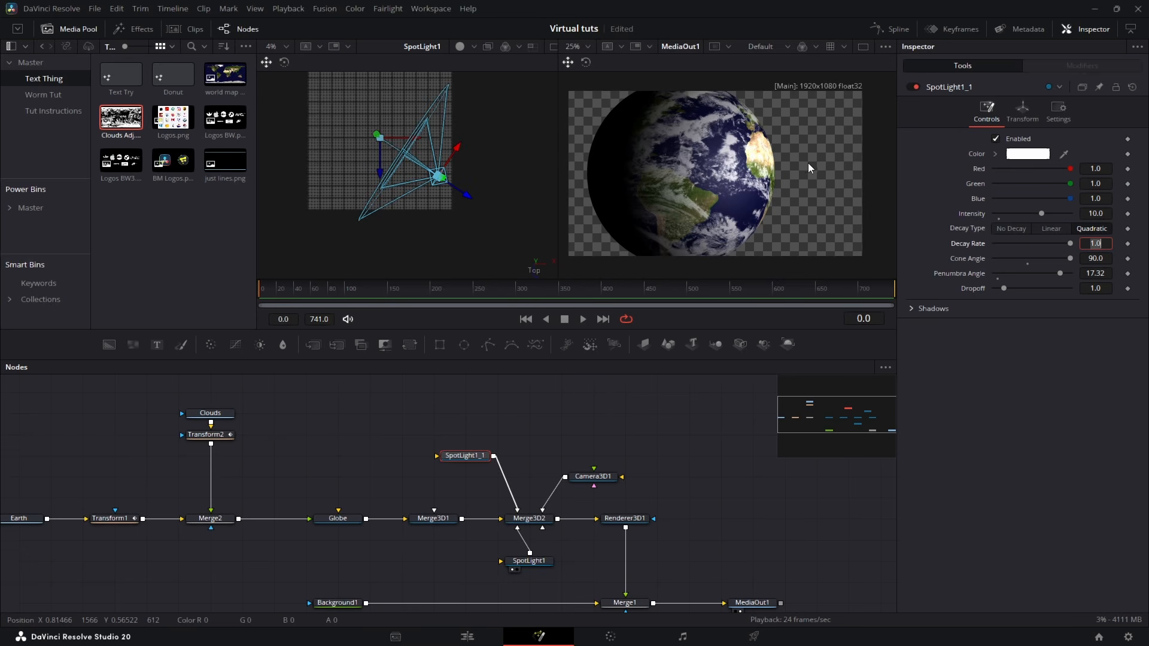
- Keyframe Camera3D1's X, Y and Z translation at frame 0 and again at frame 40
{"action": "mouse_move", "coordinate": [627, 434]}
{"action": "left_mouse_down"}
{"action": "mouse_move", "coordinate": [766, 432]}
{"action": "mouse_move", "coordinate": [634, 423]}
{"action": "left_mouse_up"}
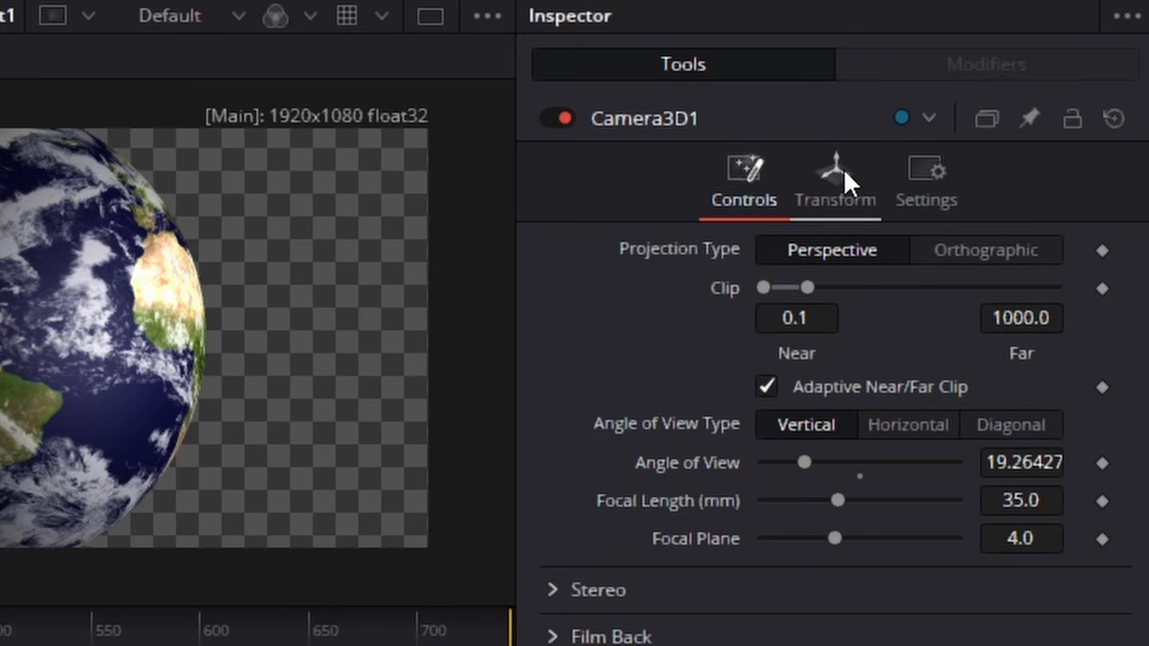
{"action": "left_click", "coordinate": [840, 173]}
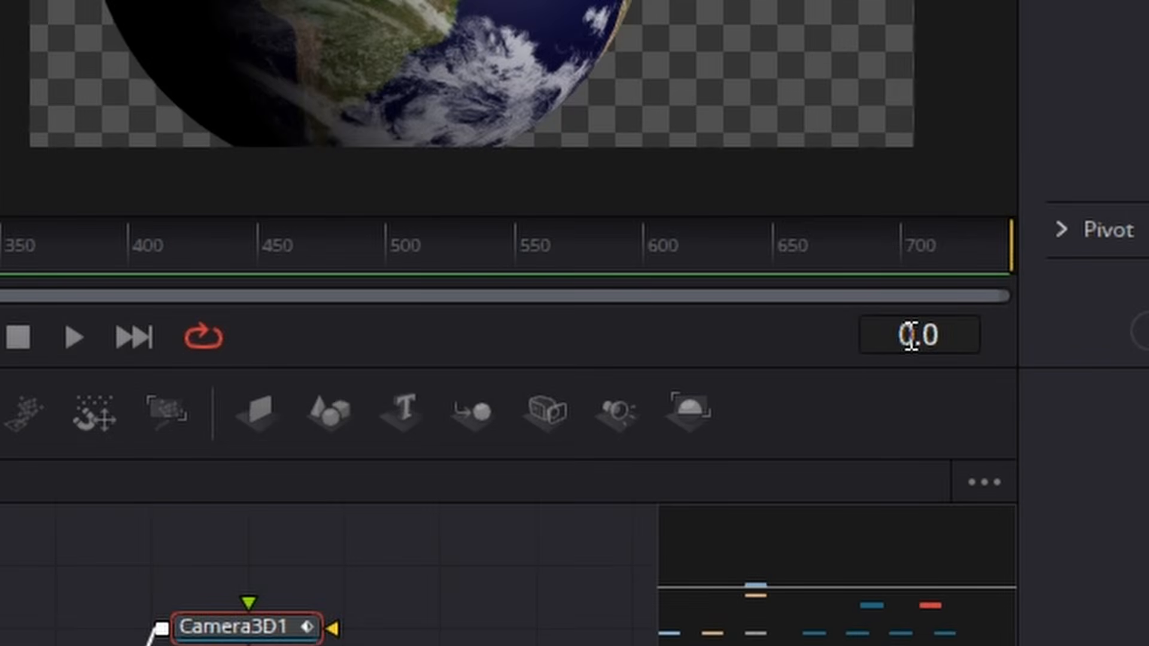
{"action": "double_click", "coordinate": [902, 334]}
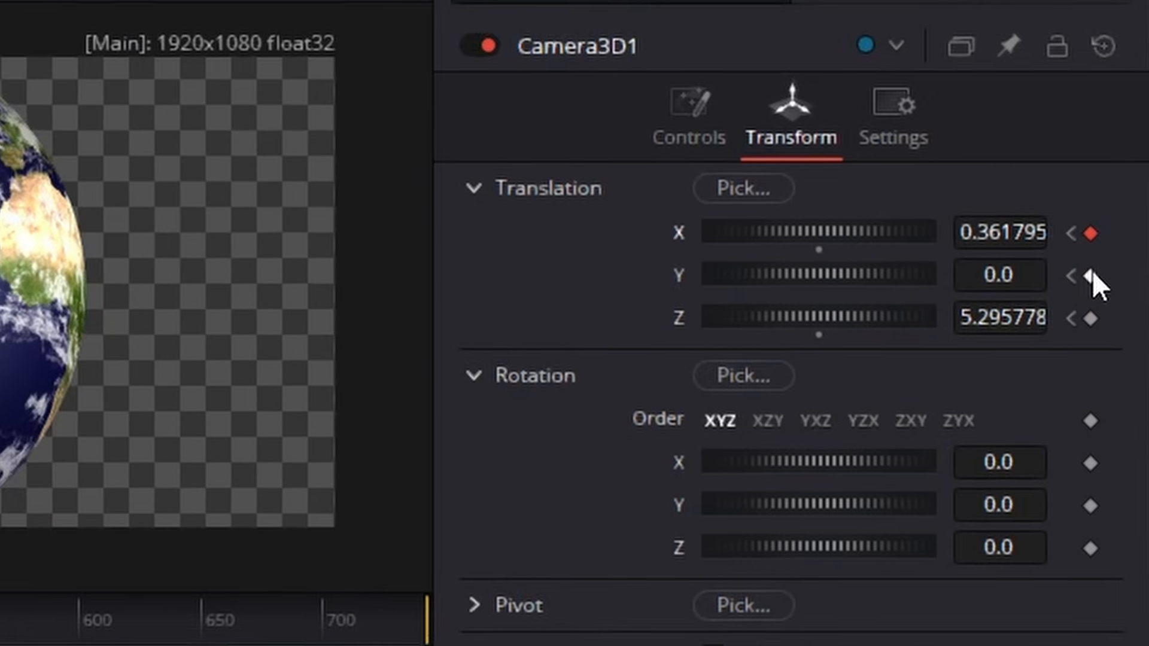
{"action": "left_click", "coordinate": [1093, 272]}
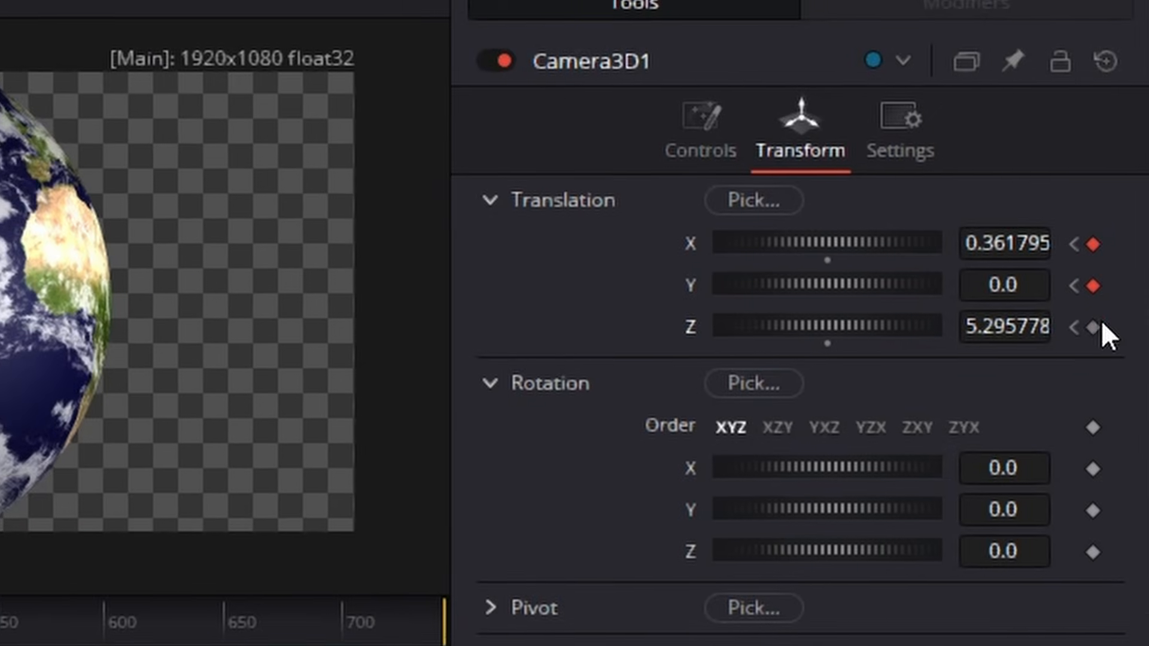
{"action": "left_click", "coordinate": [1092, 327]}
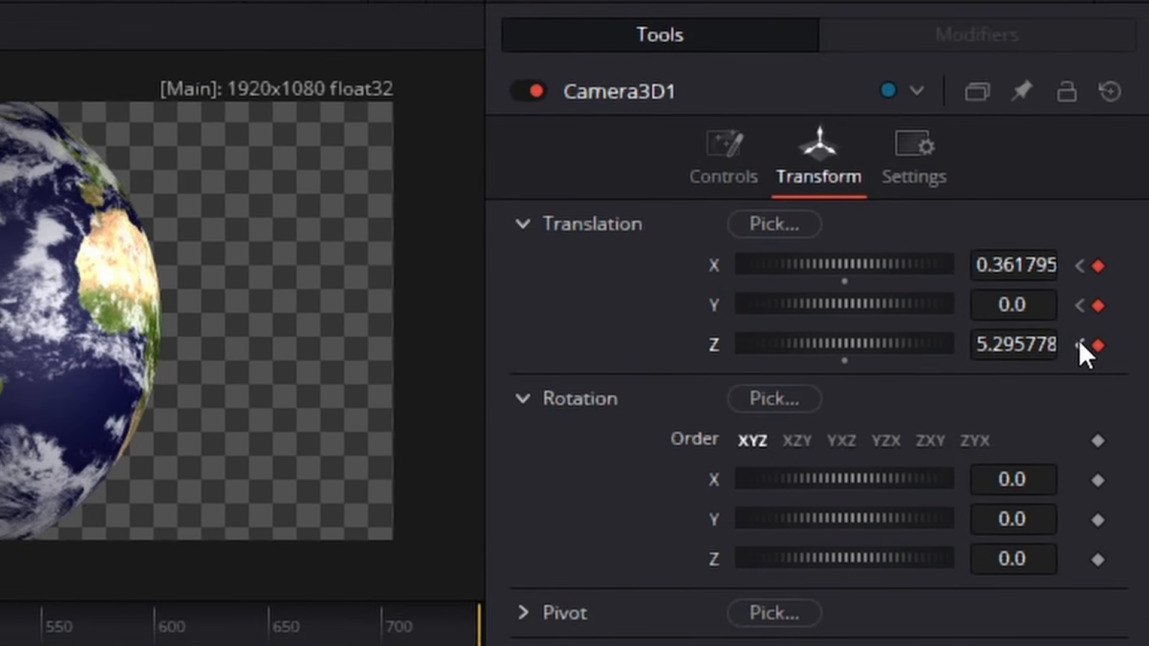
- Raise Camera3D1's Z translation at the frame 0 keyframe to about 222.84 and play back the camera move
{"action": "left_click", "coordinate": [1079, 344]}
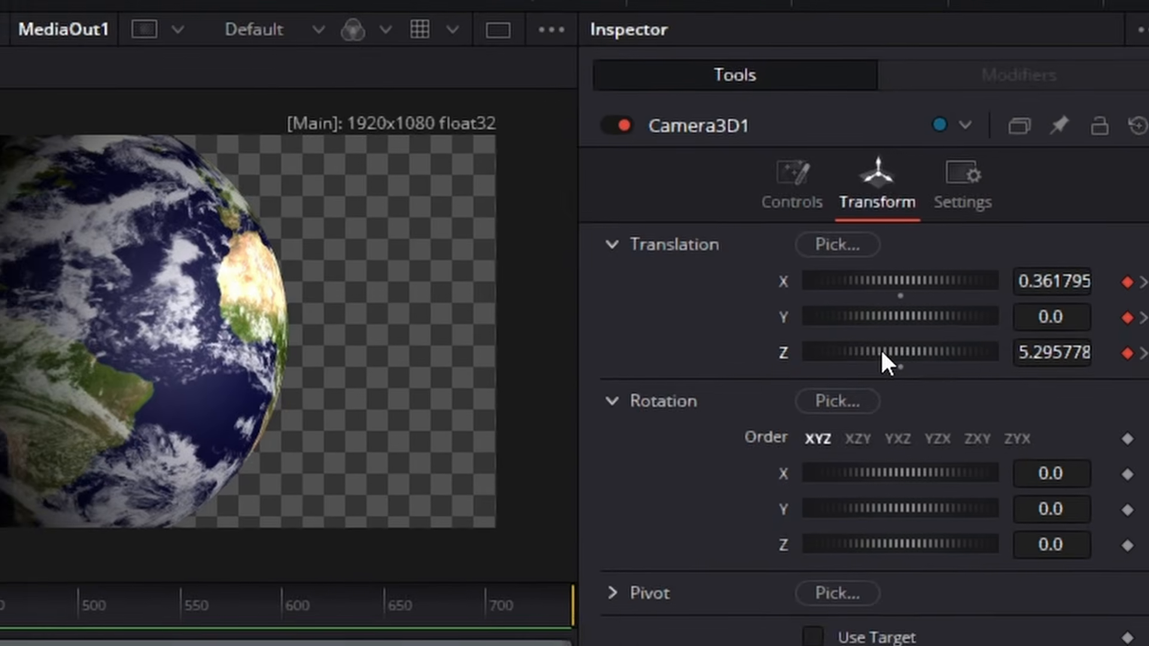
{"action": "left_click_drag", "start_coordinate": [861, 360], "coordinate": [1146, 371]}
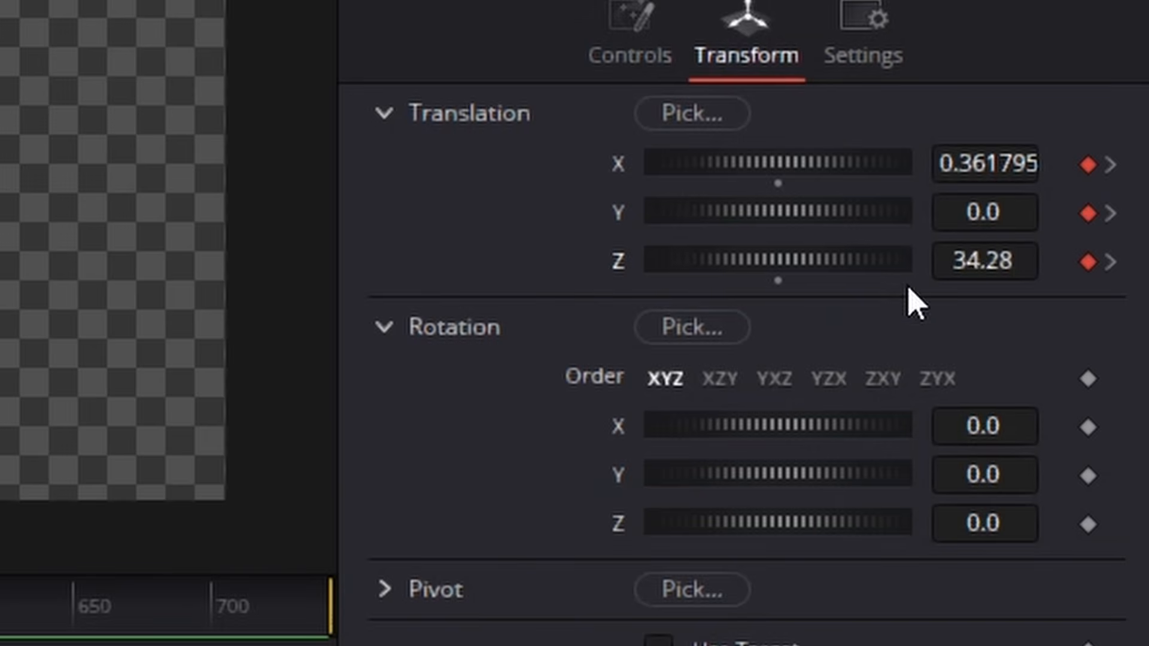
{"action": "left_click_drag", "start_coordinate": [909, 302], "coordinate": [1033, 259]}
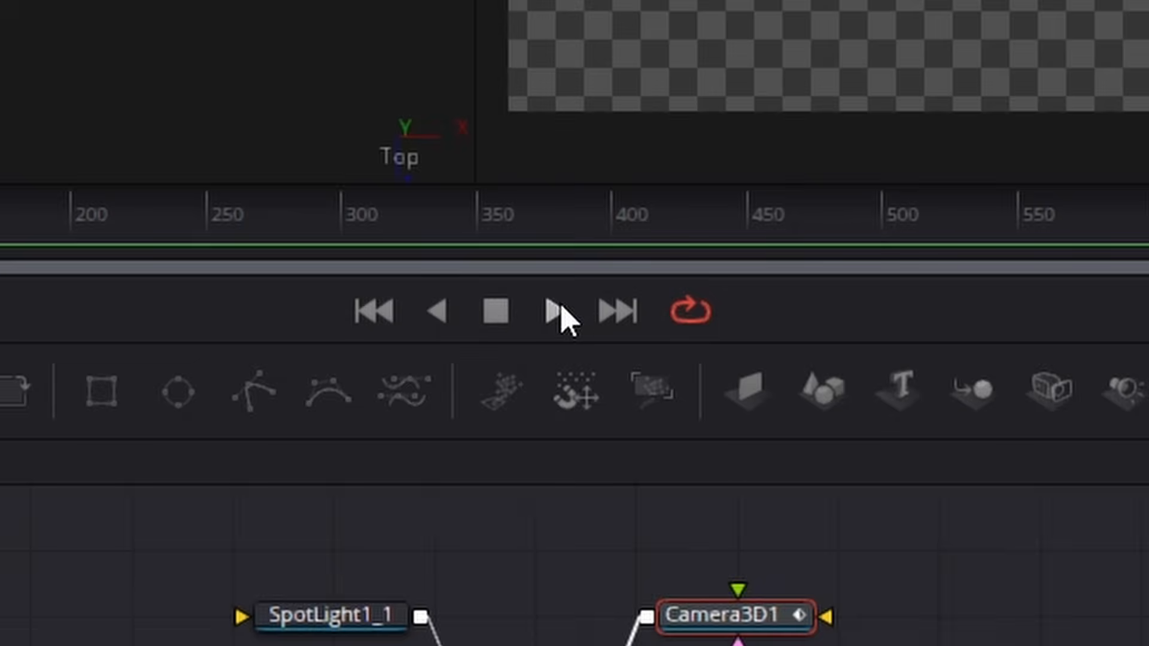
{"action": "left_click", "coordinate": [560, 306]}
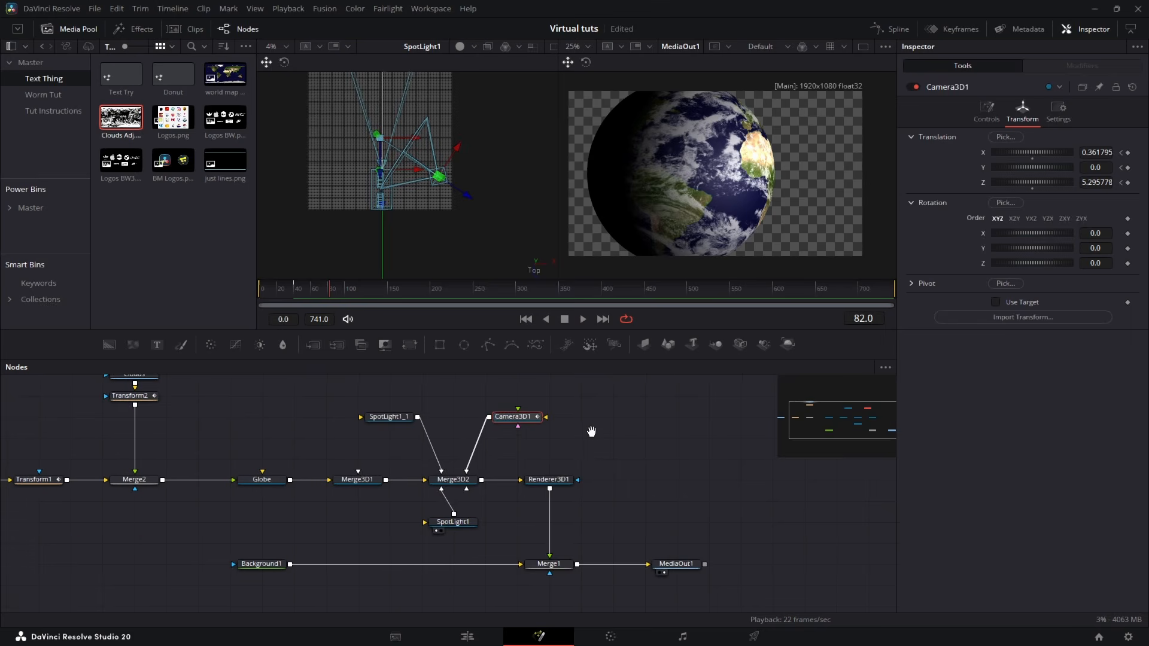
- Show only Camera3D1's Z Offset curve in the Spline editor and fit it to the view
{"action": "left_click_drag", "start_coordinate": [595, 431], "coordinate": [639, 432]}
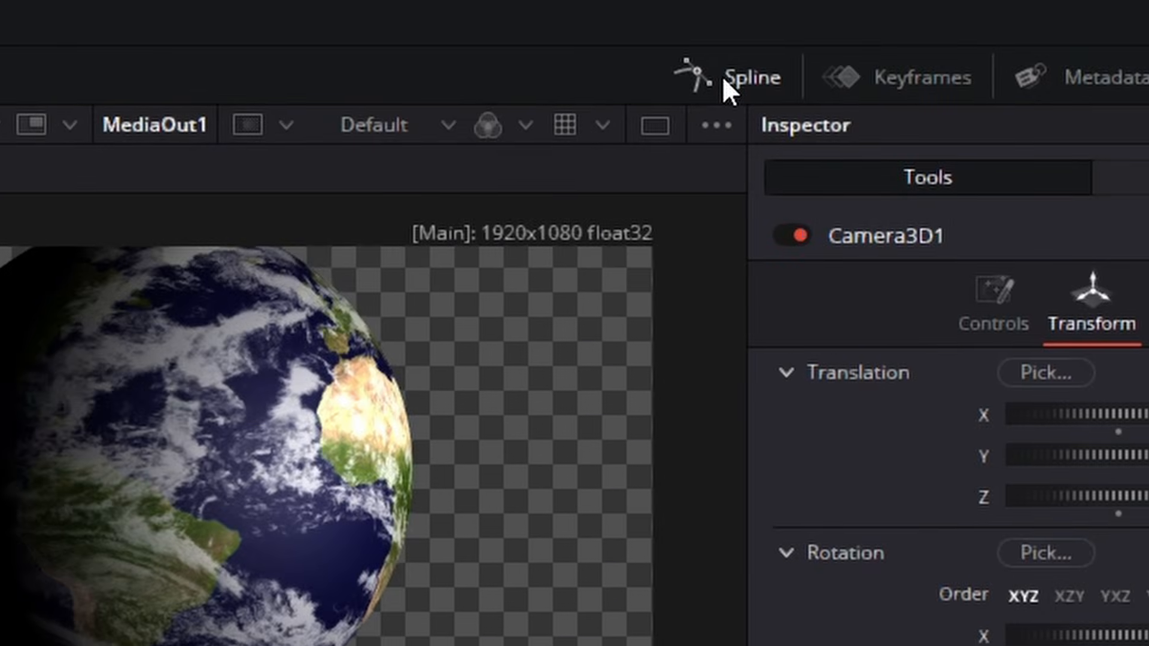
{"action": "left_click", "coordinate": [722, 77]}
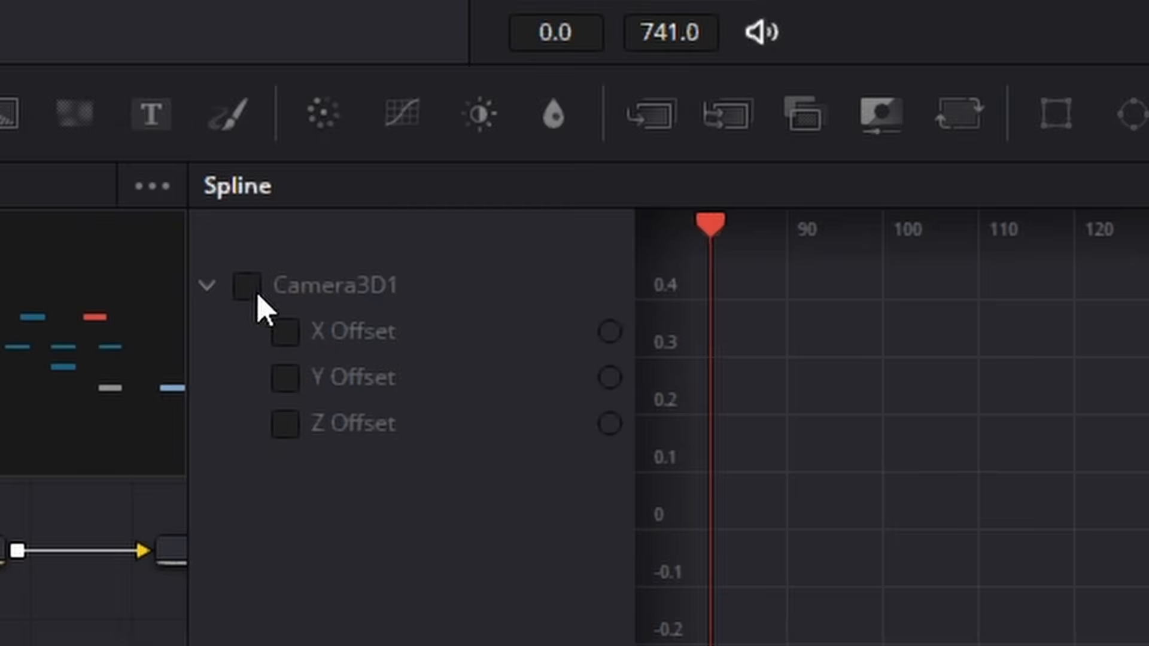
{"action": "left_click", "coordinate": [246, 286]}
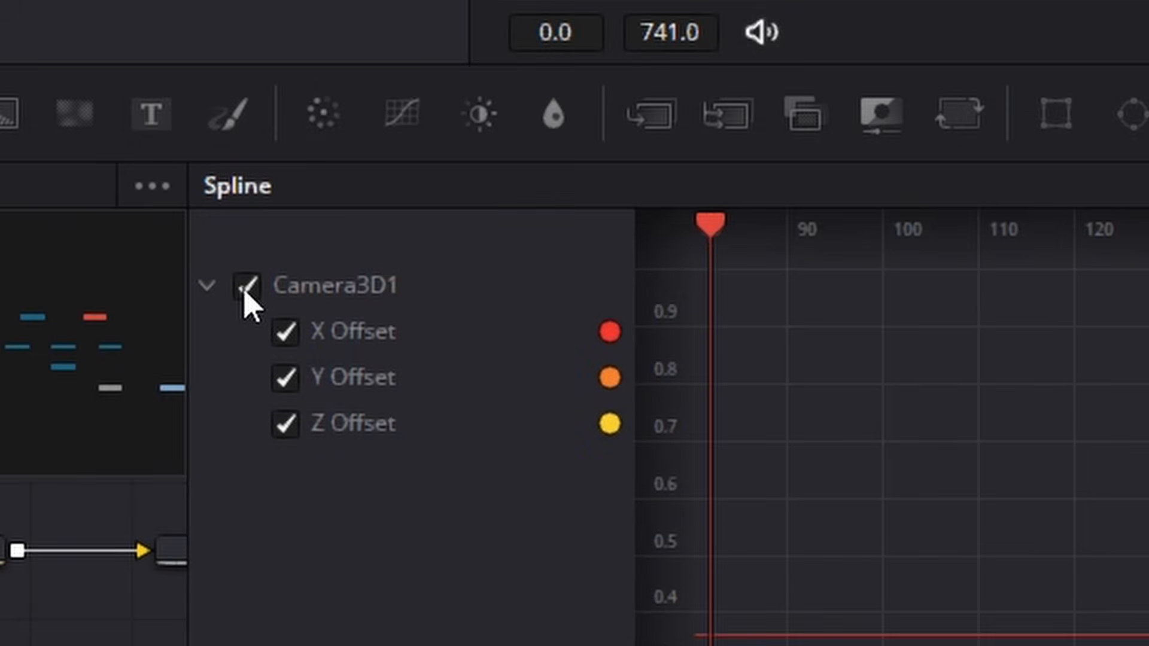
{"action": "left_click", "coordinate": [281, 335]}
{"action": "left_click", "coordinate": [281, 381]}
{"action": "left_click", "coordinate": [280, 339]}
{"action": "left_click", "coordinate": [386, 427]}
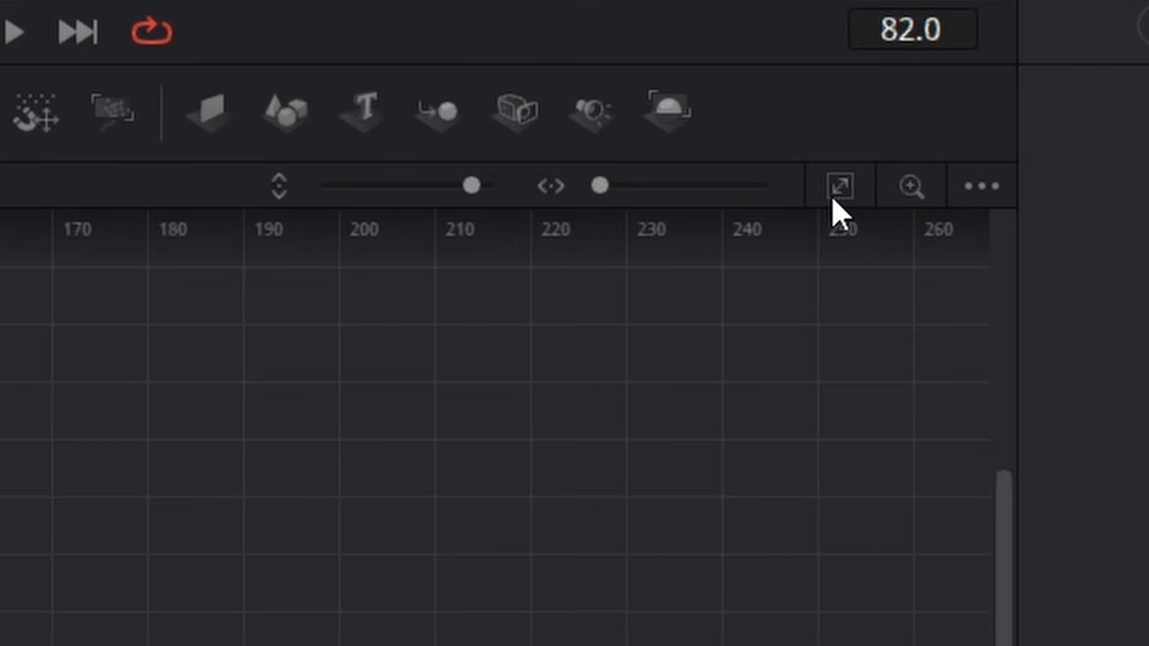
{"action": "left_click", "coordinate": [833, 201]}
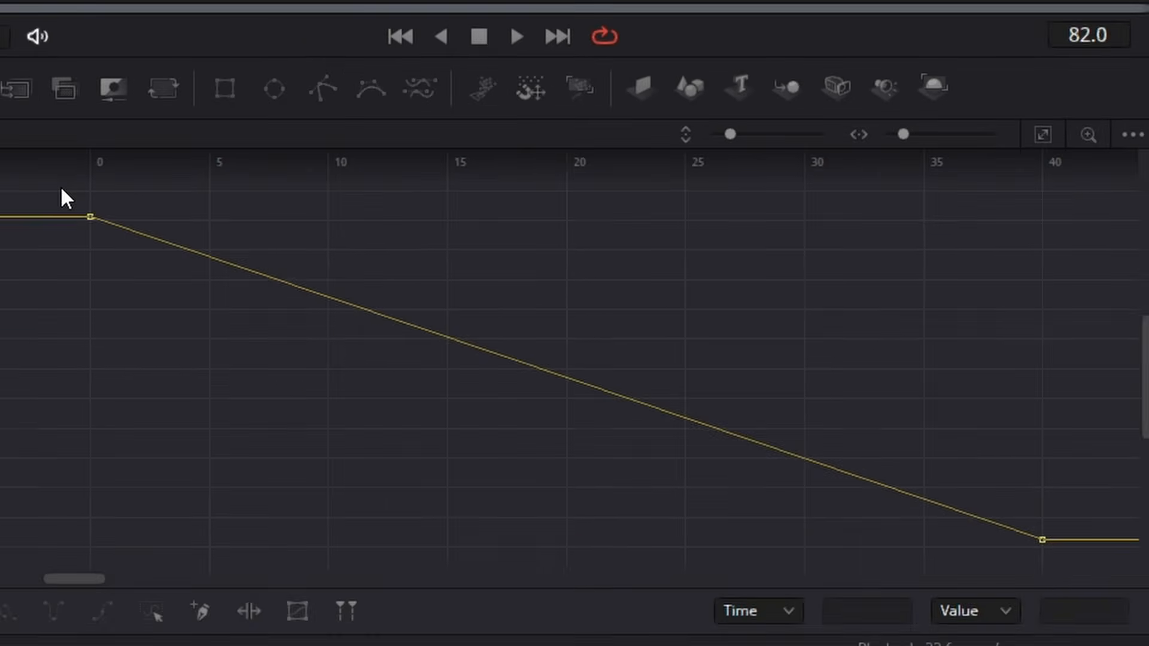
- Smooth both keyframes of the Z Offset curve
{"action": "left_click_drag", "start_coordinate": [66, 198], "coordinate": [1088, 571]}
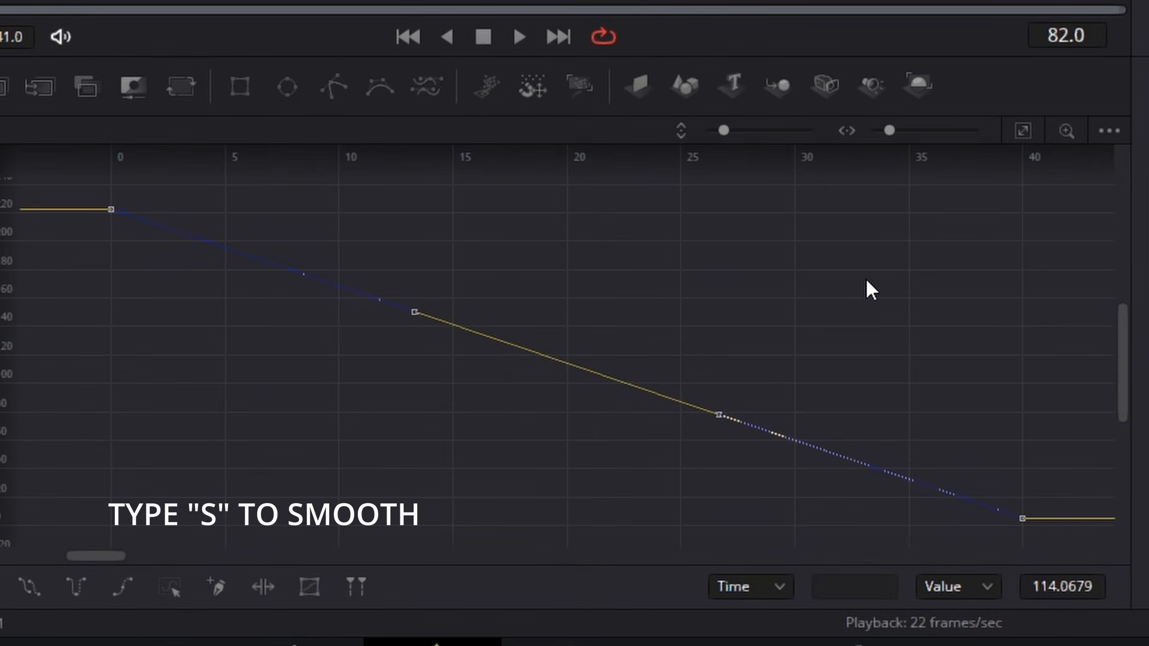
{"action": "key", "text": "s"}
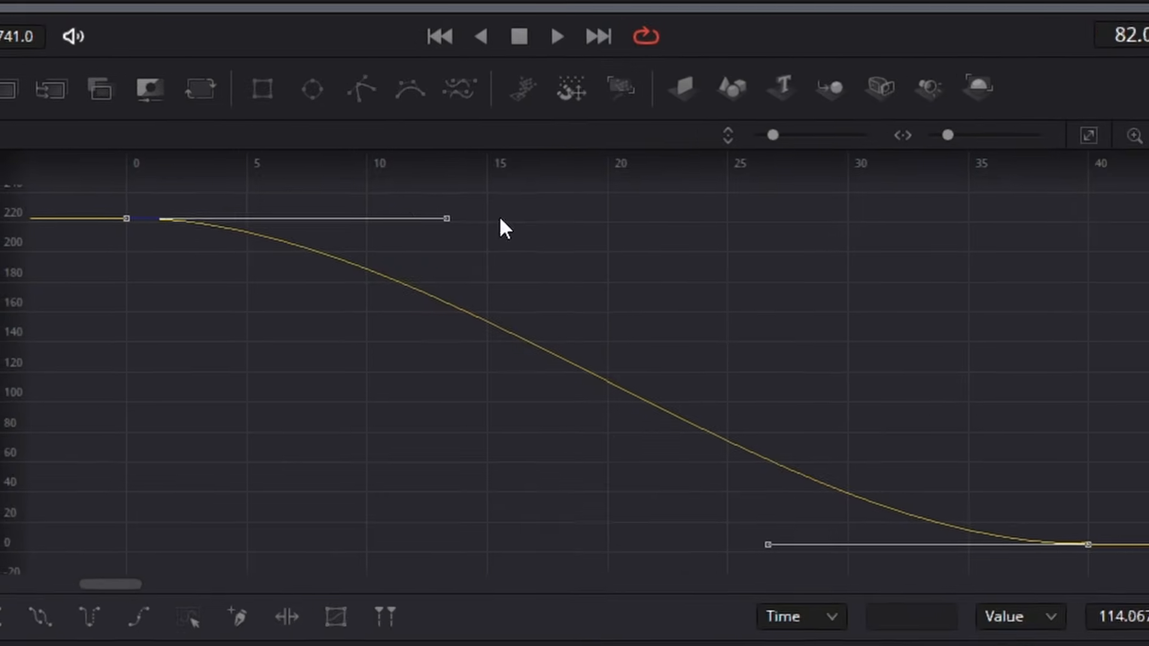
{"action": "left_click", "coordinate": [612, 224]}
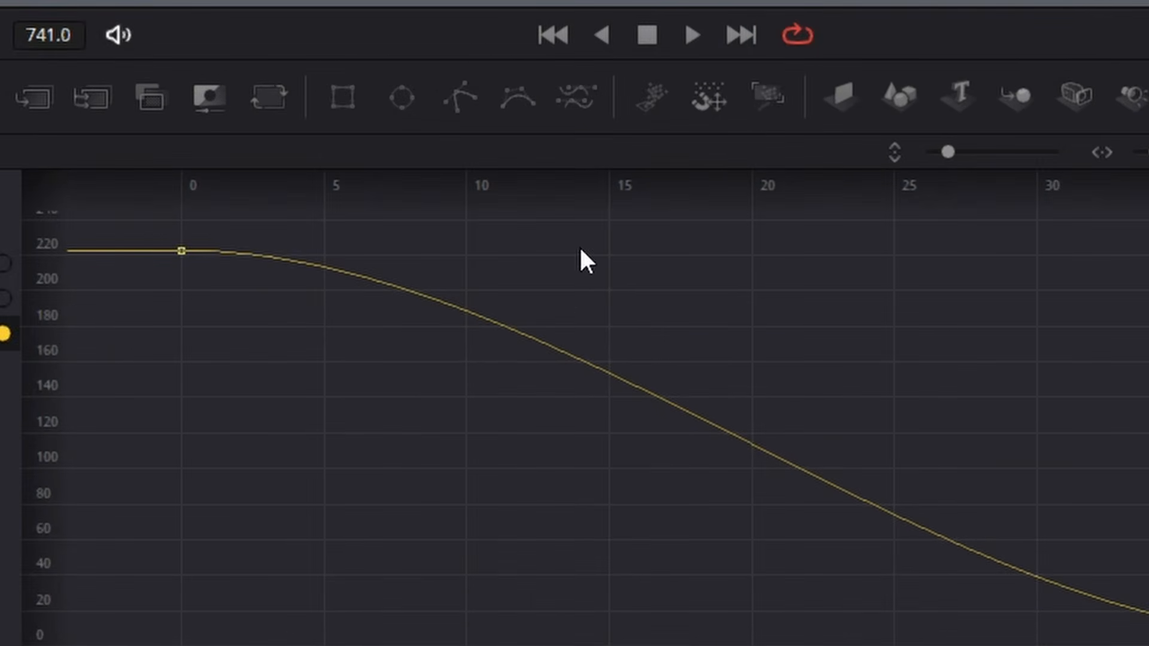
- Extend the Z Offset curve's start handle to about frame 26 and its end handle back to about frame 22
{"action": "left_click_drag", "start_coordinate": [142, 226], "coordinate": [303, 386]}
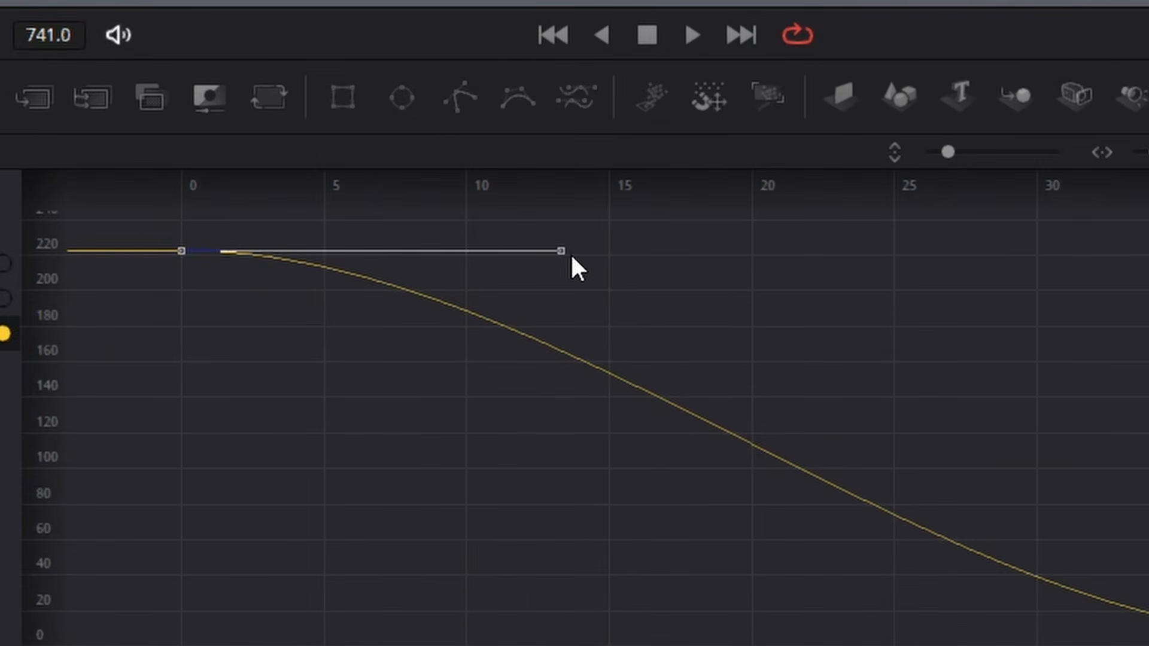
{"action": "left_click_drag", "start_coordinate": [561, 250], "coordinate": [886, 262]}
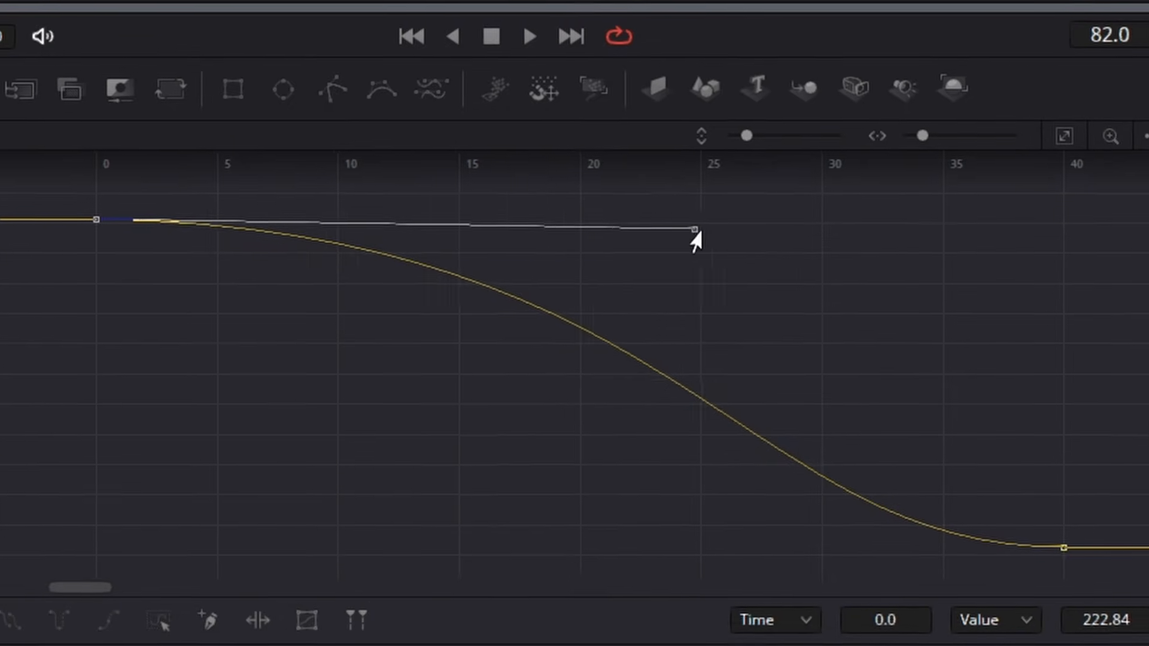
{"action": "left_click_drag", "start_coordinate": [694, 234], "coordinate": [727, 231]}
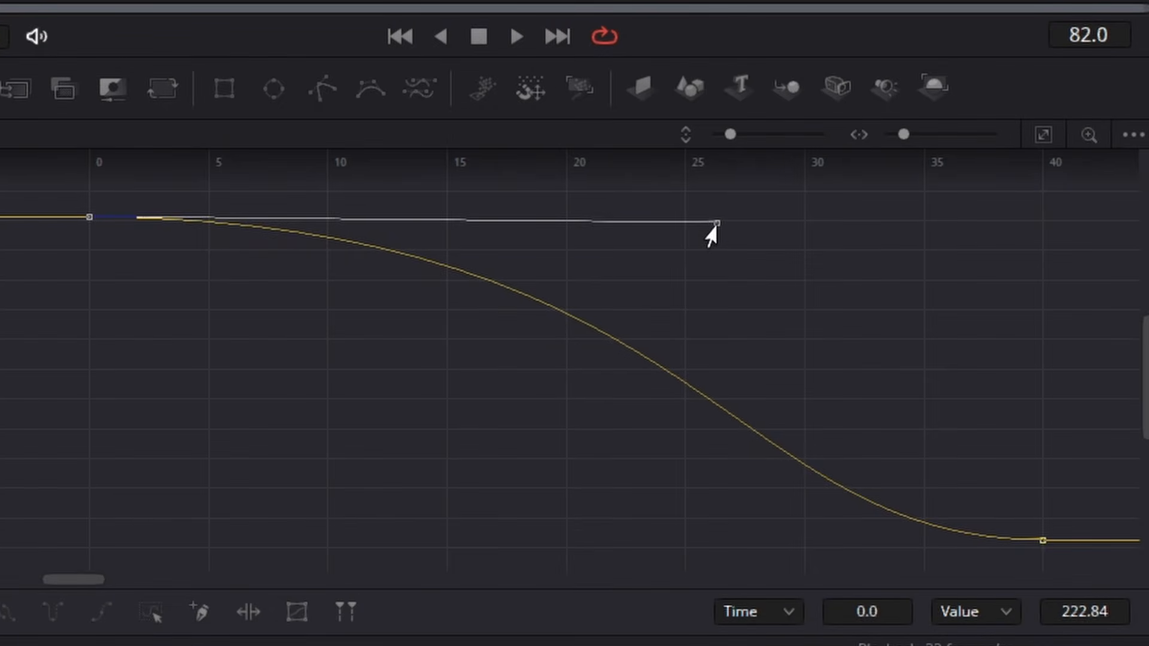
{"action": "left_click_drag", "start_coordinate": [971, 398], "coordinate": [1140, 600]}
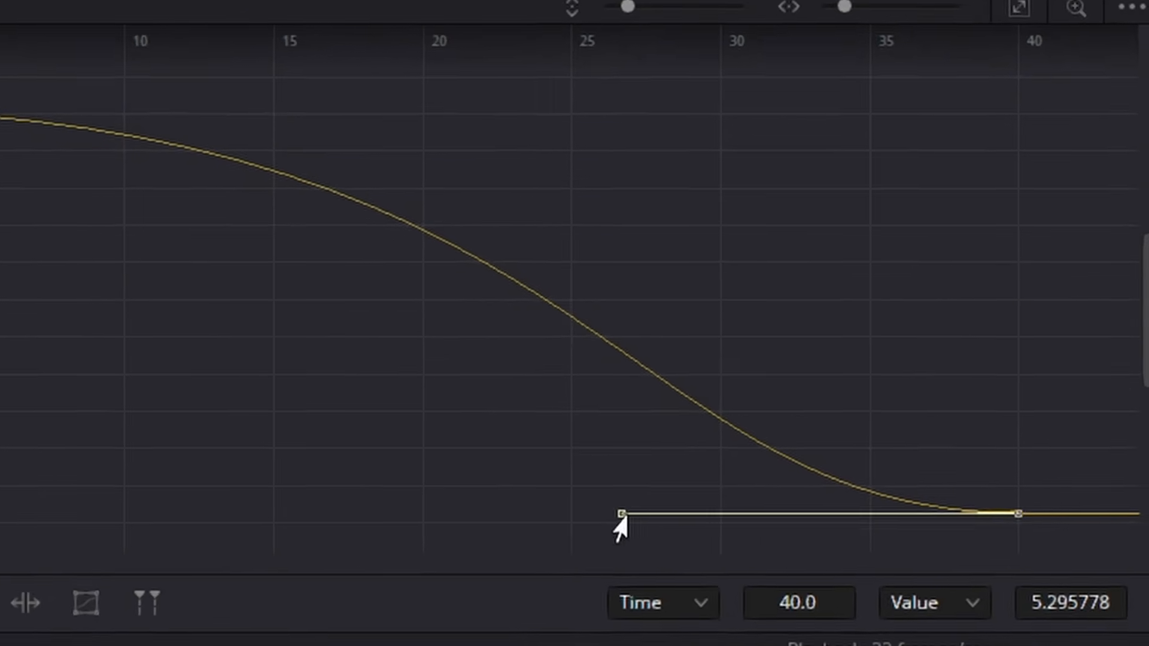
{"action": "left_click_drag", "start_coordinate": [621, 516], "coordinate": [493, 514]}
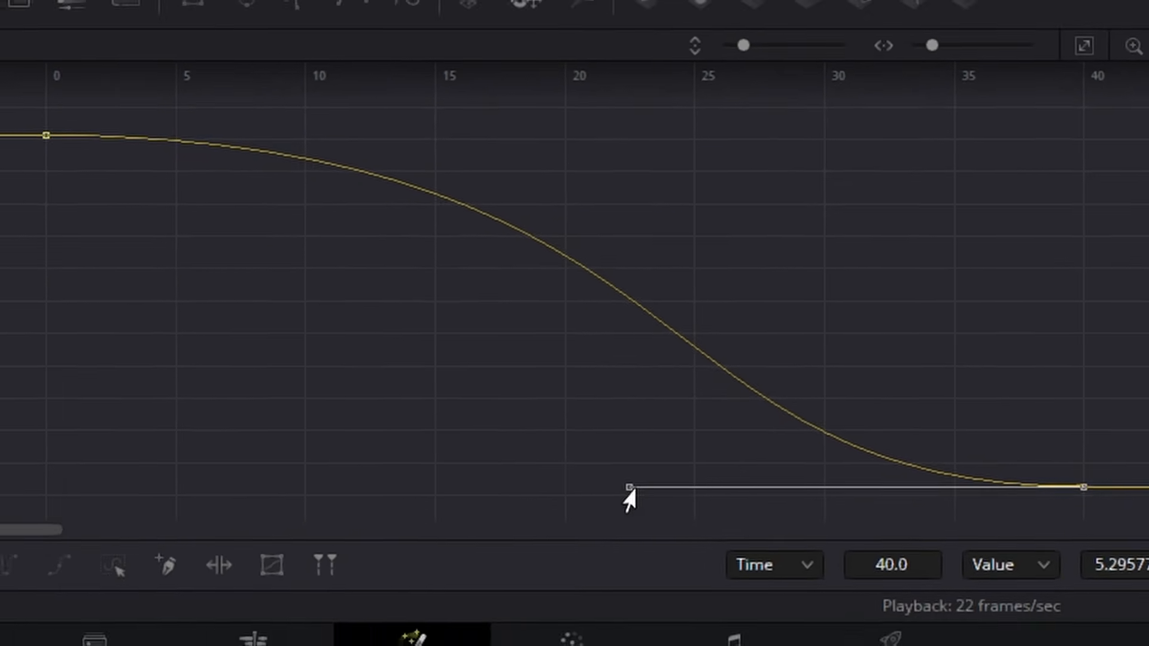
{"action": "left_click_drag", "start_coordinate": [624, 490], "coordinate": [618, 490]}
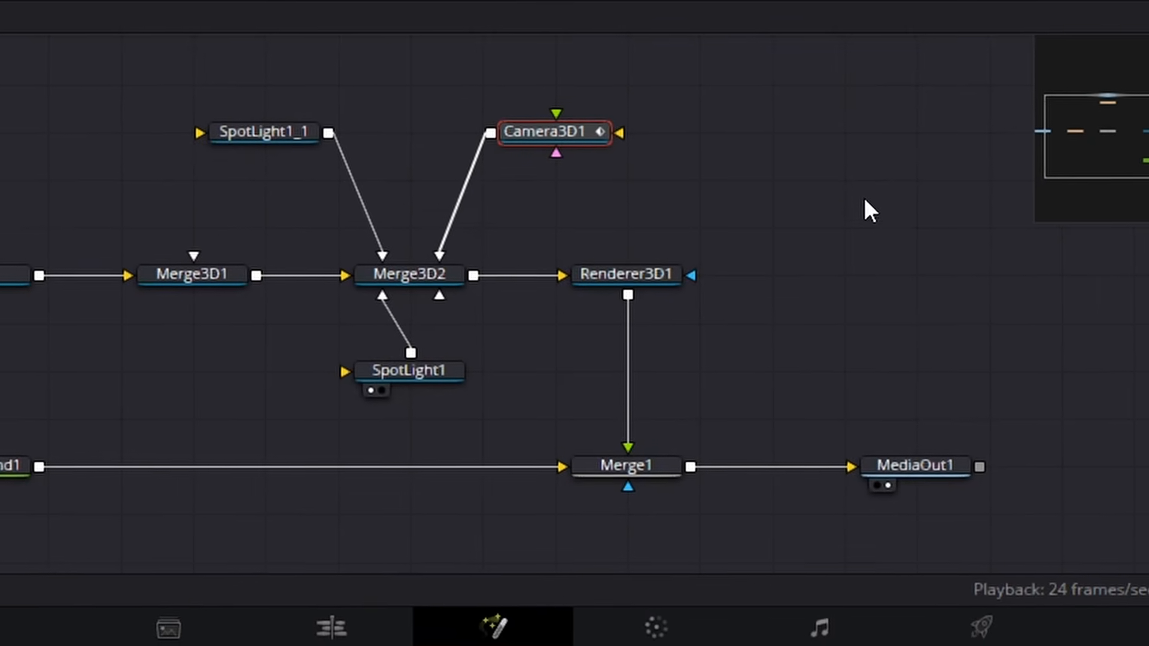
- Add a keyframe to Camera3D1's Z translation at the current frame
{"action": "left_click", "coordinate": [369, 613]}
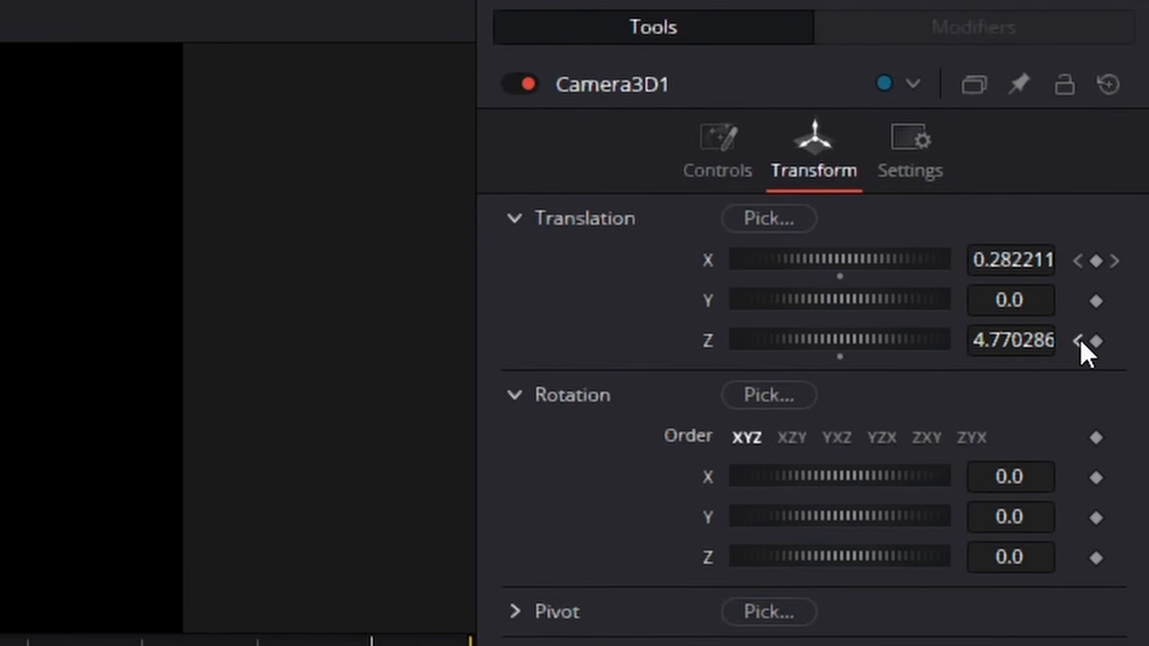
{"action": "left_click", "coordinate": [1097, 351]}
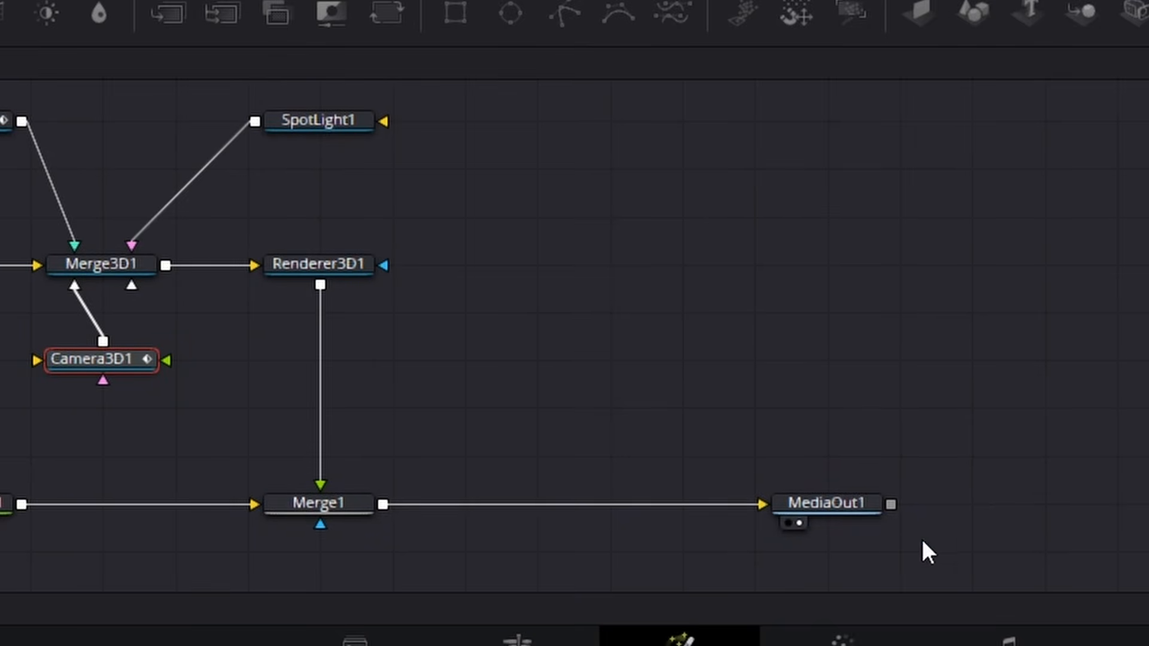
- Add the vecteezy stars clip from the Media Pool to empty space in the node graph and rename its node Stars
{"action": "left_click", "coordinate": [831, 503]}
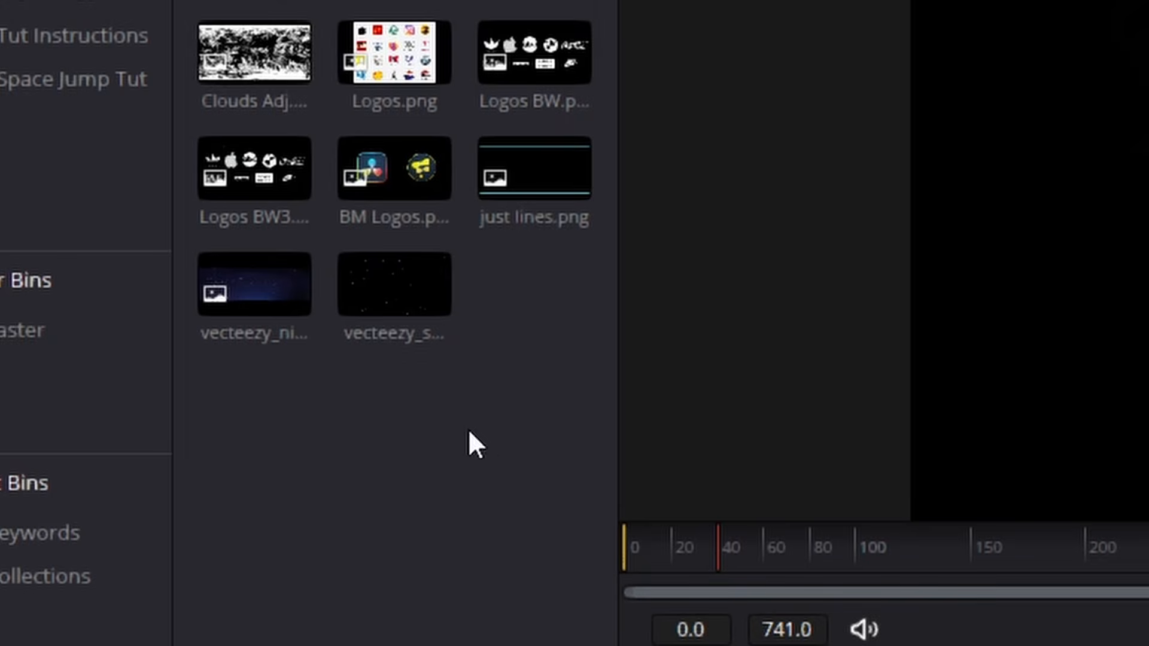
{"action": "left_click_drag", "start_coordinate": [390, 263], "coordinate": [694, 298]}
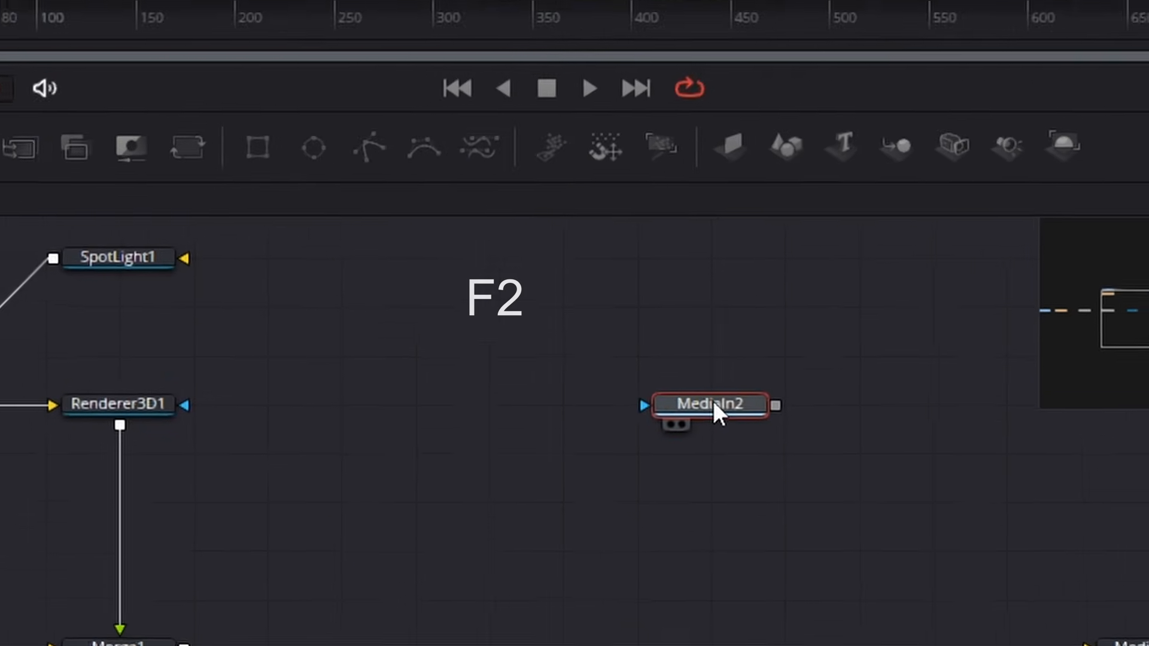
{"action": "key", "text": "F2"}
{"action": "key", "text": "BackSpace"}
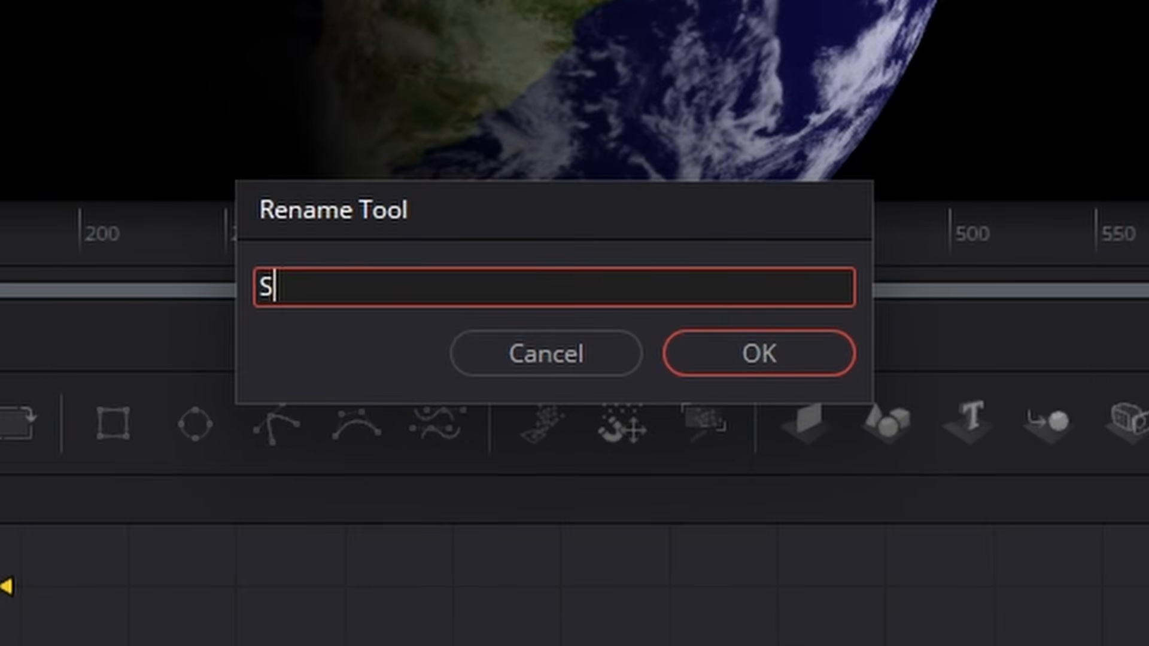
{"action": "key", "text": "Return"}
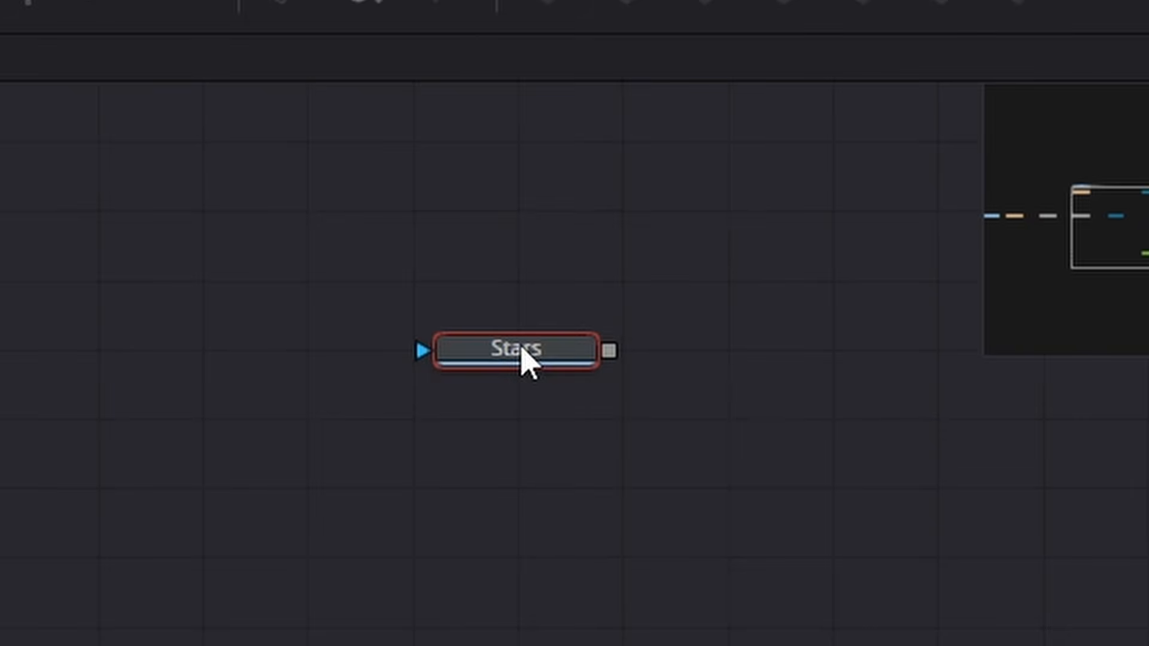
- View the Stars node and scrub through the timeline to examine how long the star animation lasts
{"action": "left_click", "coordinate": [470, 378]}
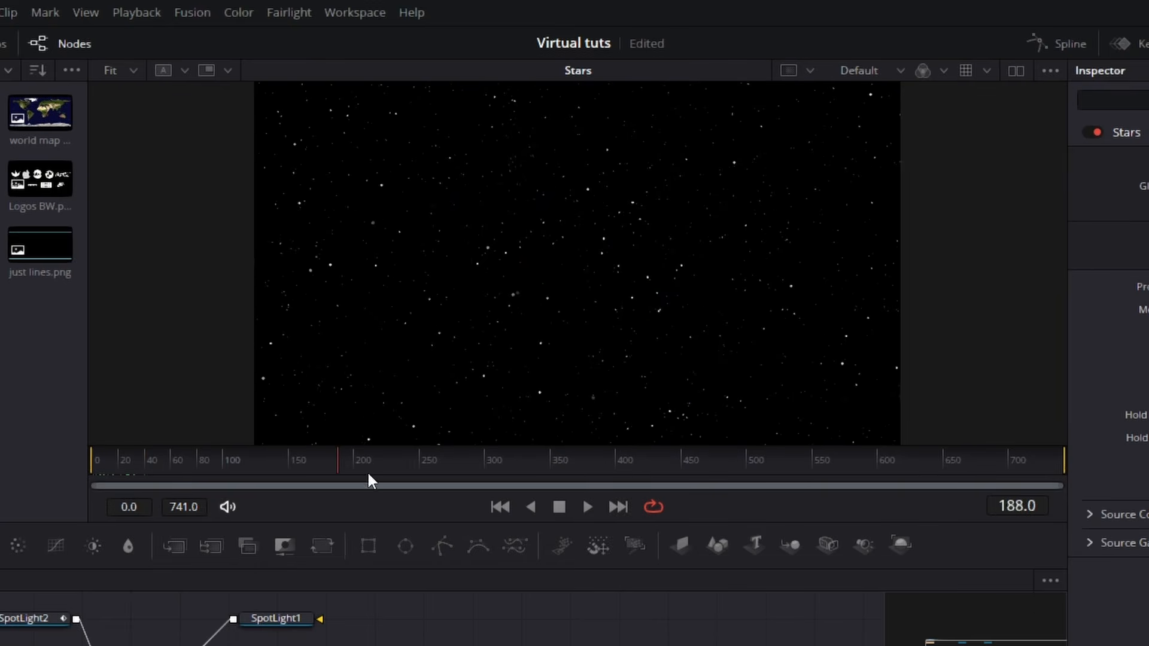
{"action": "left_click_drag", "start_coordinate": [367, 477], "coordinate": [441, 471]}
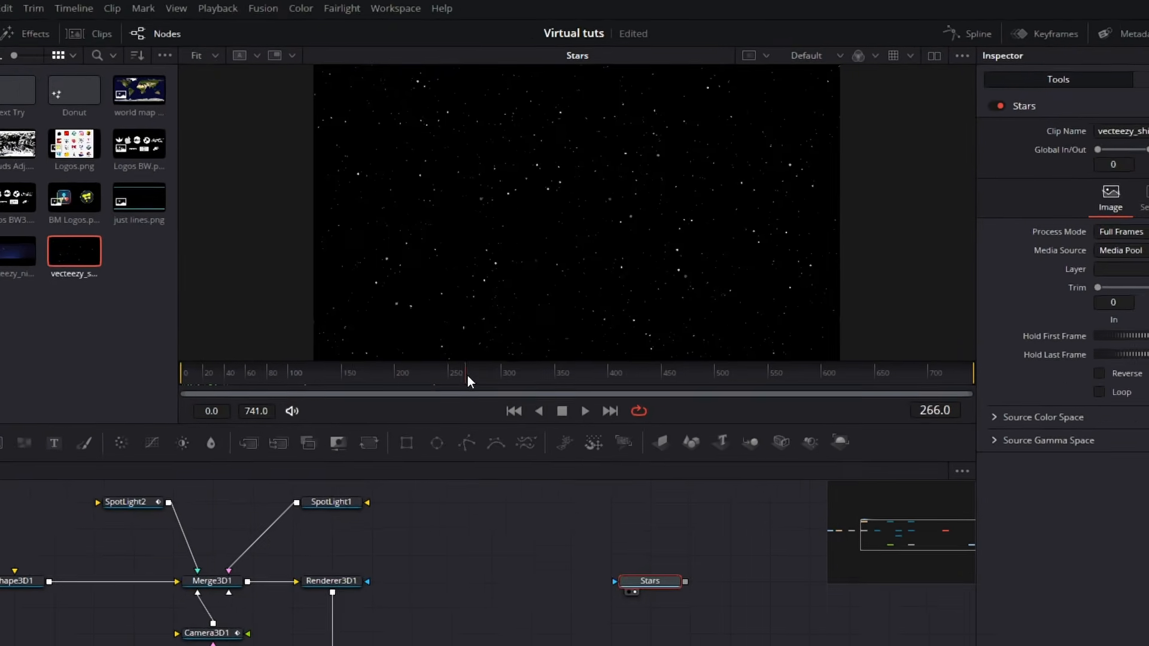
{"action": "left_click_drag", "start_coordinate": [468, 375], "coordinate": [373, 369]}
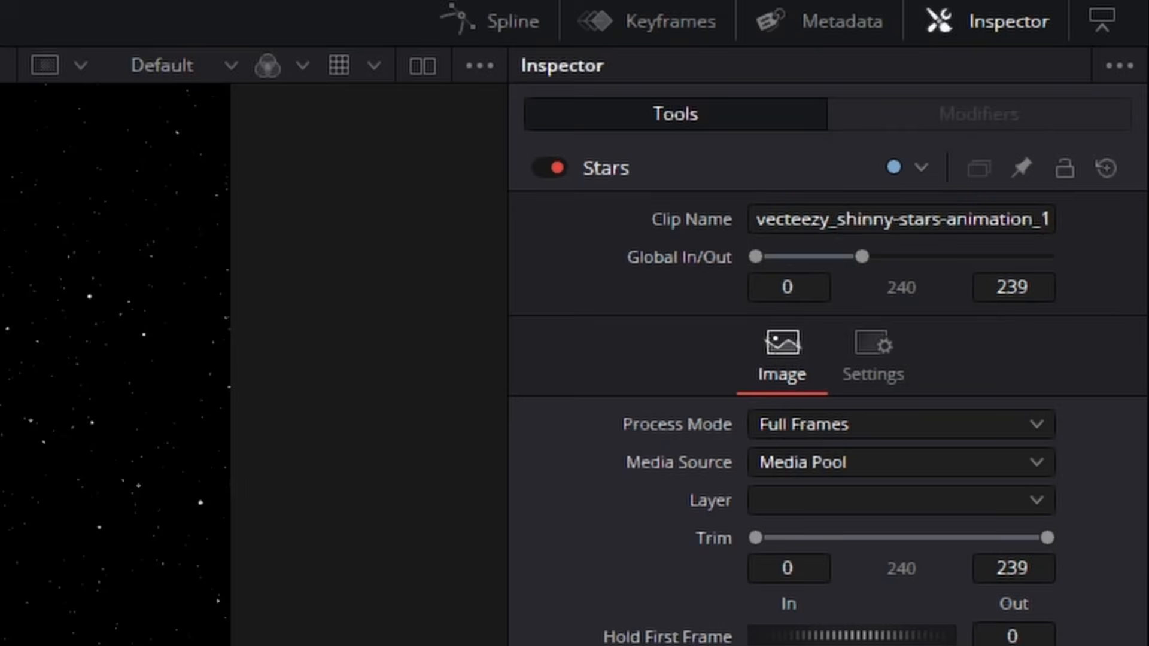
- Extend the Stars clip's Global Out to 741 with Loop enabled, and merge Stars over the output of Merge1
{"action": "left_click", "coordinate": [677, 462]}
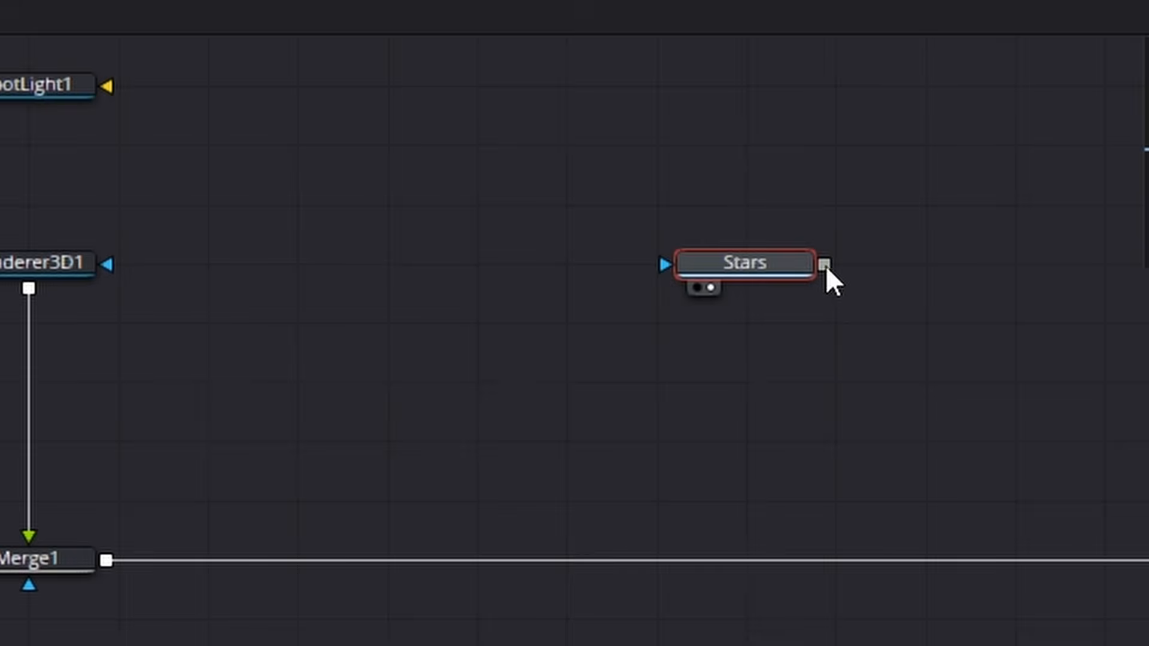
{"action": "left_click_drag", "start_coordinate": [826, 266], "coordinate": [106, 558]}
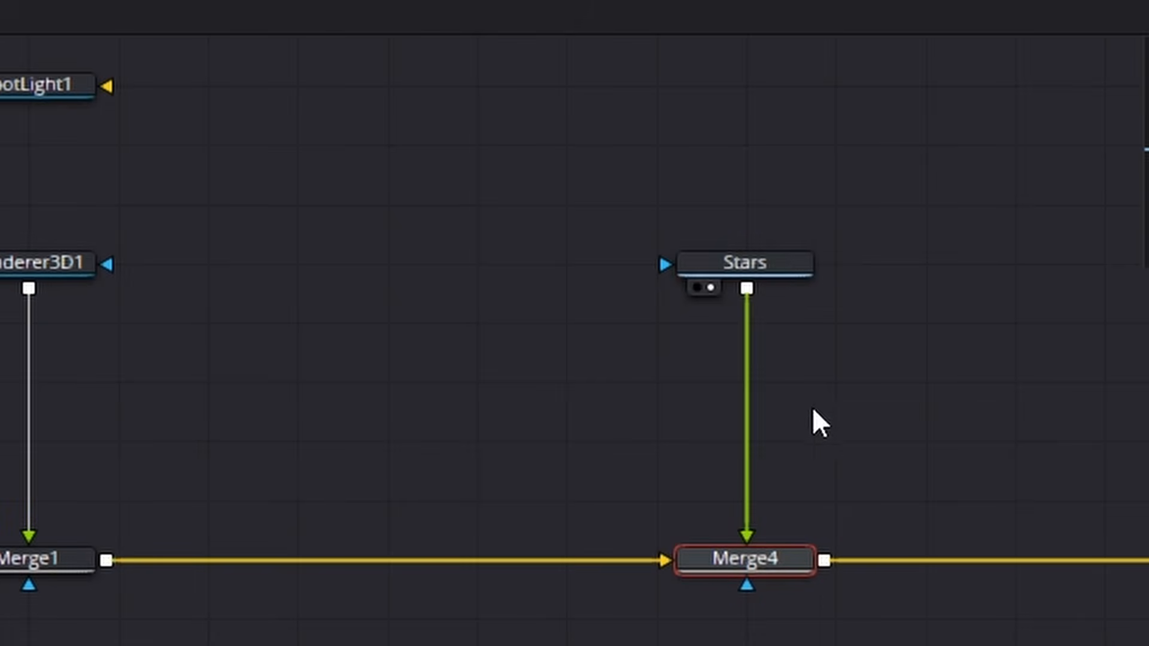
{"action": "left_click", "coordinate": [775, 258]}
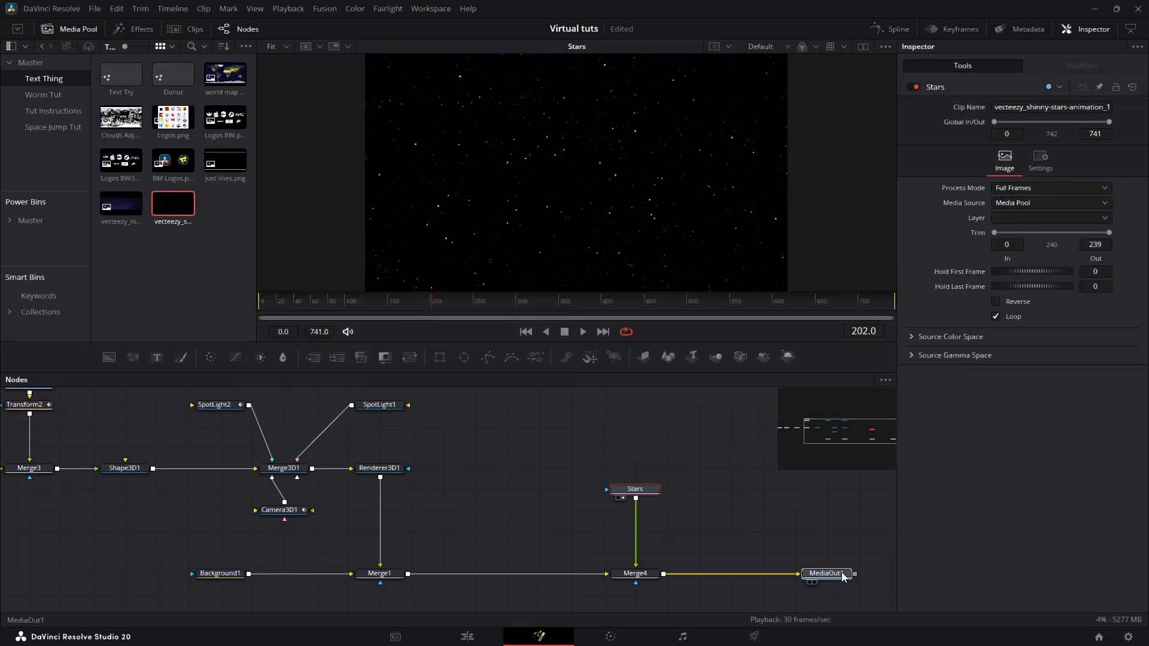
- View MediaOut1 and swap Merge4's foreground and background inputs to place the stars behind the Earth
{"action": "left_click", "coordinate": [841, 573]}
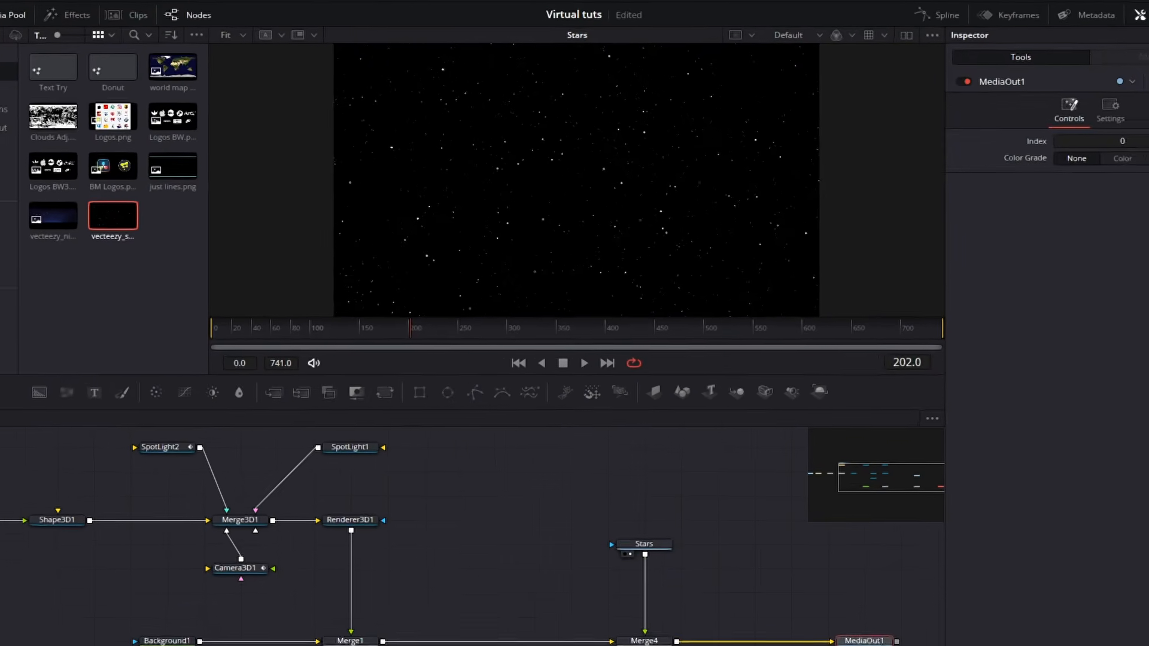
{"action": "key", "text": "1"}
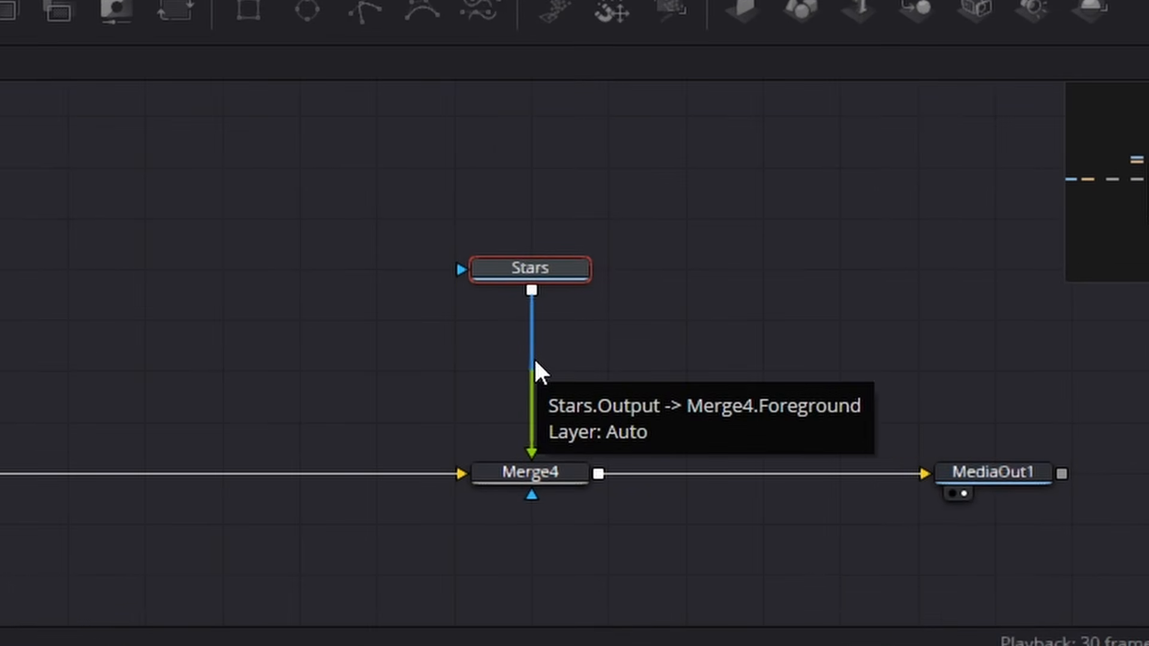
{"action": "left_click", "coordinate": [665, 343]}
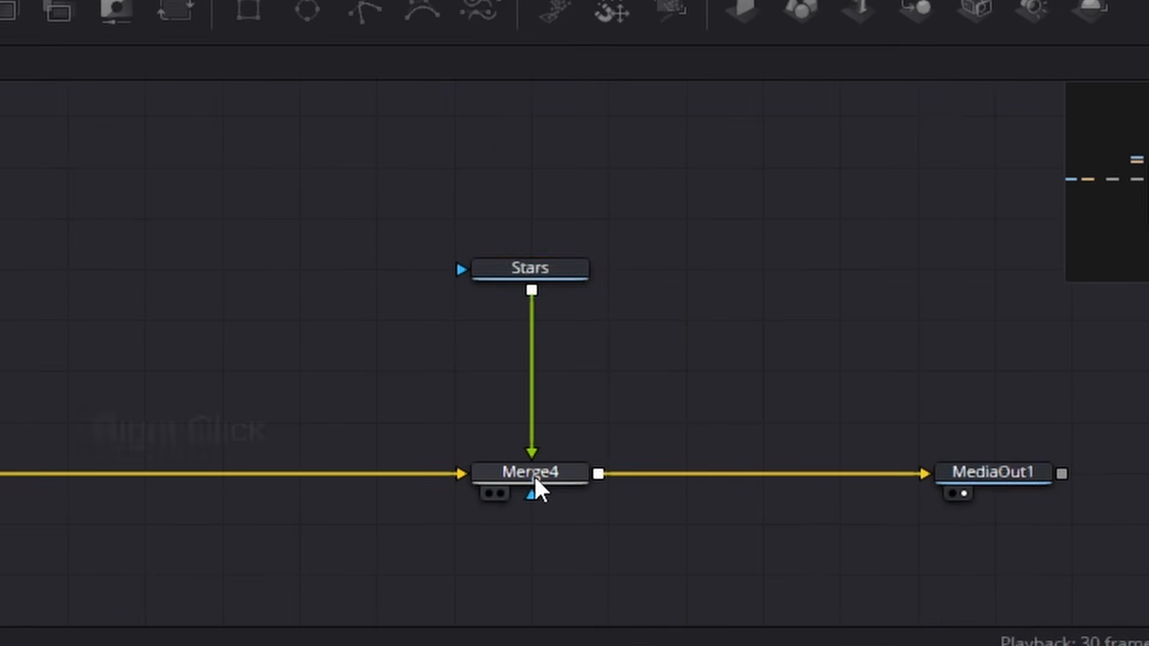
{"action": "right_click", "coordinate": [533, 476]}
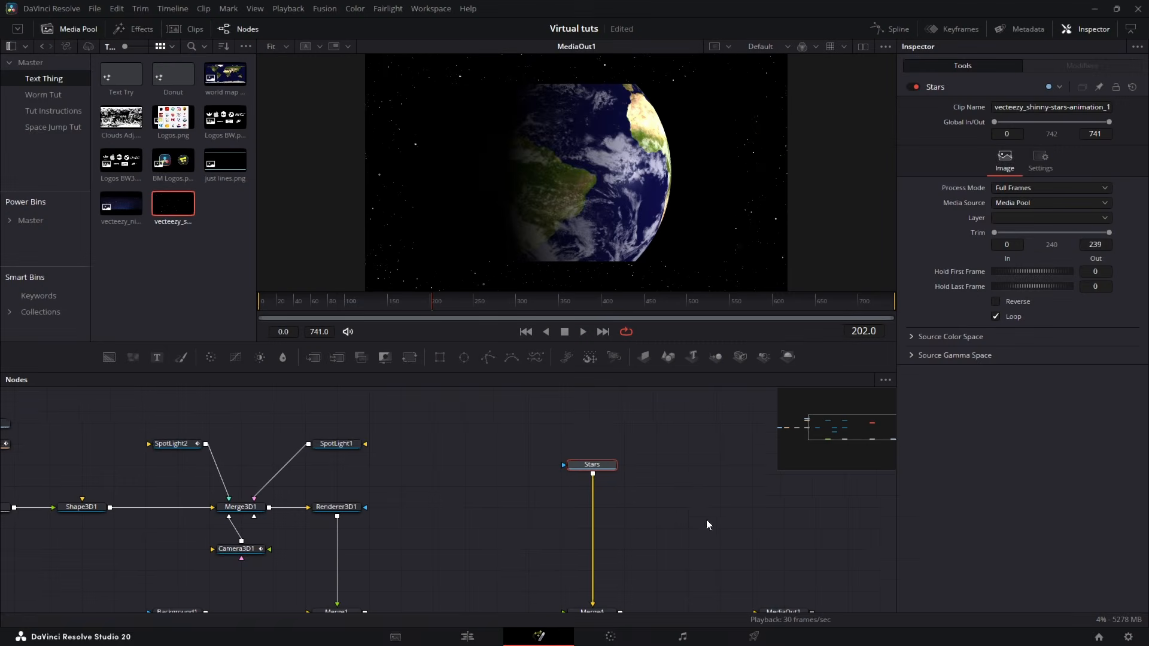
- Add a Resize node between Stars and Merge4
{"action": "left_click_drag", "start_coordinate": [706, 519], "coordinate": [703, 508]}
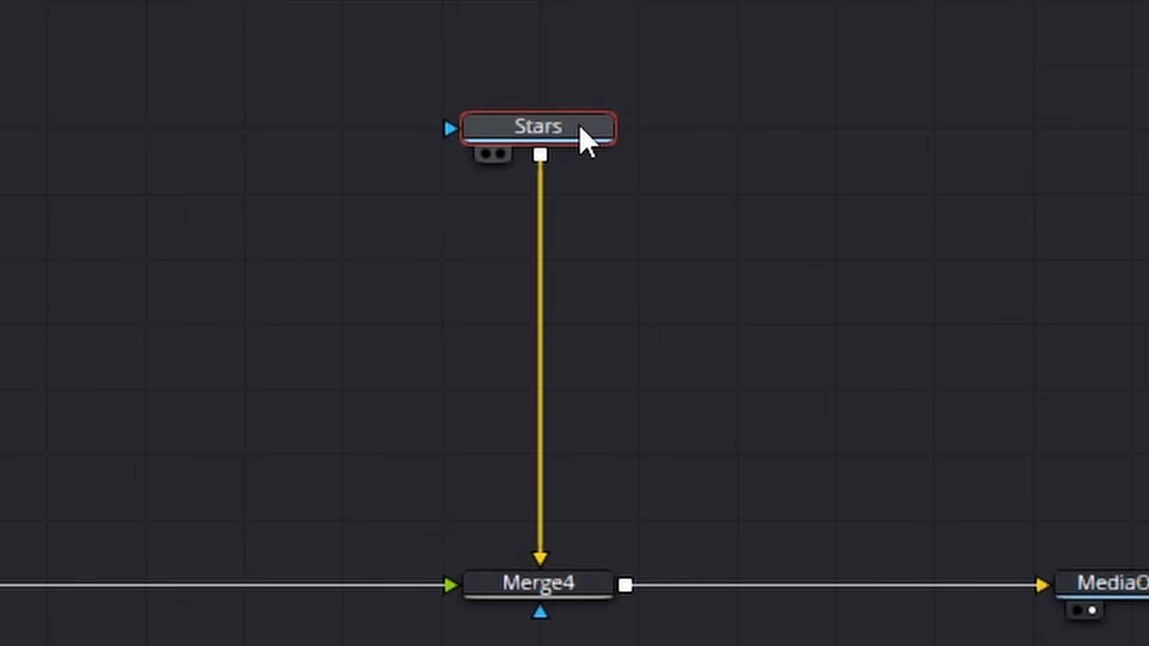
{"action": "key", "text": "shift+space"}
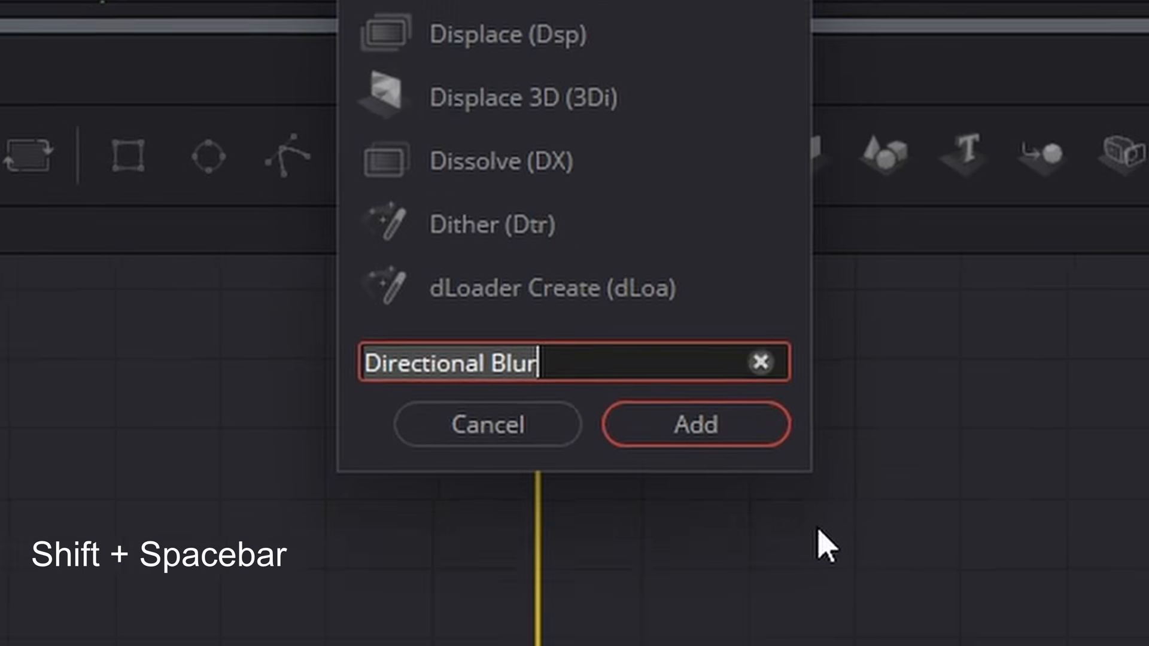
{"action": "key", "text": "BackSpace"}
{"action": "type", "text": "res"}
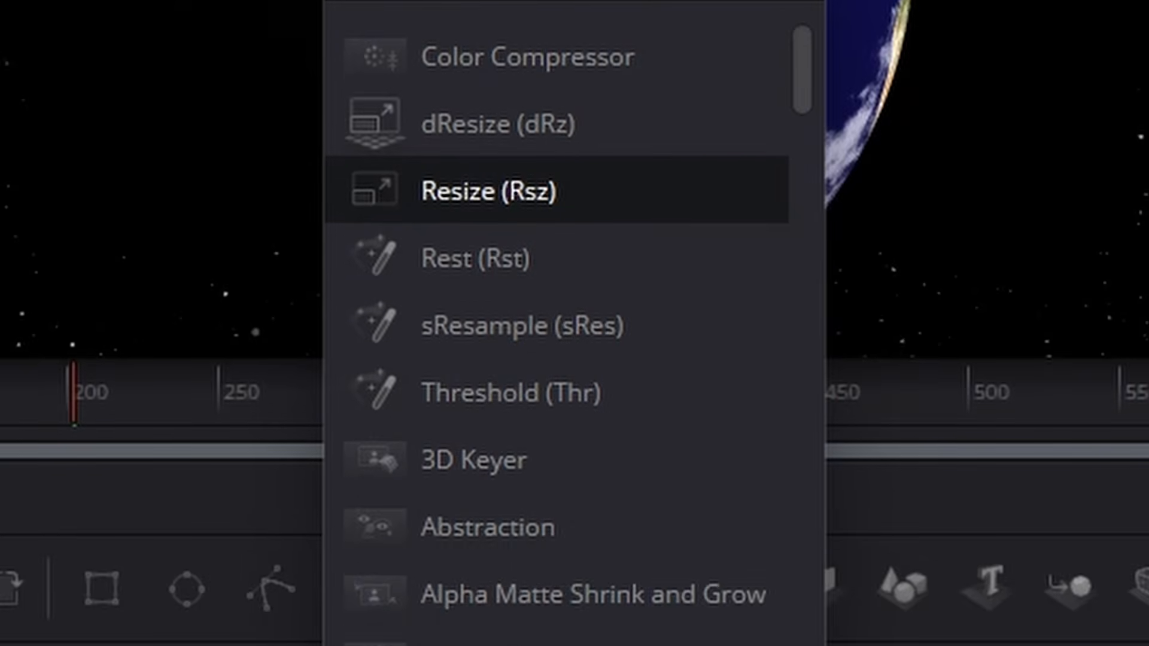
{"action": "key", "text": "Return"}
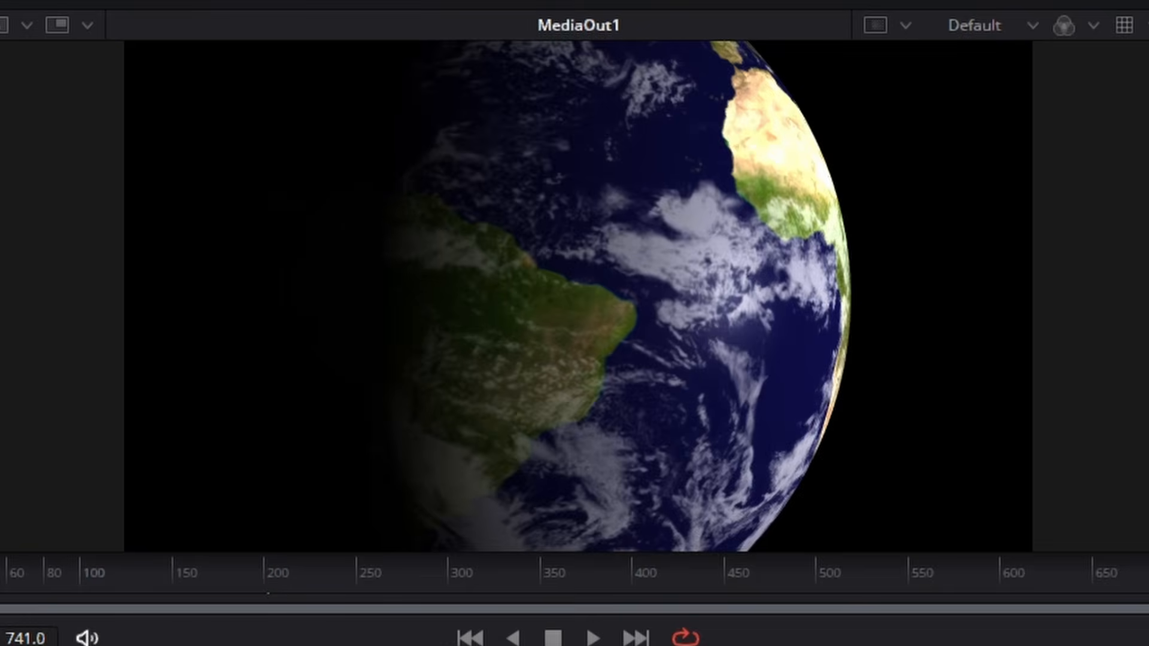
- At frame 40, try Background1's Alpha at 0.0 to reveal the stars, and raise it back to 0.969
{"action": "left_click", "coordinate": [286, 302]}
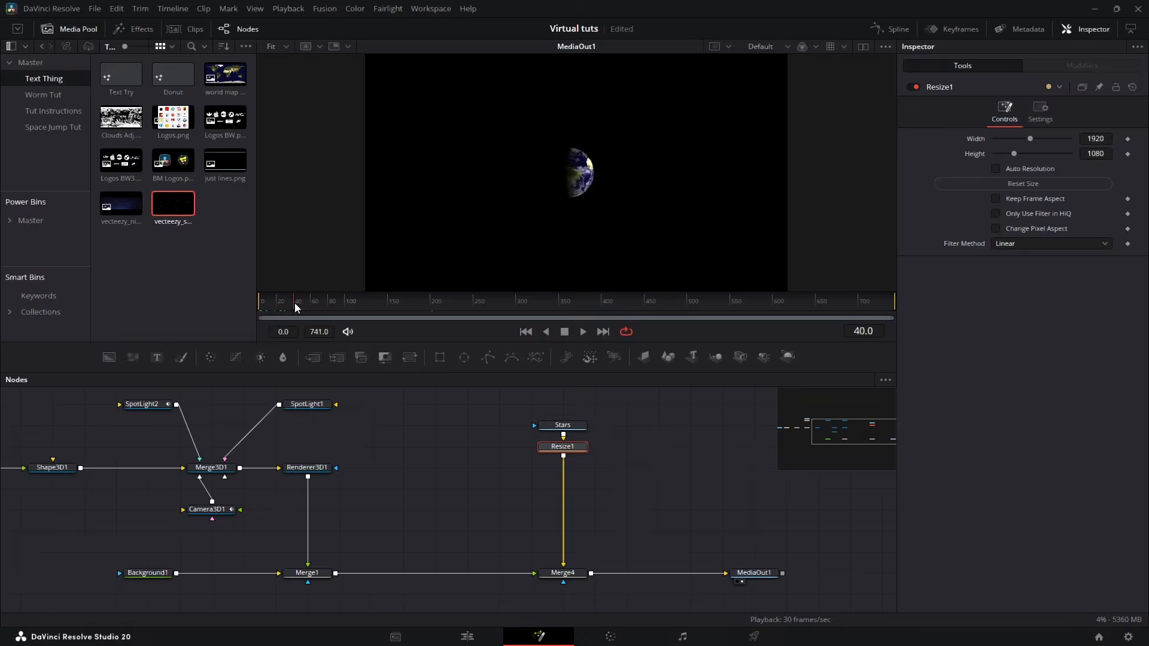
{"action": "mouse_move", "coordinate": [294, 302]}
{"action": "left_mouse_down"}
{"action": "mouse_move", "coordinate": [308, 304]}
{"action": "mouse_move", "coordinate": [288, 304]}
{"action": "left_mouse_up"}
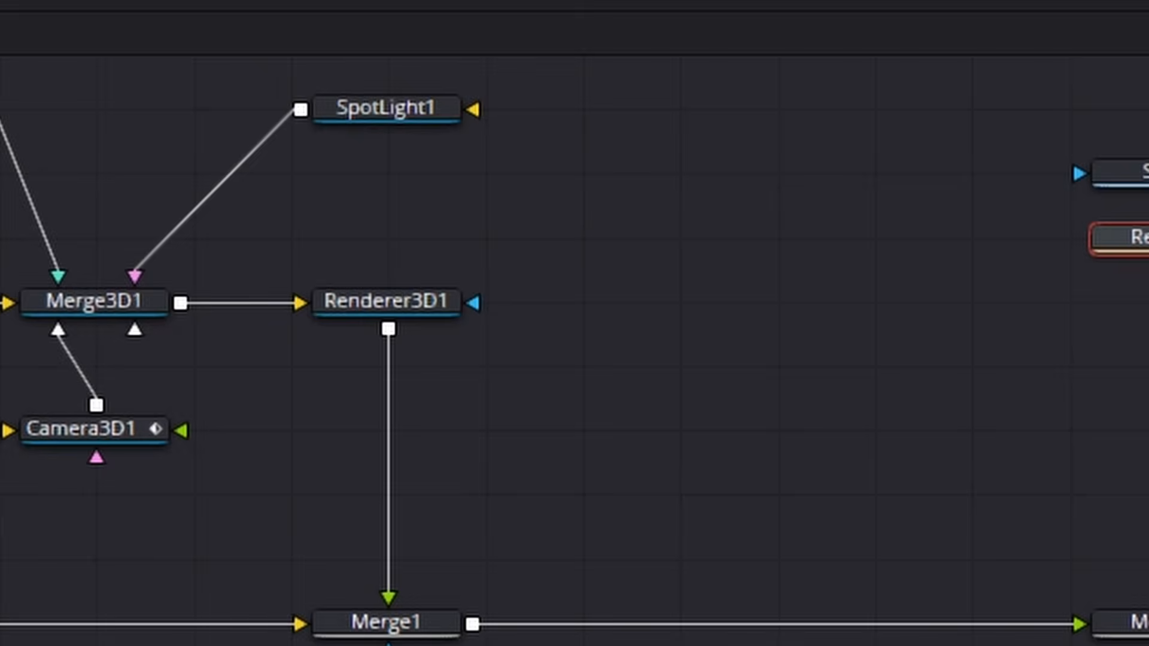
{"action": "left_click_drag", "start_coordinate": [1023, 638], "coordinate": [1148, 539]}
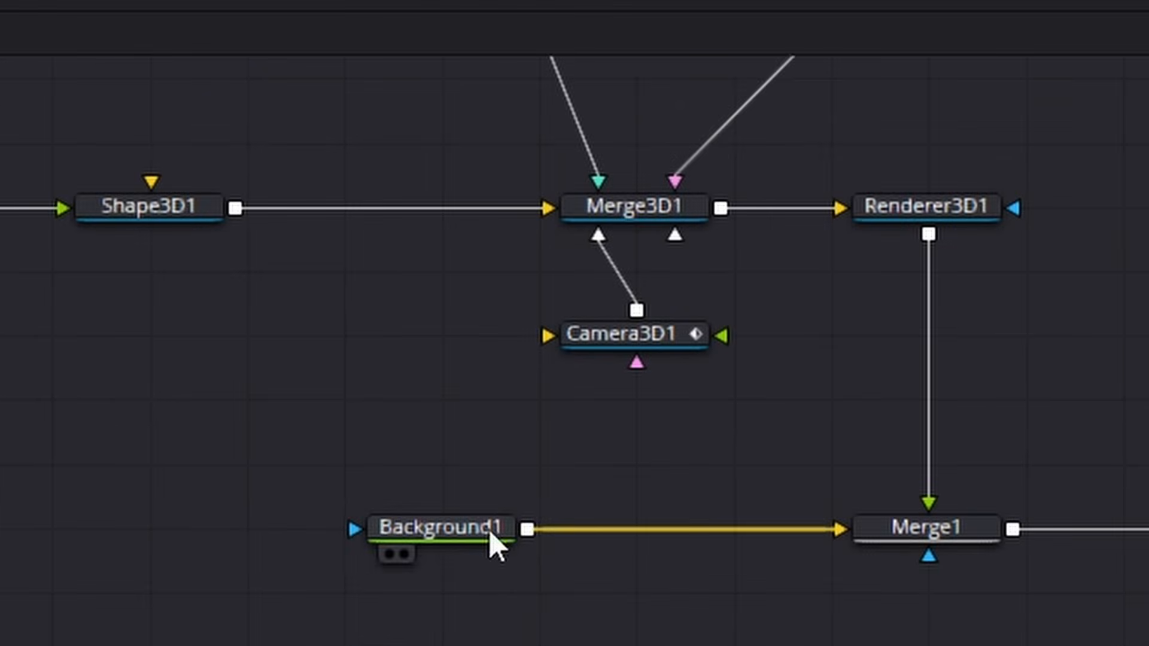
{"action": "left_click_drag", "start_coordinate": [492, 538], "coordinate": [317, 533]}
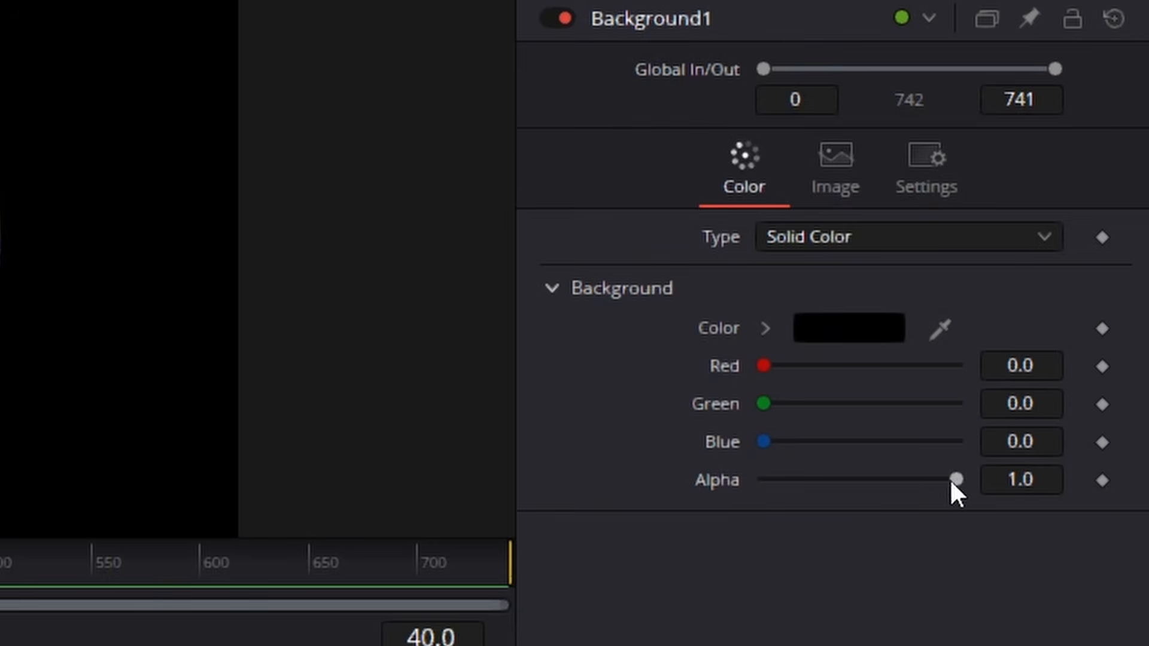
{"action": "left_click_drag", "start_coordinate": [956, 478], "coordinate": [758, 482]}
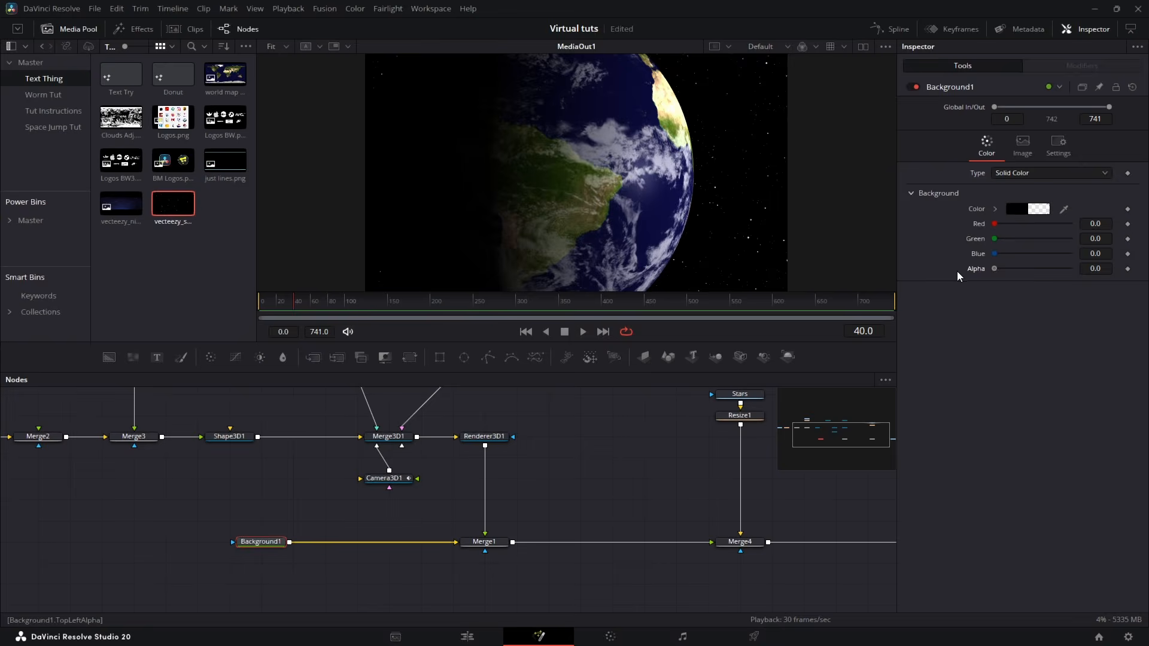
{"action": "mouse_move", "coordinate": [1085, 292]}
{"action": "left_mouse_down"}
{"action": "mouse_move", "coordinate": [987, 287]}
{"action": "mouse_move", "coordinate": [1090, 287]}
{"action": "mouse_move", "coordinate": [1067, 288]}
{"action": "left_mouse_up"}
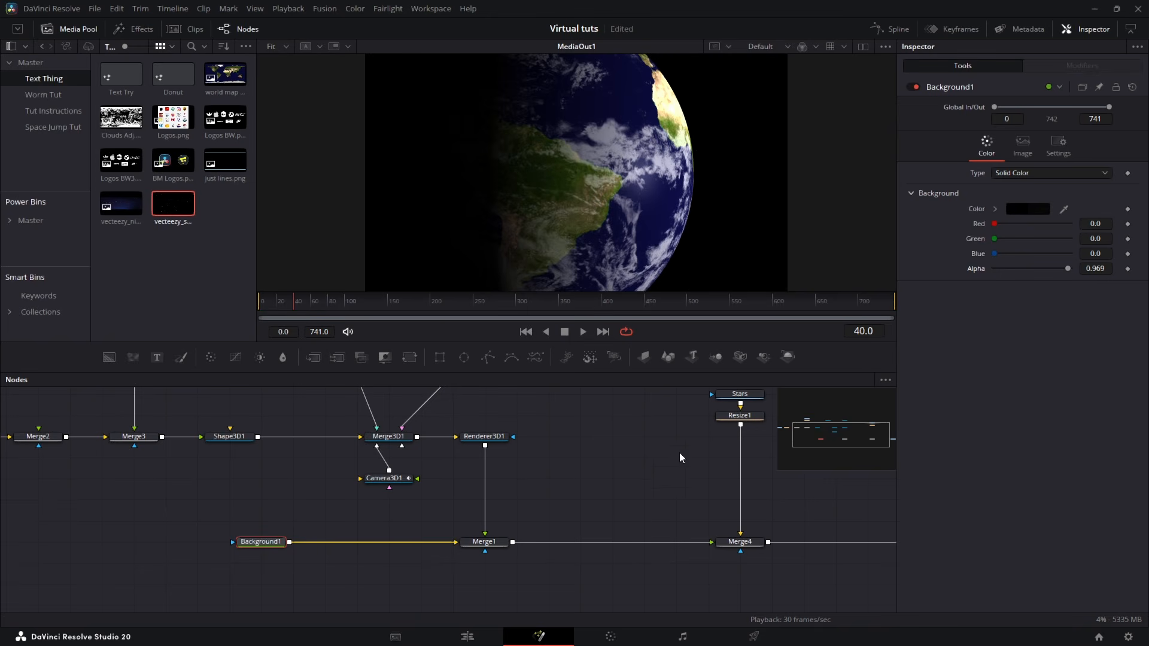
{"action": "left_click_drag", "start_coordinate": [661, 445], "coordinate": [536, 467]}
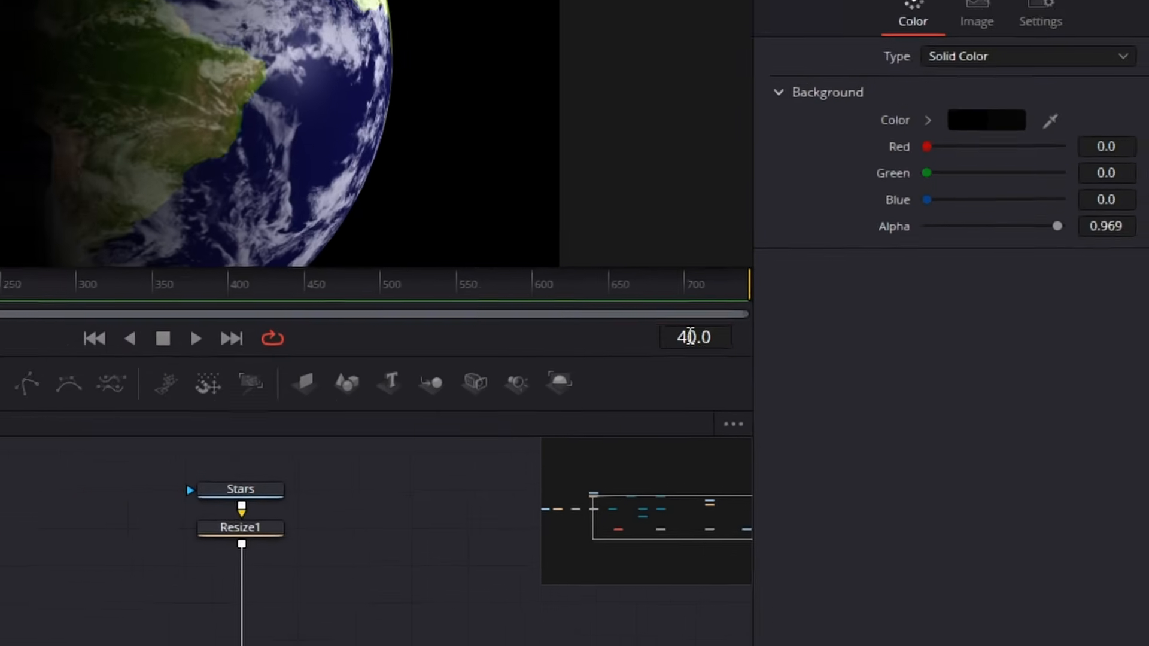
- At frame 30, set Background1's Alpha to 1.0 and keyframe it
{"action": "left_click", "coordinate": [874, 332]}
{"action": "type", "text": "30"}
{"action": "key", "text": "Return"}
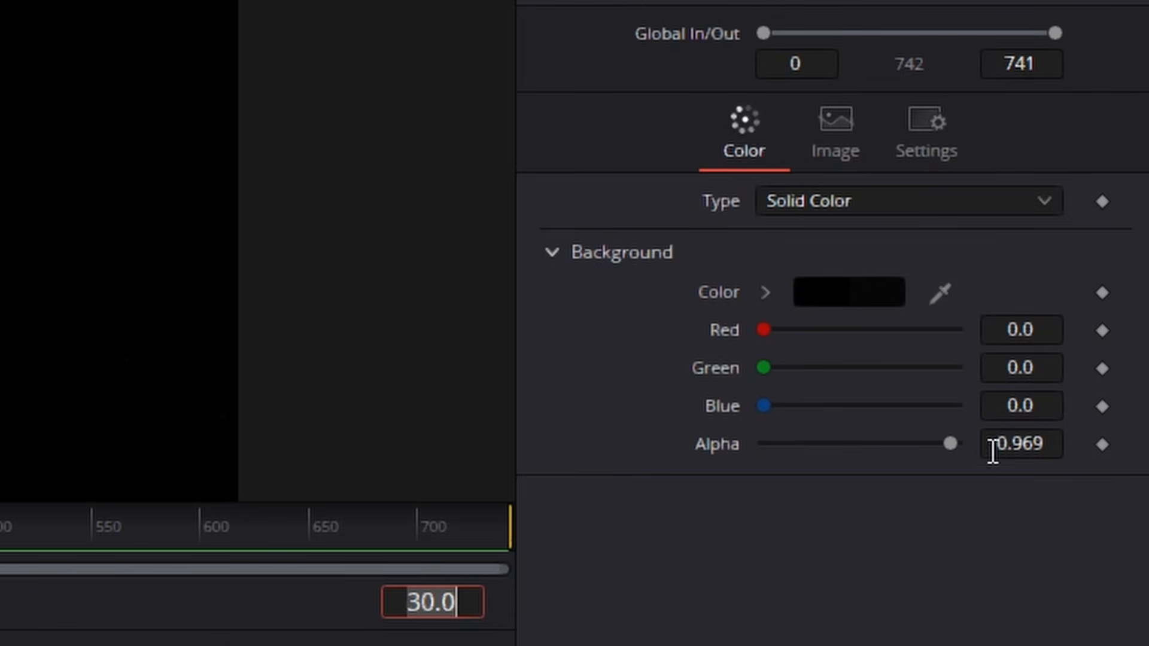
{"action": "left_click_drag", "start_coordinate": [960, 445], "coordinate": [999, 451]}
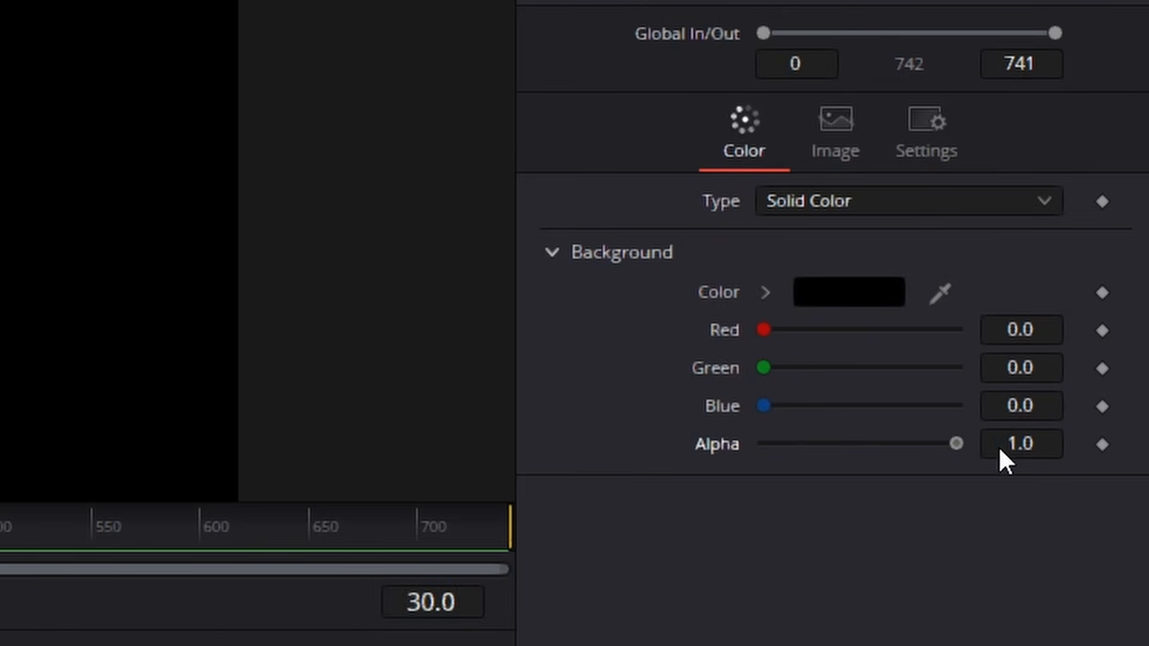
{"action": "left_click", "coordinate": [1108, 447]}
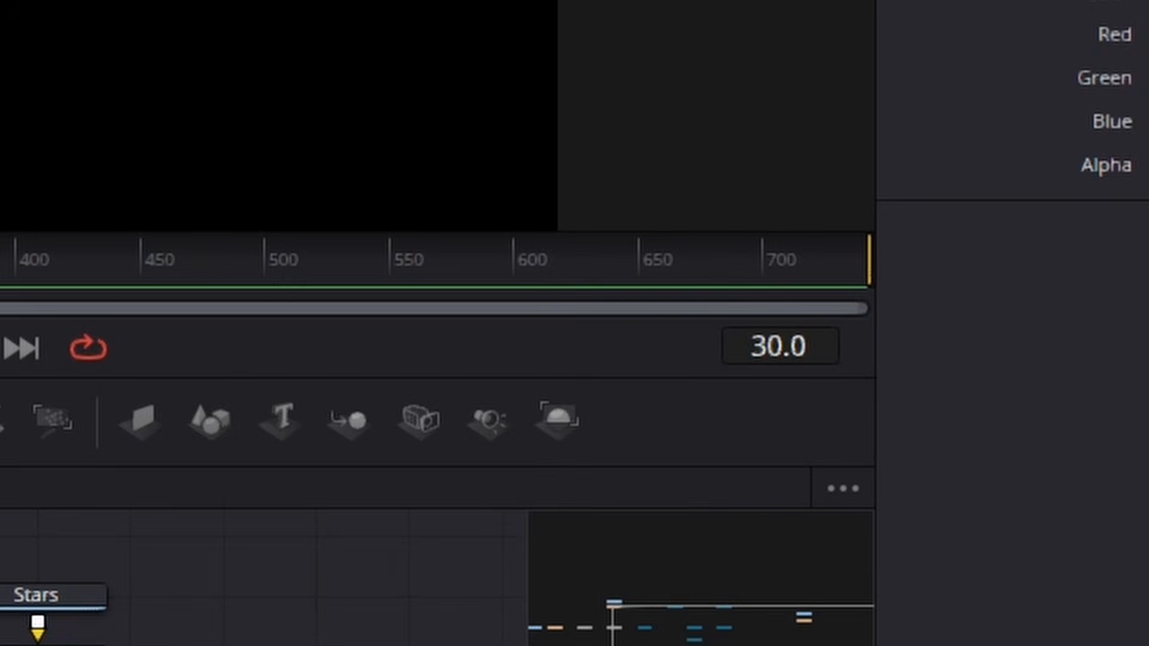
- At frame 45, set Background1's Alpha to 0.0, and scrub back to the start to check the star fade-in
{"action": "left_click", "coordinate": [794, 359]}
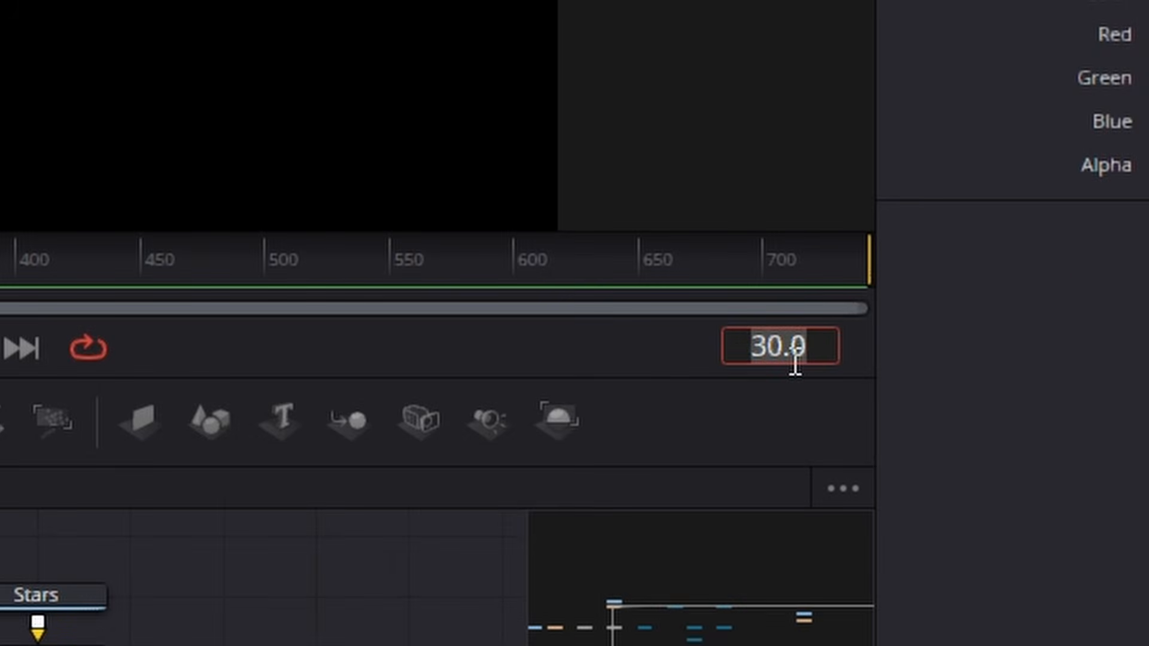
{"action": "type", "text": "45"}
{"action": "key", "text": "Return"}
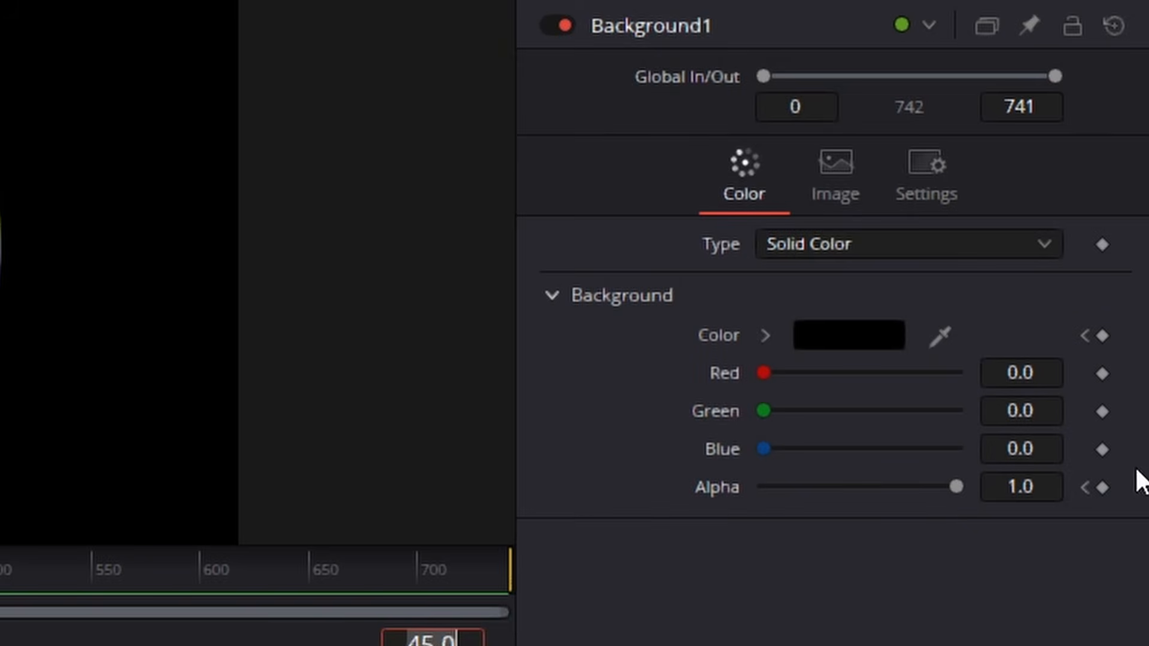
{"action": "left_click_drag", "start_coordinate": [956, 487], "coordinate": [598, 504]}
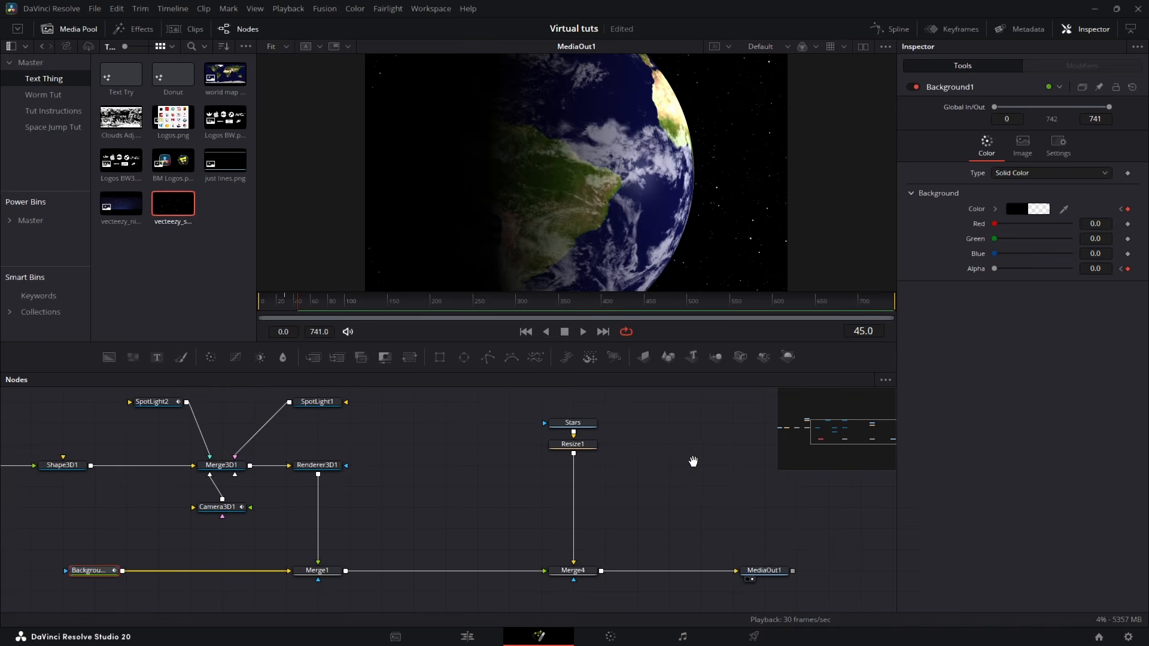
{"action": "left_click_drag", "start_coordinate": [300, 304], "coordinate": [260, 305]}
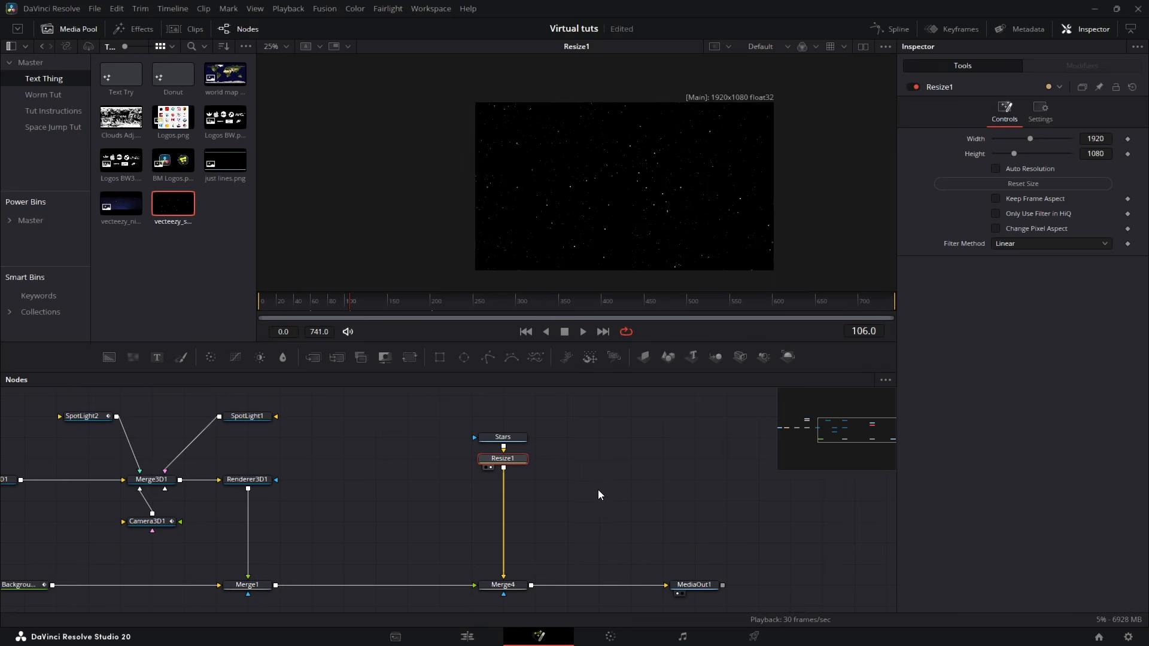
- Add a Directional Blur (DrBl) node directly after Resize1 and view its output
{"action": "left_click_drag", "start_coordinate": [598, 489], "coordinate": [609, 470]}
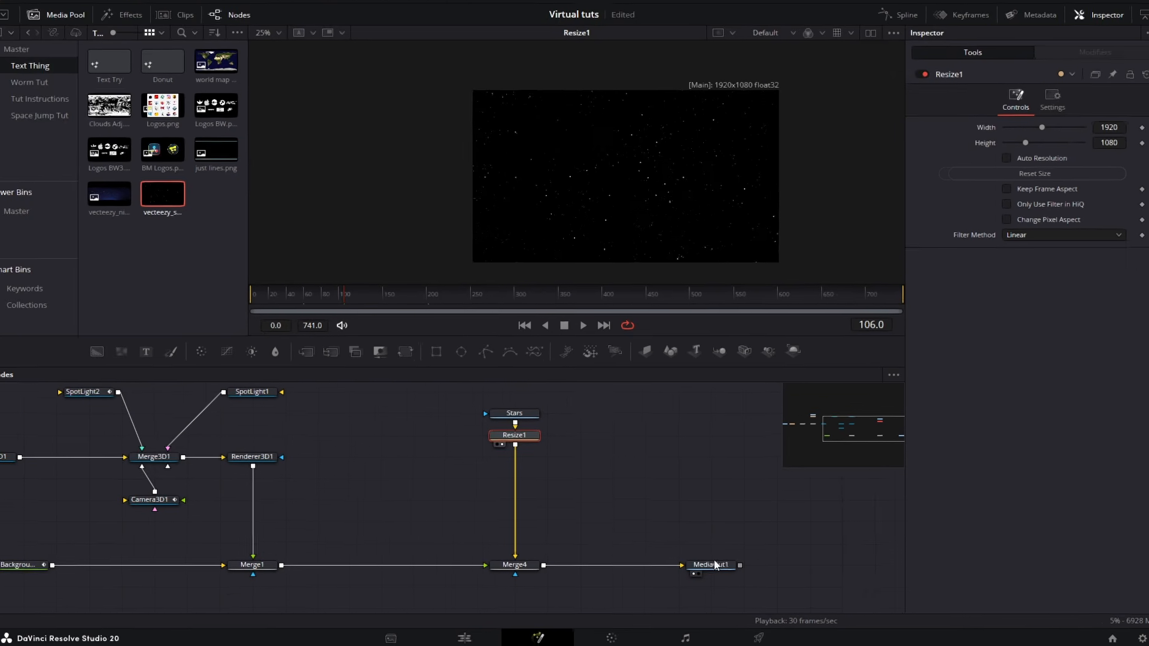
{"action": "left_click", "coordinate": [716, 568]}
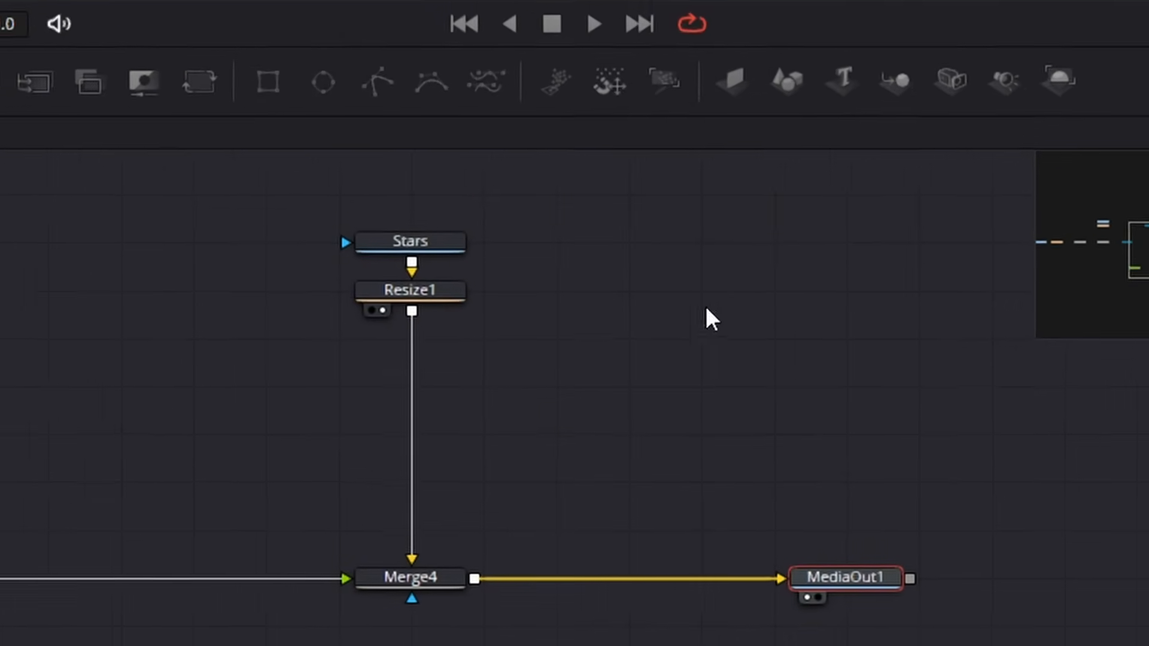
{"action": "left_click", "coordinate": [499, 312]}
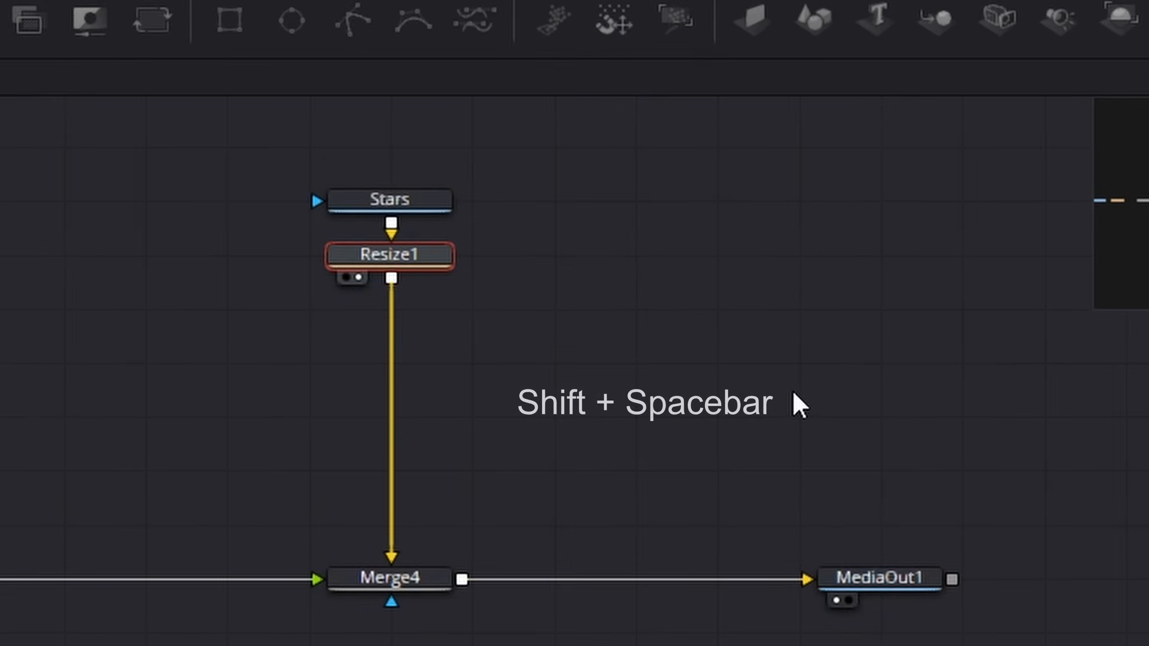
{"action": "key", "text": "shift+space"}
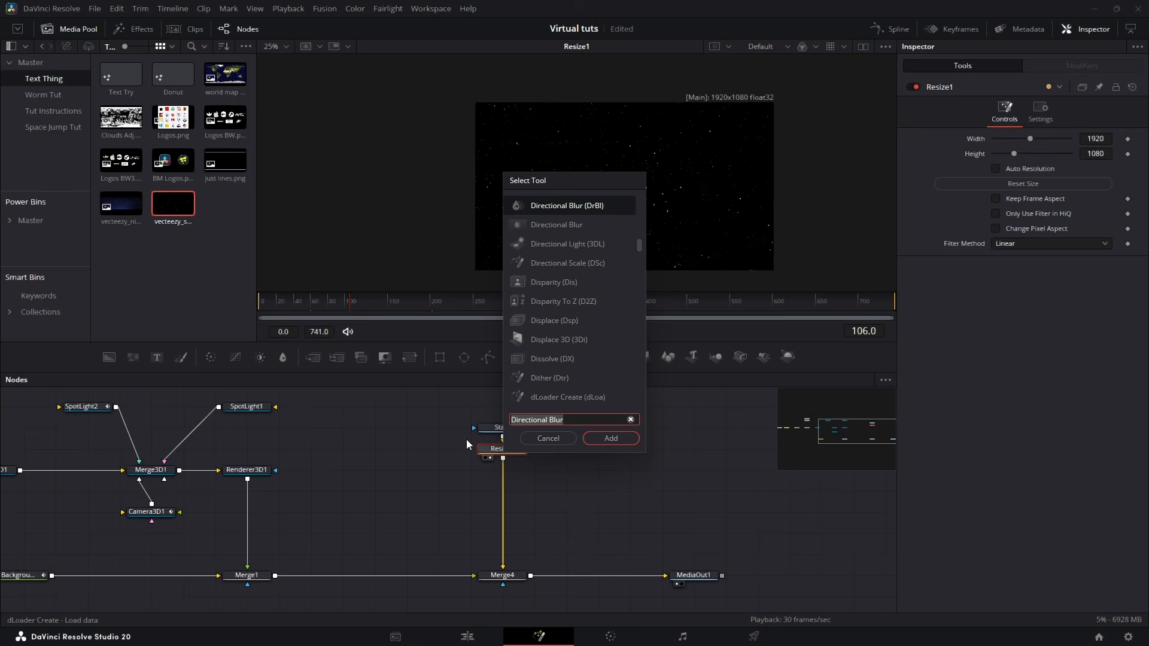
{"action": "type", "text": "d"}
{"action": "key", "text": "BackSpace"}
{"action": "type", "text": "blur"}
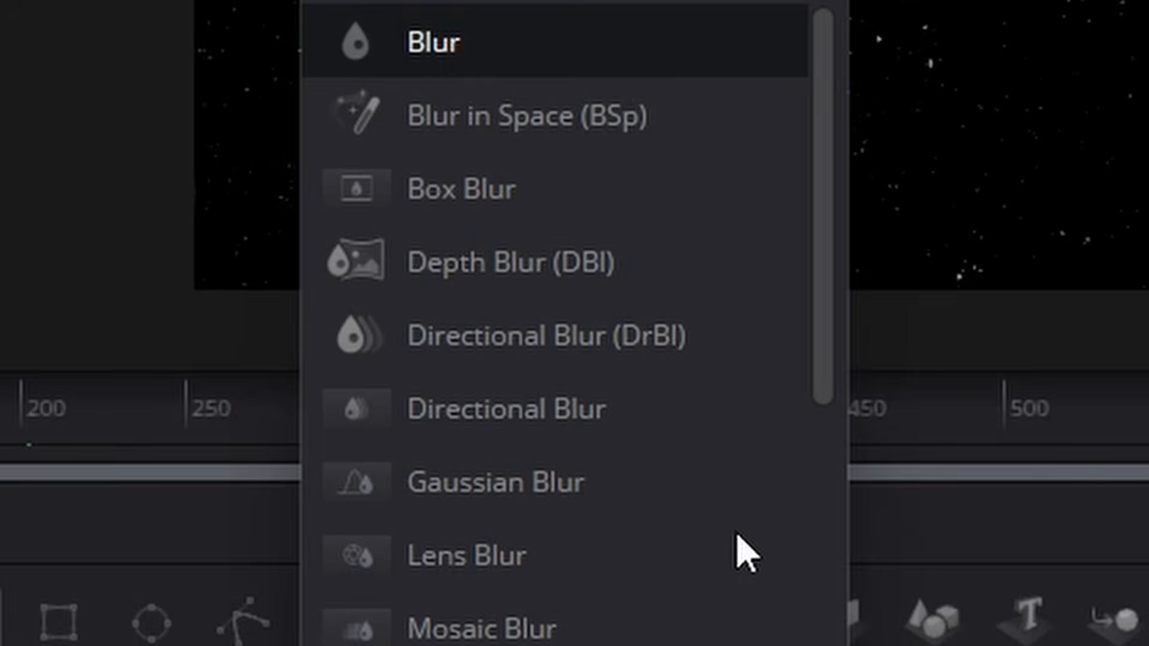
{"action": "left_click", "coordinate": [554, 357]}
{"action": "left_click", "coordinate": [721, 497]}
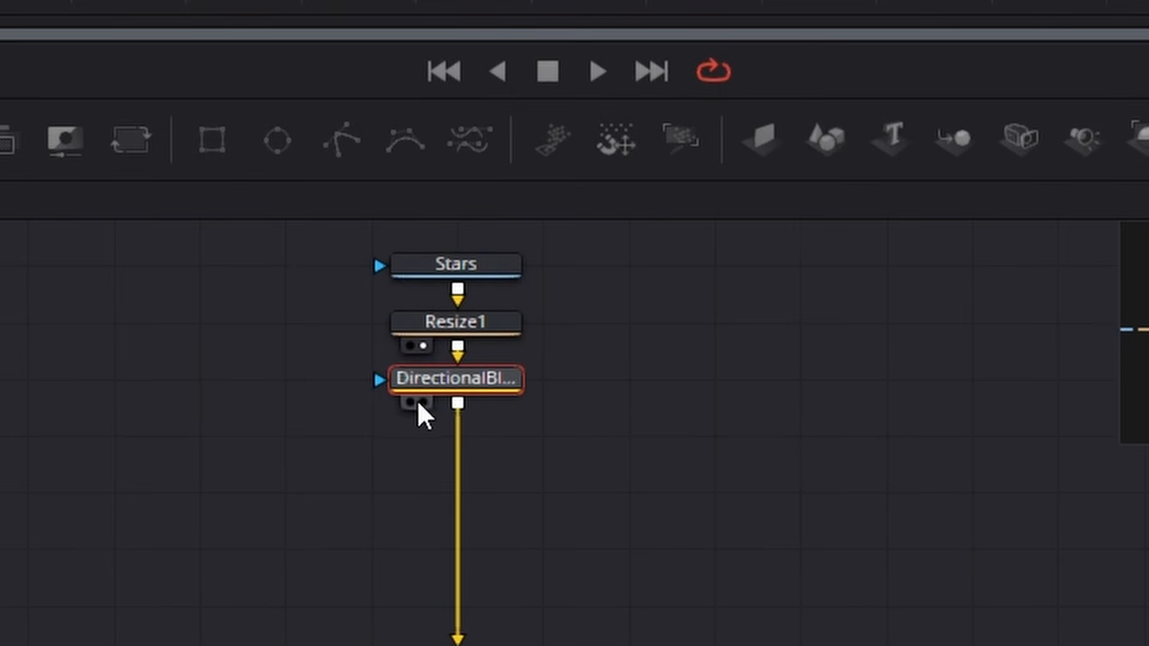
{"action": "left_click", "coordinate": [421, 402]}
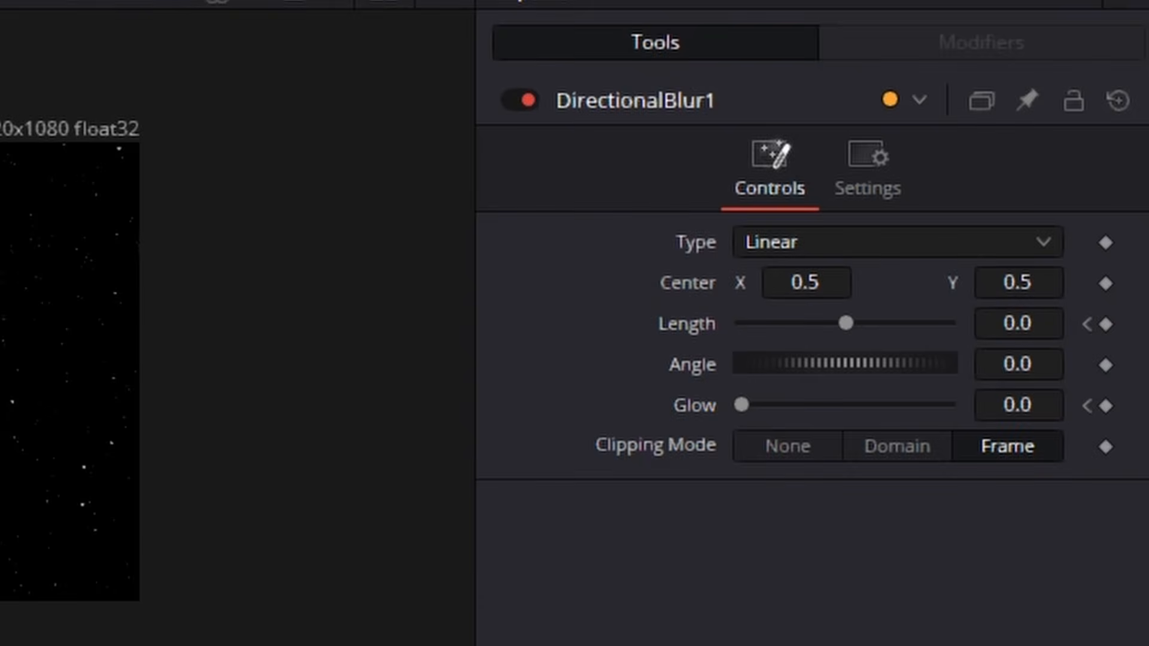
- Keep the directional blur at 0 on the current frame, and at its preceding keyframe set Length to 0.03 and raise Glow slightly
{"action": "type", "text": "0"}
{"action": "key", "text": "Return"}
{"action": "left_click", "coordinate": [1087, 406]}
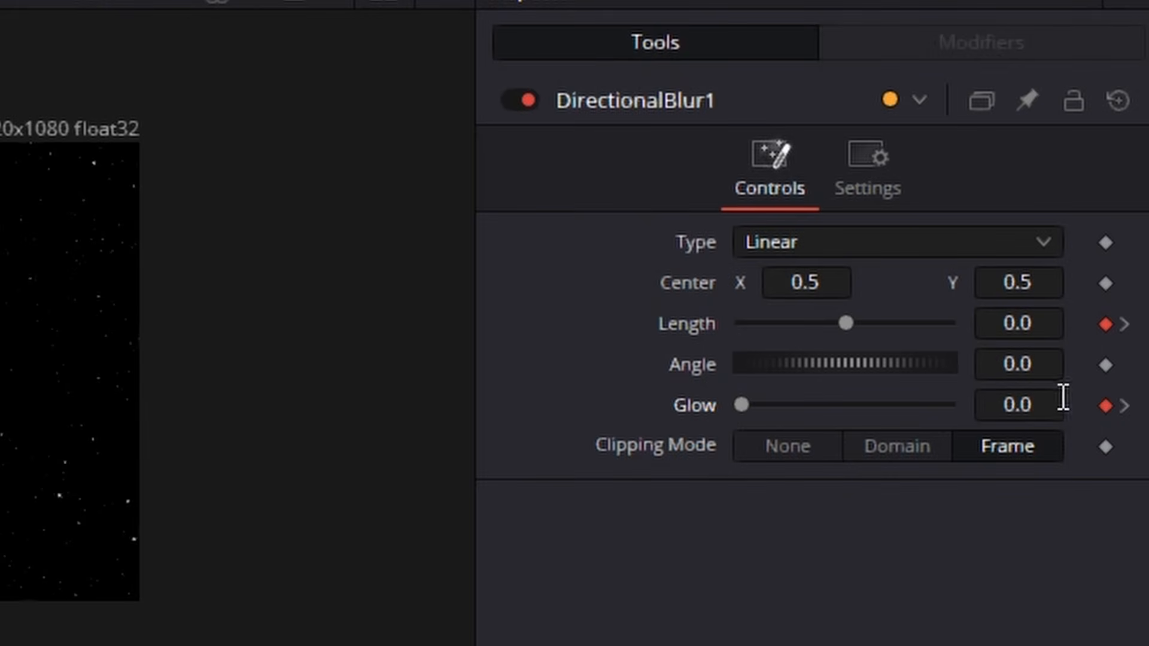
{"action": "left_click_drag", "start_coordinate": [852, 327], "coordinate": [1051, 339]}
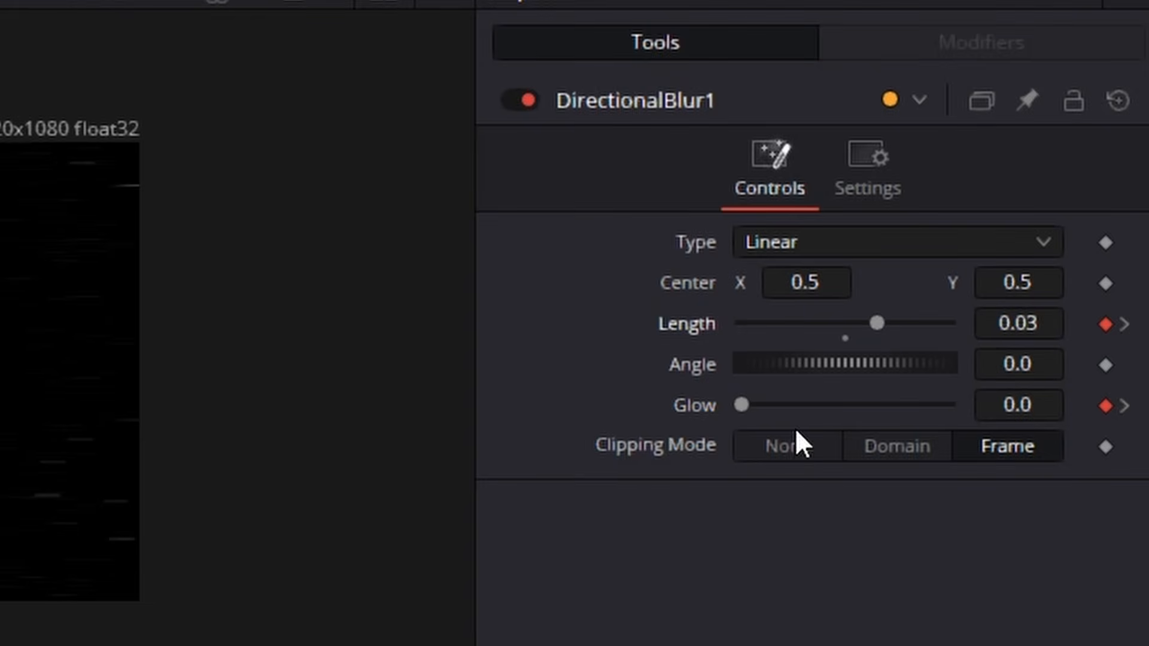
{"action": "left_click_drag", "start_coordinate": [750, 411], "coordinate": [782, 415]}
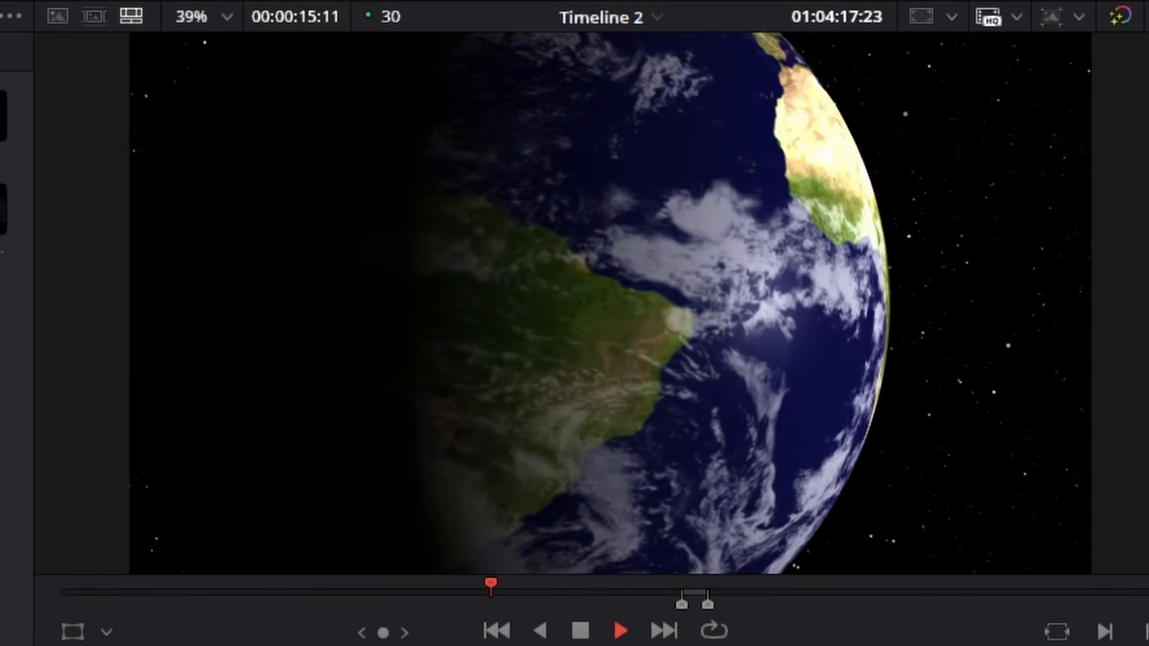
- Play and scrub the Fusion clip on the Edit page timeline to review the Earth and stars animation
{"action": "key", "text": "space"}
{"action": "left_click_drag", "start_coordinate": [481, 401], "coordinate": [486, 401]}
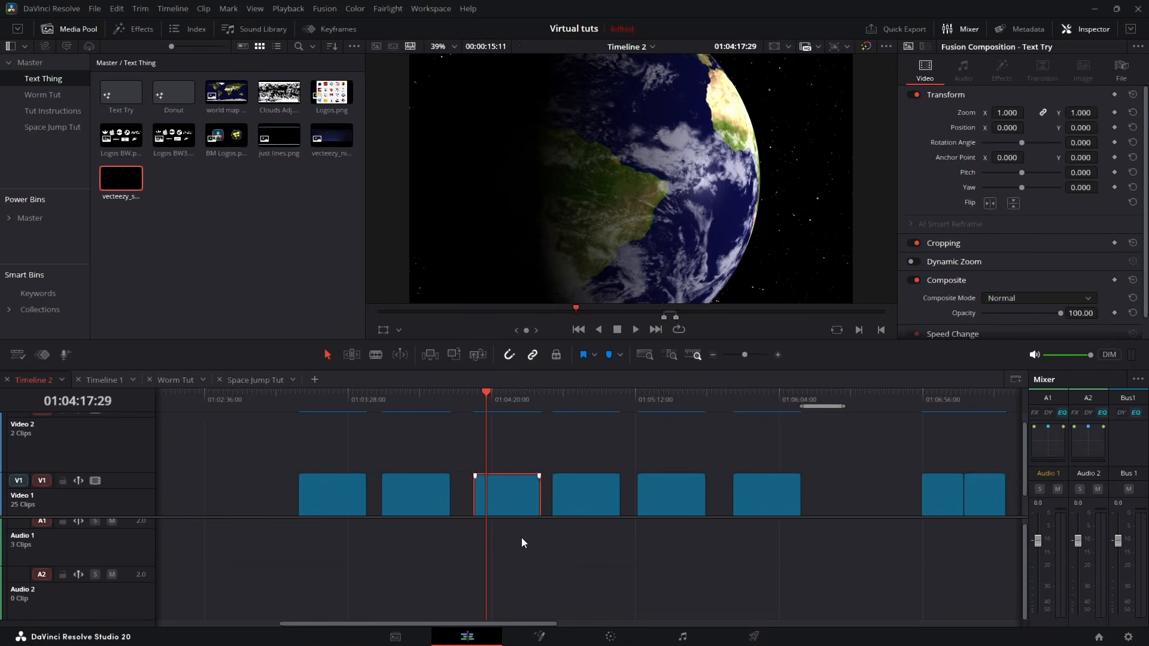
- Return to the Fusion composition and show Background1's individual keyframe tracks, with the keyframe timeline fitted to the view
{"action": "left_click", "coordinate": [540, 636]}
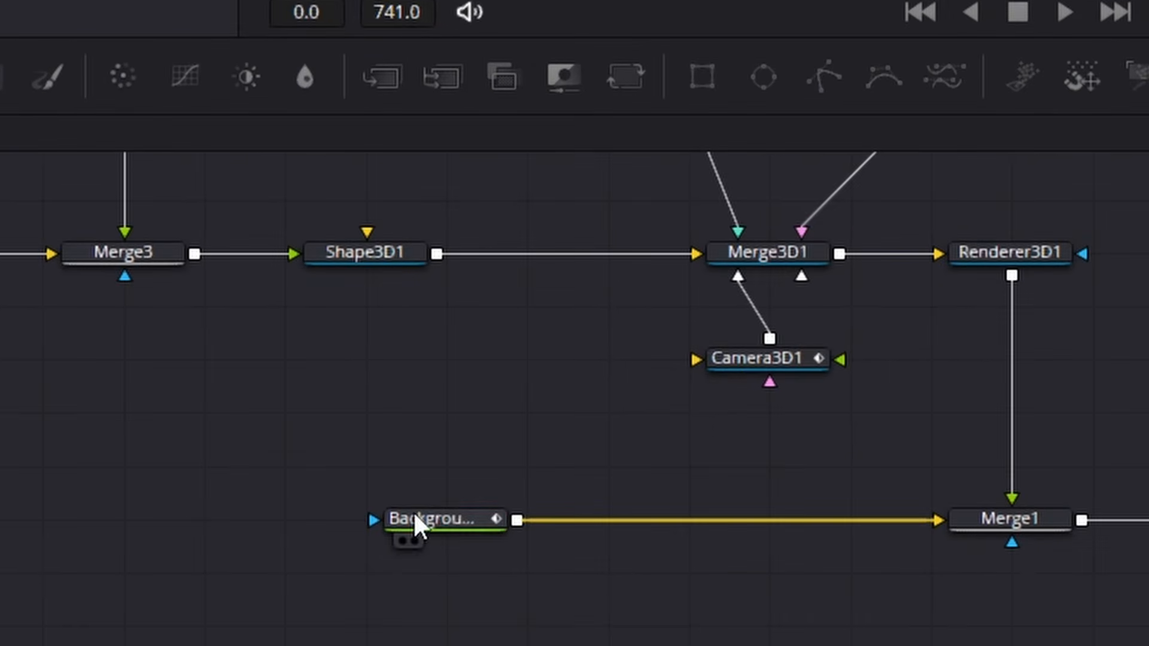
{"action": "left_click", "coordinate": [414, 516]}
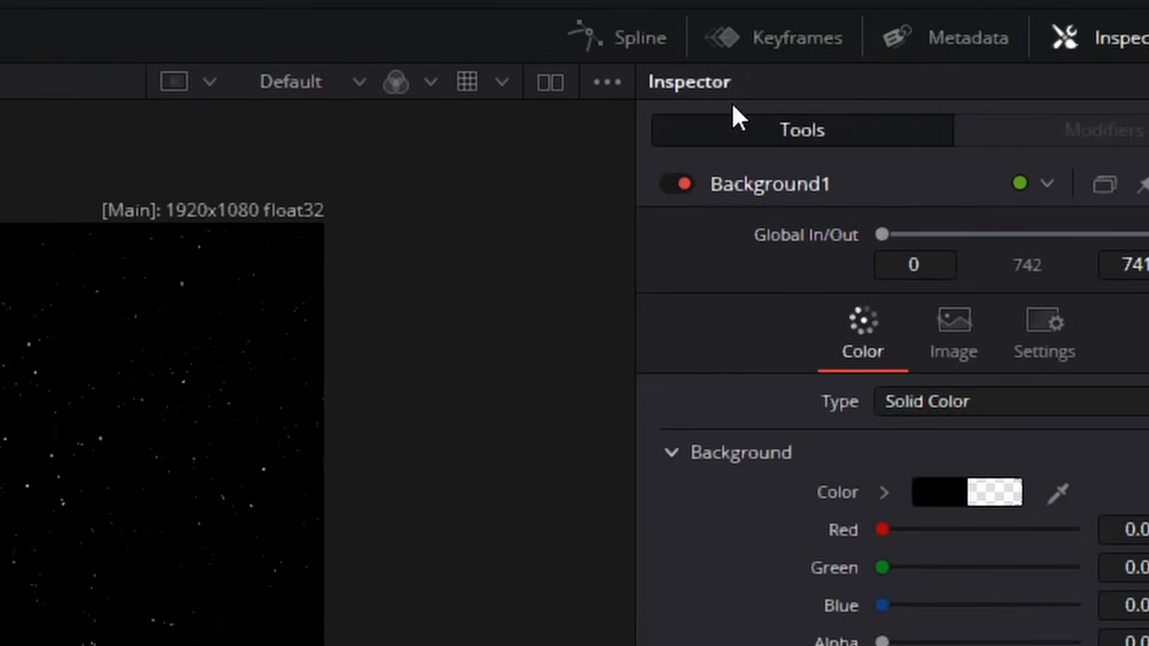
{"action": "left_click", "coordinate": [722, 69]}
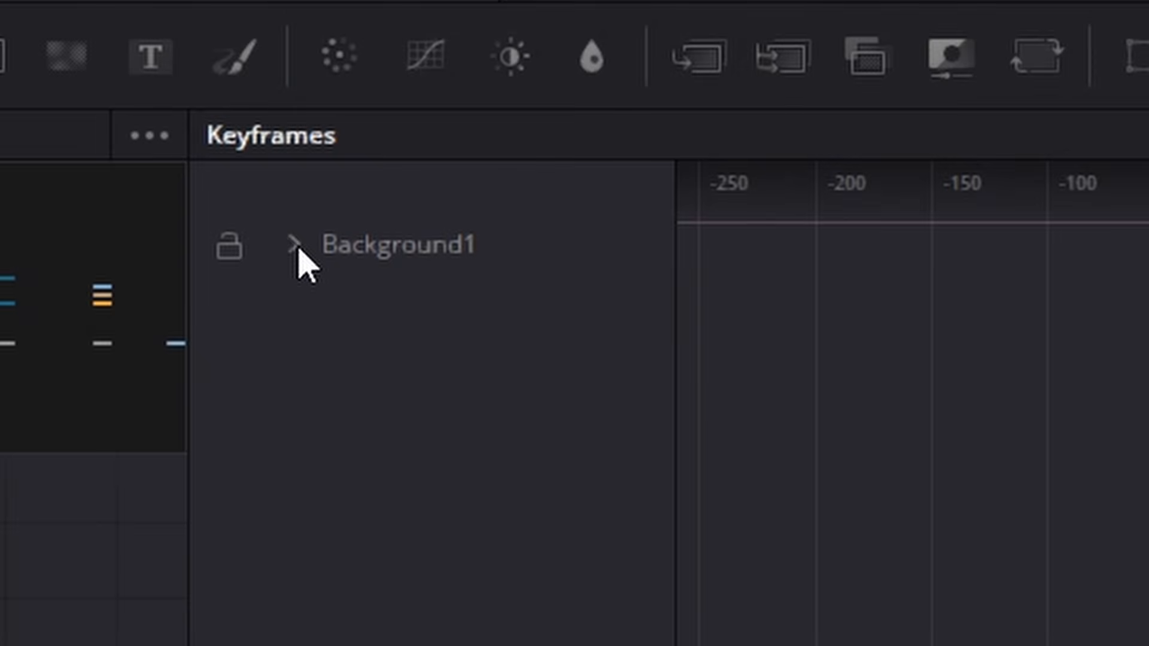
{"action": "left_click", "coordinate": [198, 411]}
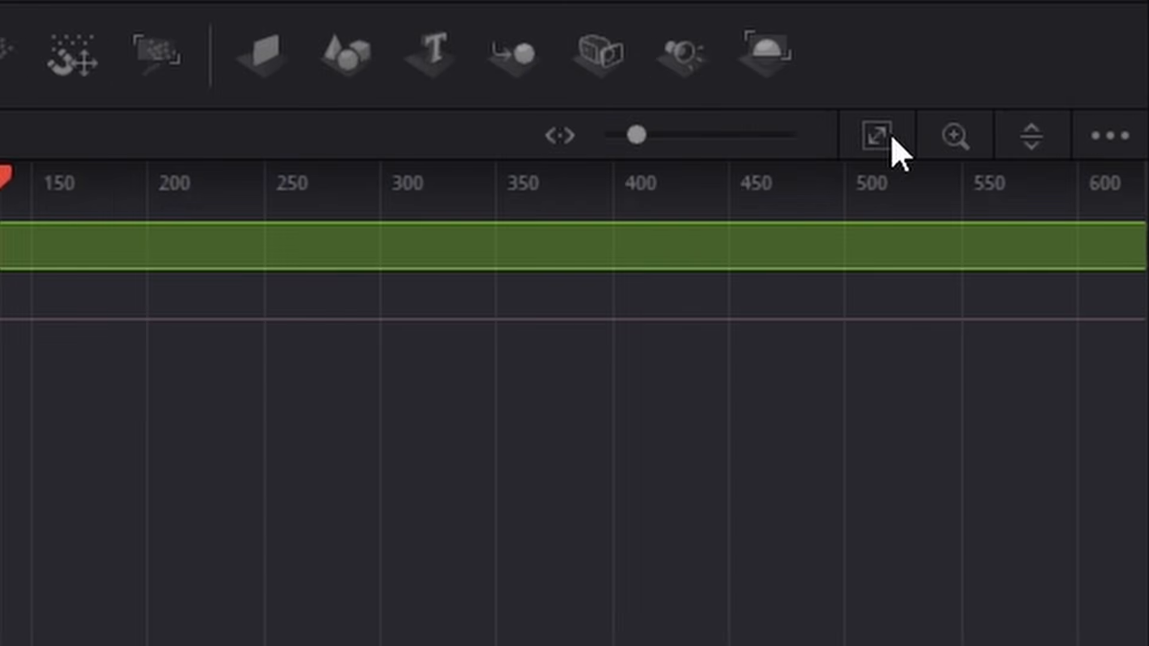
{"action": "left_click", "coordinate": [845, 137]}
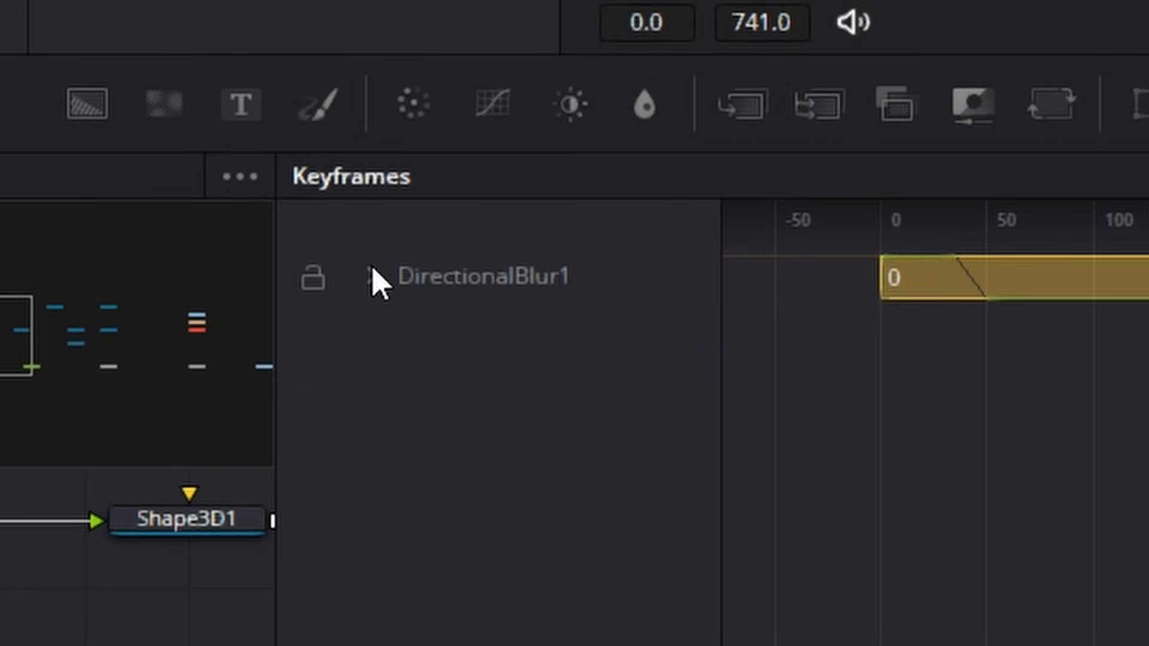
- Expand DirectionalBlur1's keyframe tracks and shift its Length and Glow keyframes a few frames later
{"action": "left_click", "coordinate": [198, 410]}
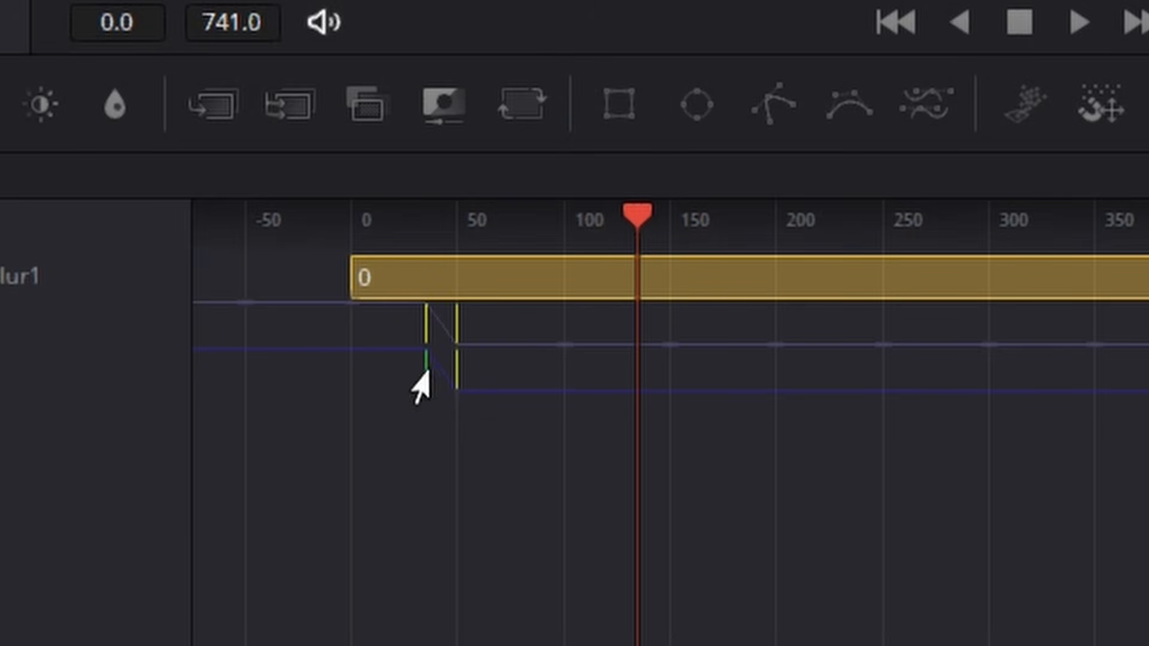
{"action": "left_click_drag", "start_coordinate": [427, 368], "coordinate": [433, 374]}
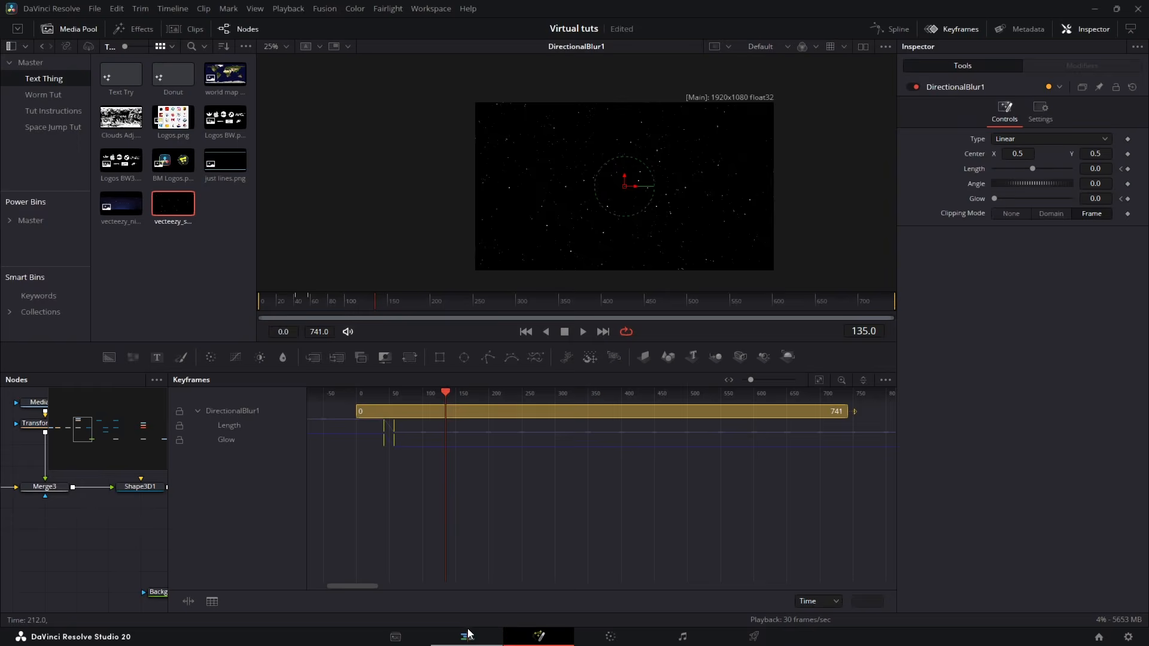
- Play the Earth clip from near its start on the Edit page to review the retimed star blur
{"action": "left_click", "coordinate": [476, 636]}
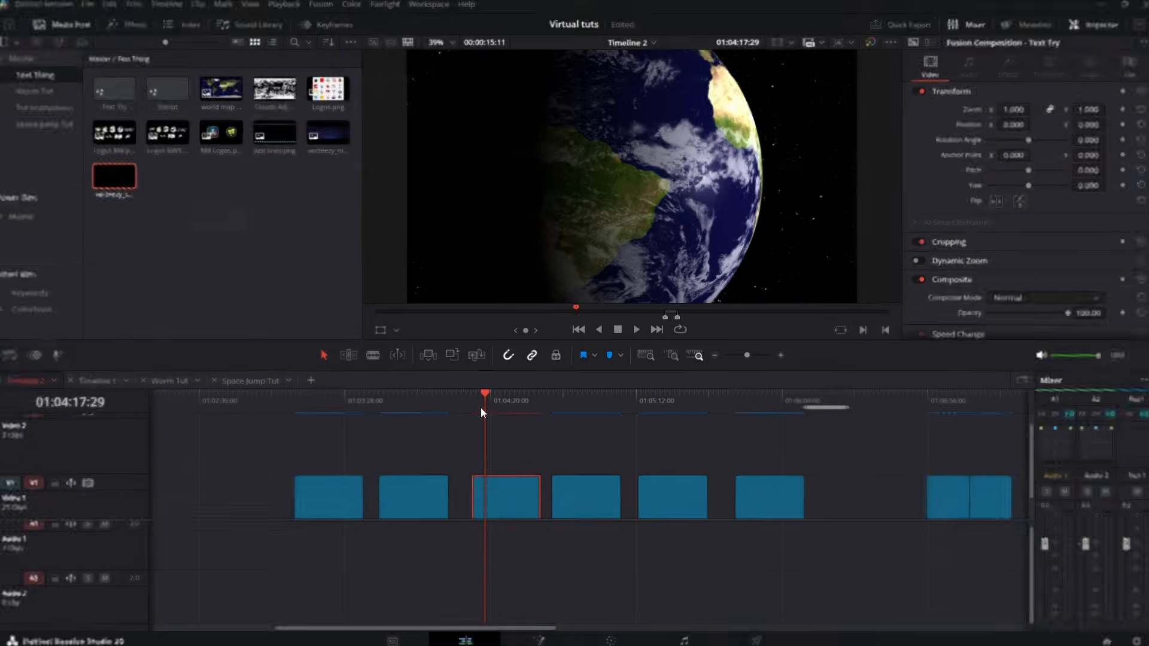
{"action": "left_click", "coordinate": [476, 400]}
{"action": "key", "text": "space"}
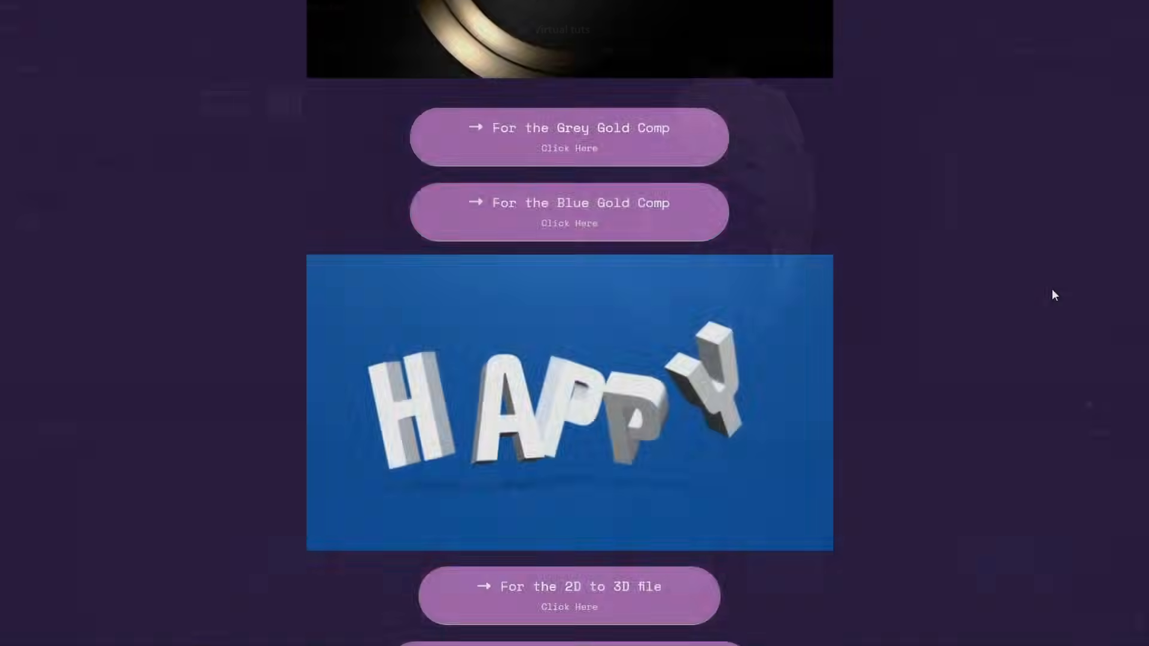
- Browse the web page of downloadable compositions and assets down to the rust text files
{"action": "scroll", "coordinate": [1051, 288], "scroll_direction": "down", "scroll_amount": 5}
{"action": "scroll", "coordinate": [1050, 288], "scroll_direction": "down", "scroll_amount": 12}
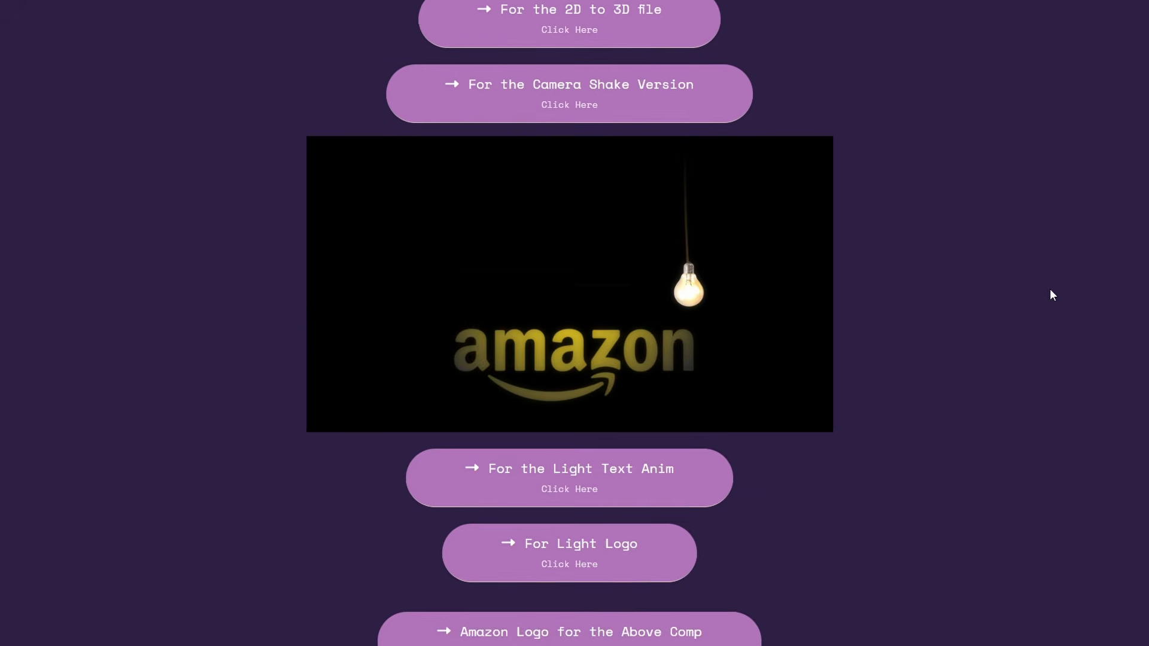
{"action": "scroll", "coordinate": [1048, 289], "scroll_direction": "down", "scroll_amount": 4}
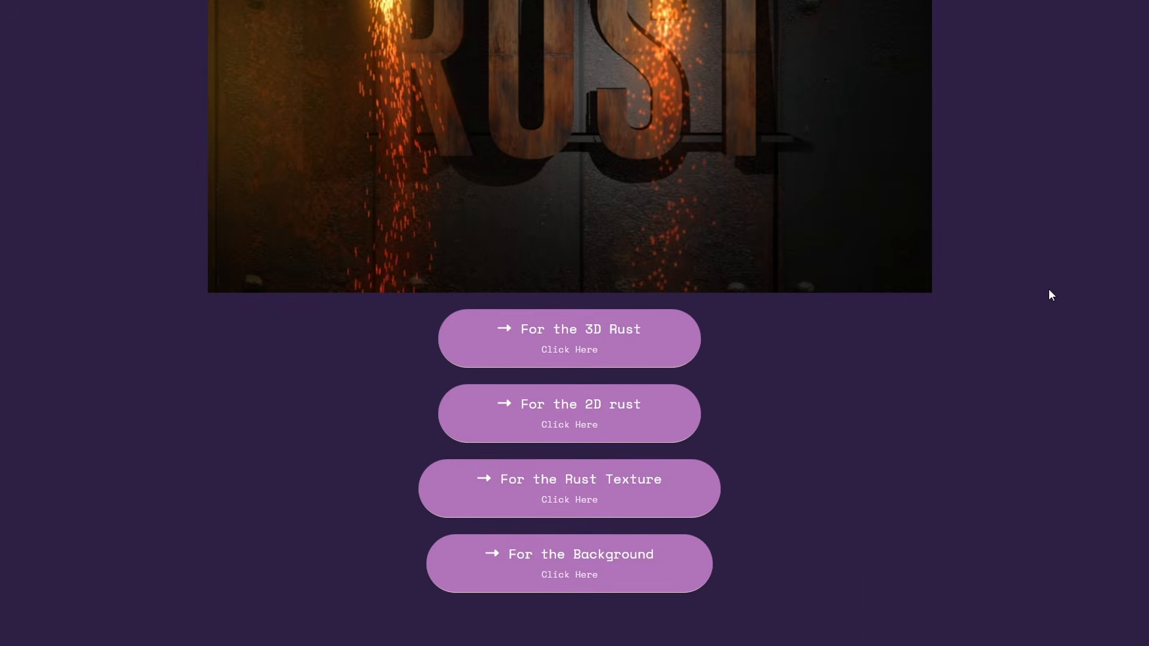